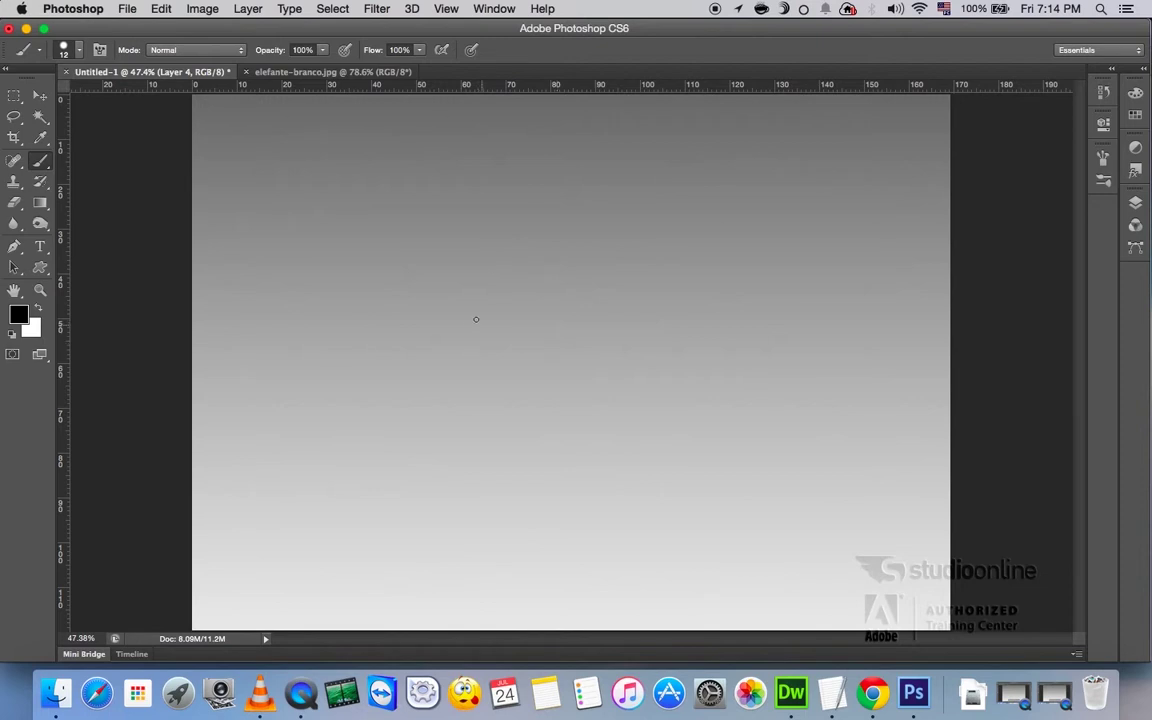
pyautogui.press('e')
pyautogui.rightClick(527, 248)
pyautogui.click(478, 353)
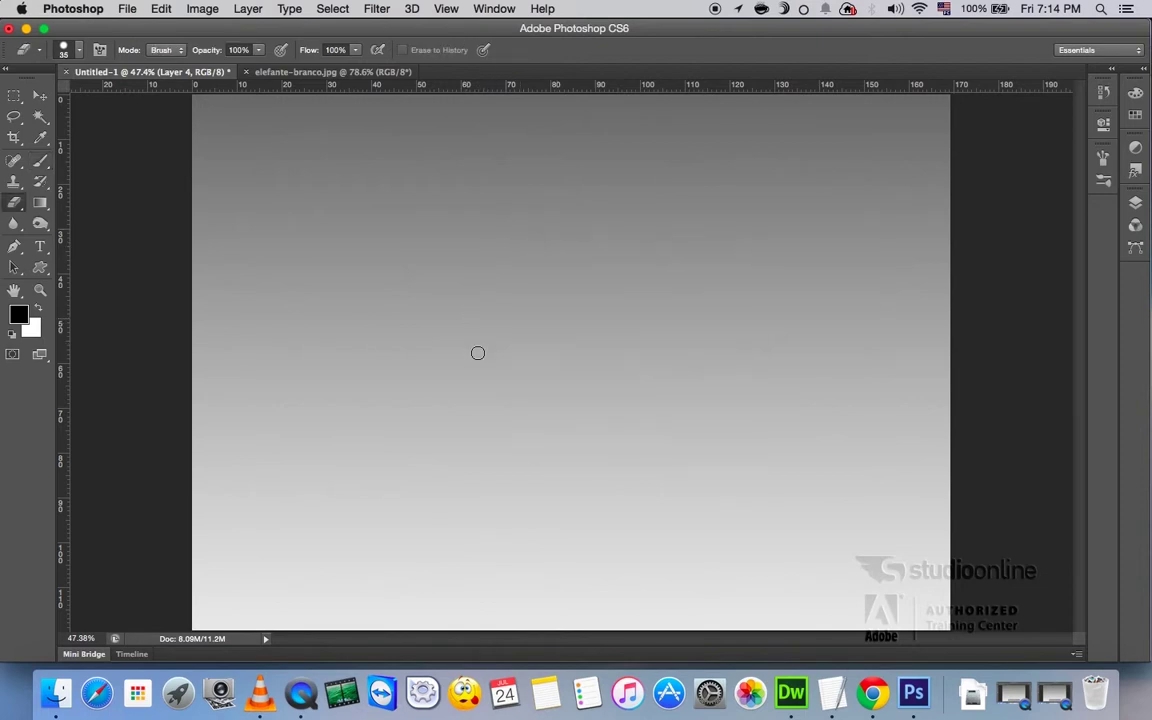
pyautogui.press('b')
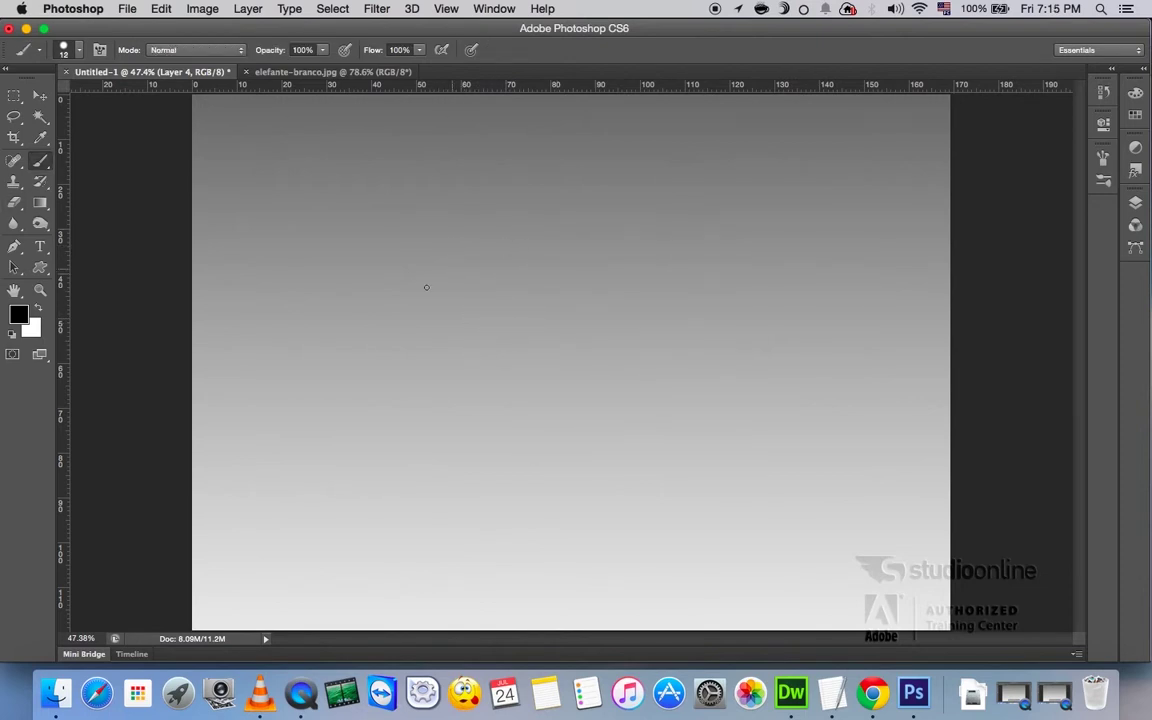
pyautogui.moveTo(422, 287); pyautogui.dragTo(556, 230)
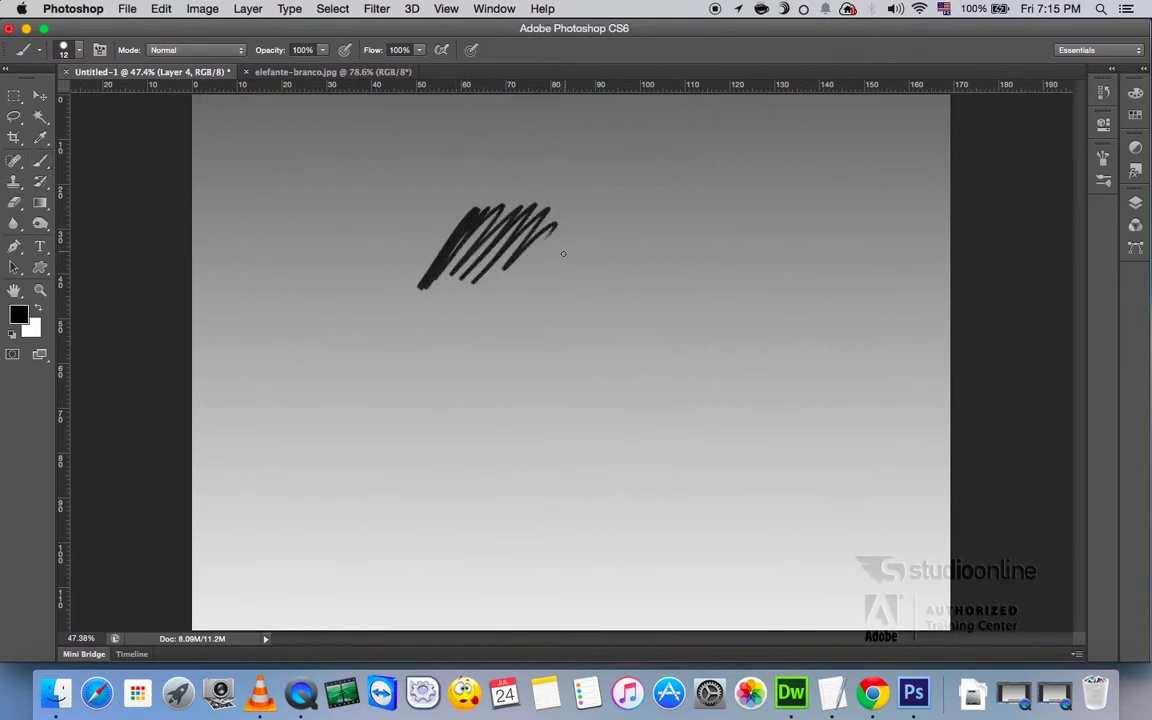
pyautogui.press('e')
pyautogui.moveTo(490, 205); pyautogui.dragTo(539, 271)
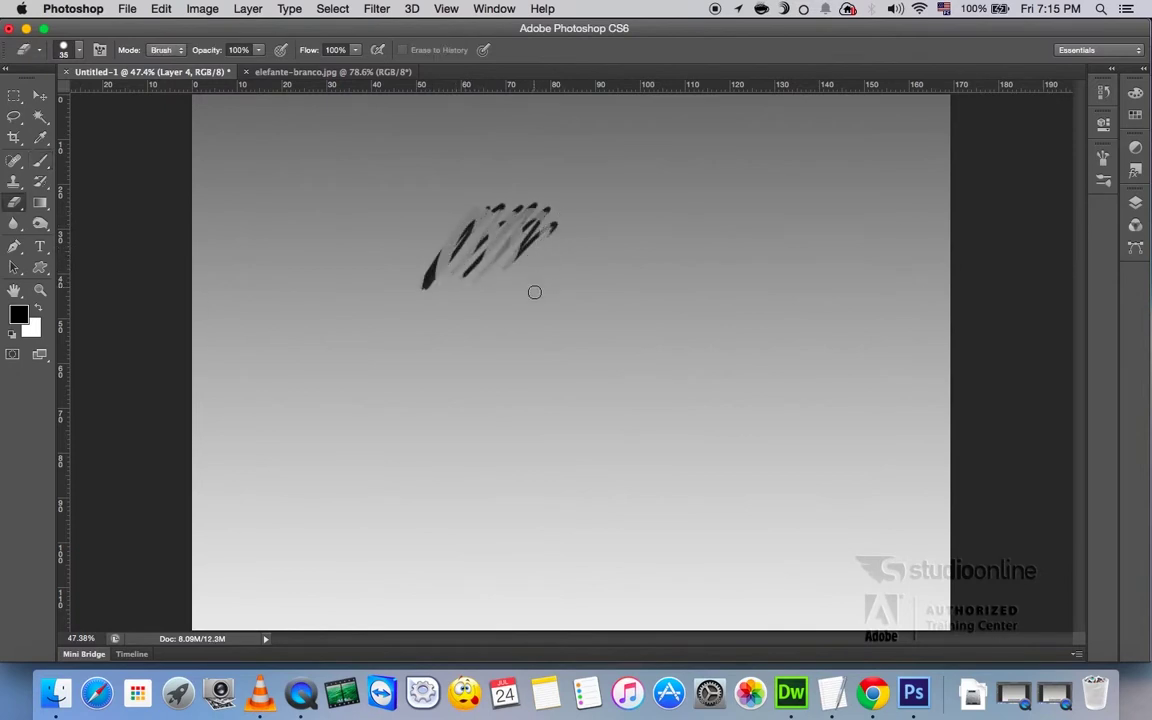
pyautogui.hotkey('ctrl', 'z')
pyautogui.hotkey('ctrl', 'alt', 'z')
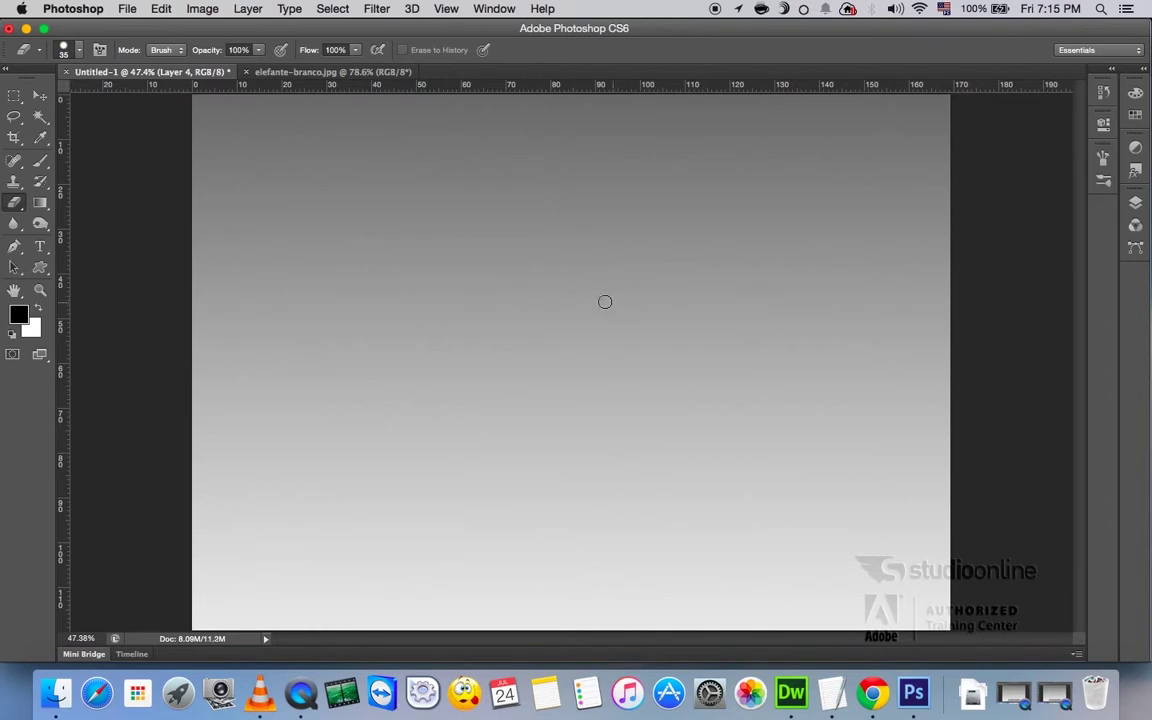
pyautogui.press('b')
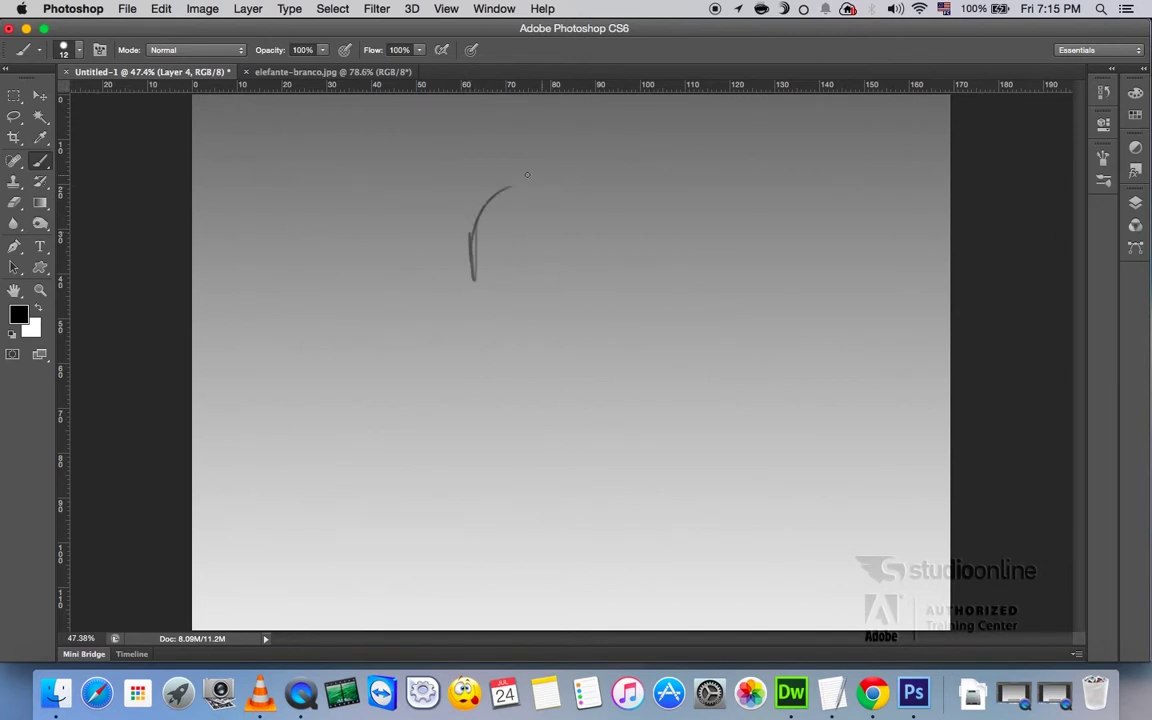
# - Sketch the round head outline in loose arcs with the size-12 brush
pyautogui.moveTo(543, 193); pyautogui.dragTo(475, 398)
pyautogui.moveTo(635, 208); pyautogui.dragTo(440, 260)
pyautogui.moveTo(695, 335); pyautogui.dragTo(634, 437)
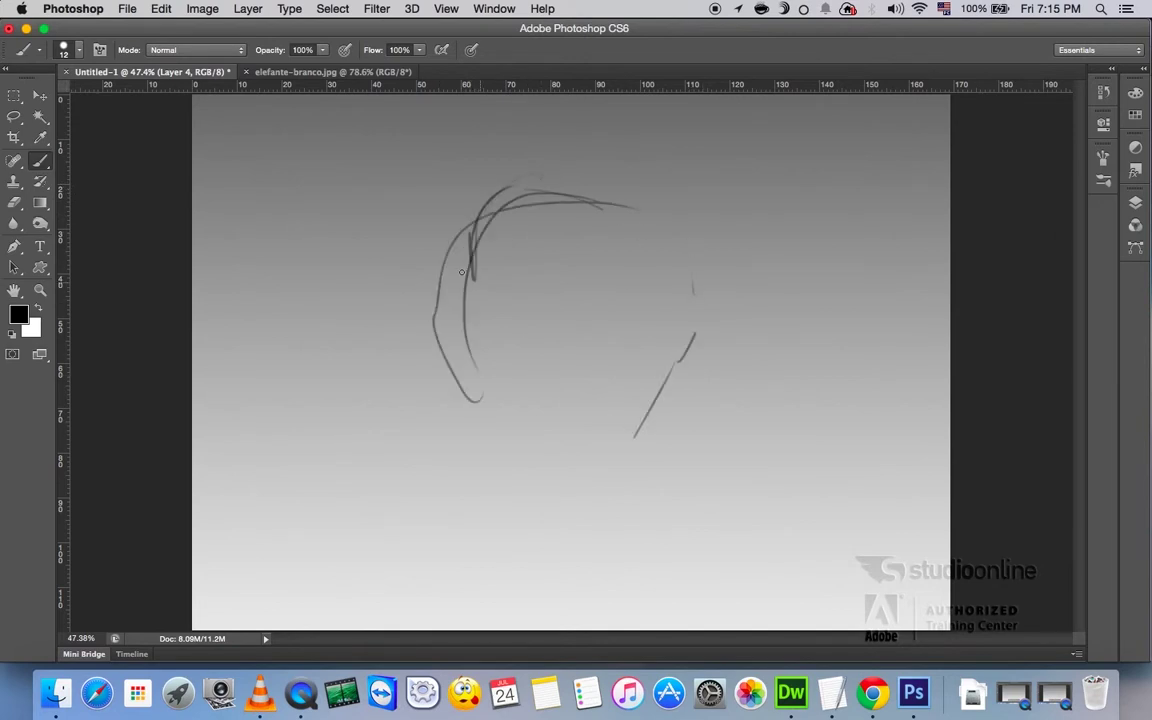
pyautogui.moveTo(470, 215); pyautogui.dragTo(482, 398)
pyautogui.moveTo(535, 460)
pyautogui.mouseDown()
pyautogui.moveTo(672, 330)
pyautogui.moveTo(668, 250)
pyautogui.moveTo(450, 240)
pyautogui.moveTo(432, 332)
pyautogui.mouseUp()
pyautogui.moveTo(450, 245); pyautogui.dragTo(462, 400)
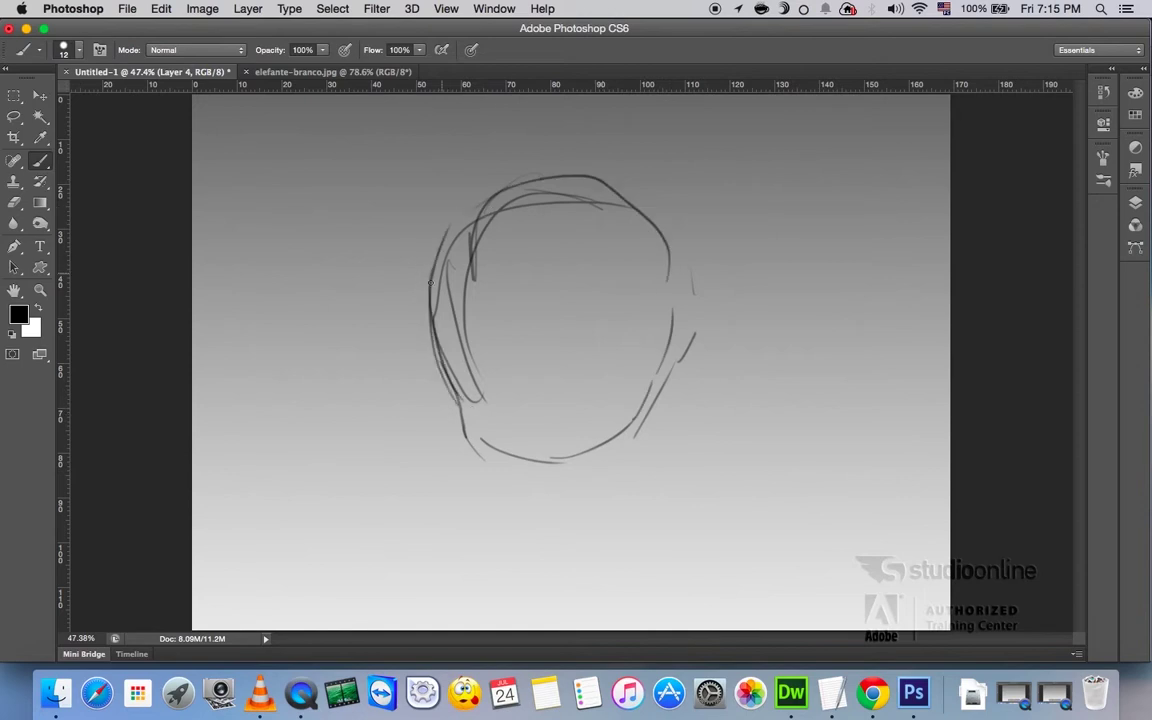
pyautogui.moveTo(432, 300)
pyautogui.mouseDown()
pyautogui.moveTo(480, 200)
pyautogui.moveTo(662, 231)
pyautogui.mouseUp()
pyautogui.moveTo(610, 190); pyautogui.dragTo(712, 282)
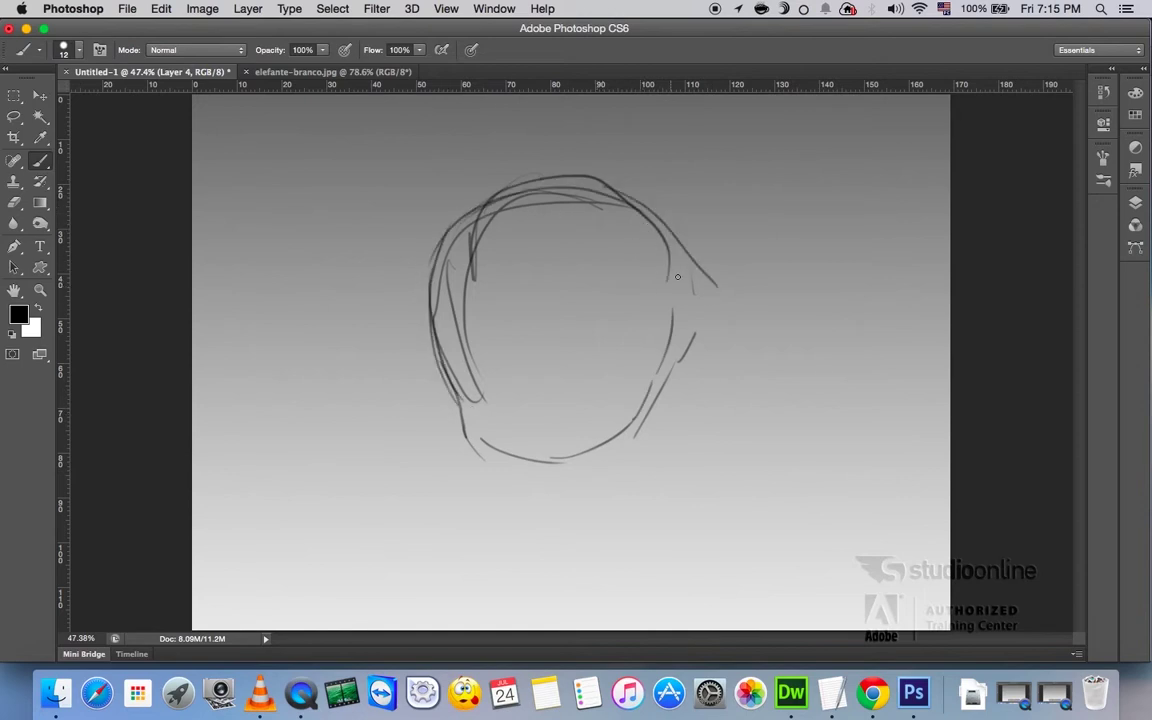
# - Add the ear, jaw lines, curling trunk contours and eye to the sketch
pyautogui.moveTo(640, 210)
pyautogui.mouseDown()
pyautogui.moveTo(727, 318)
pyautogui.moveTo(736, 295)
pyautogui.moveTo(683, 388)
pyautogui.mouseUp()
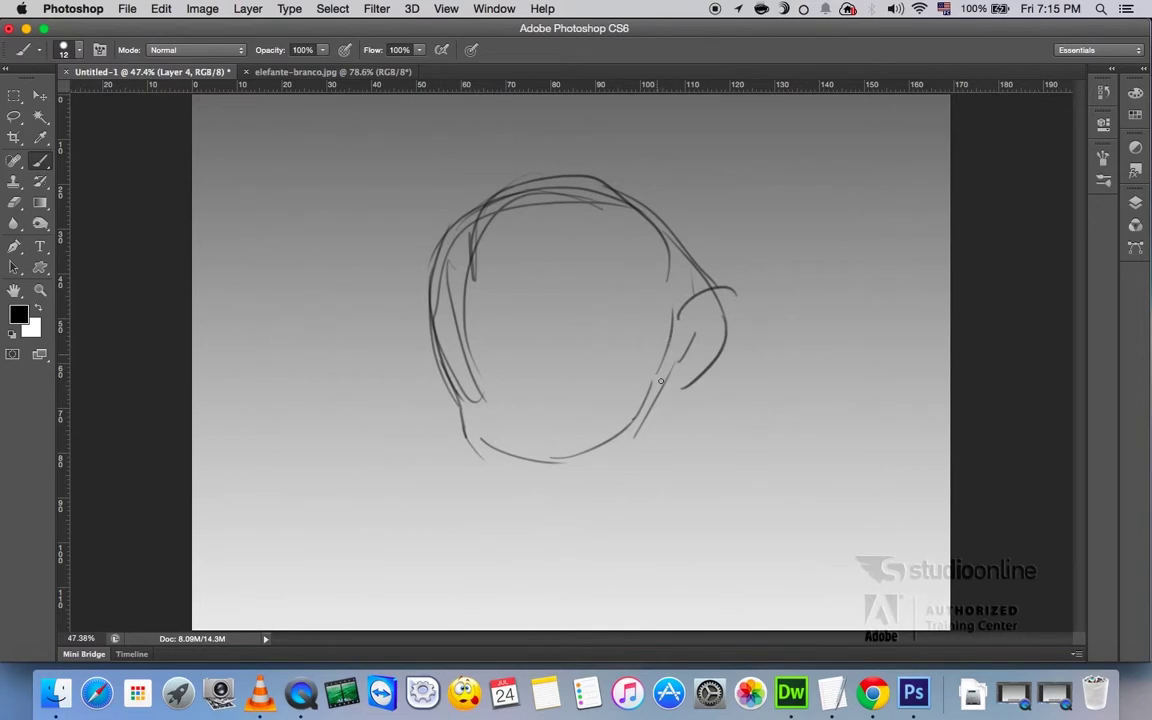
pyautogui.moveTo(442, 290); pyautogui.dragTo(482, 400)
pyautogui.moveTo(445, 360)
pyautogui.mouseDown()
pyautogui.moveTo(478, 510)
pyautogui.moveTo(535, 492)
pyautogui.moveTo(553, 395)
pyautogui.moveTo(530, 460)
pyautogui.mouseUp()
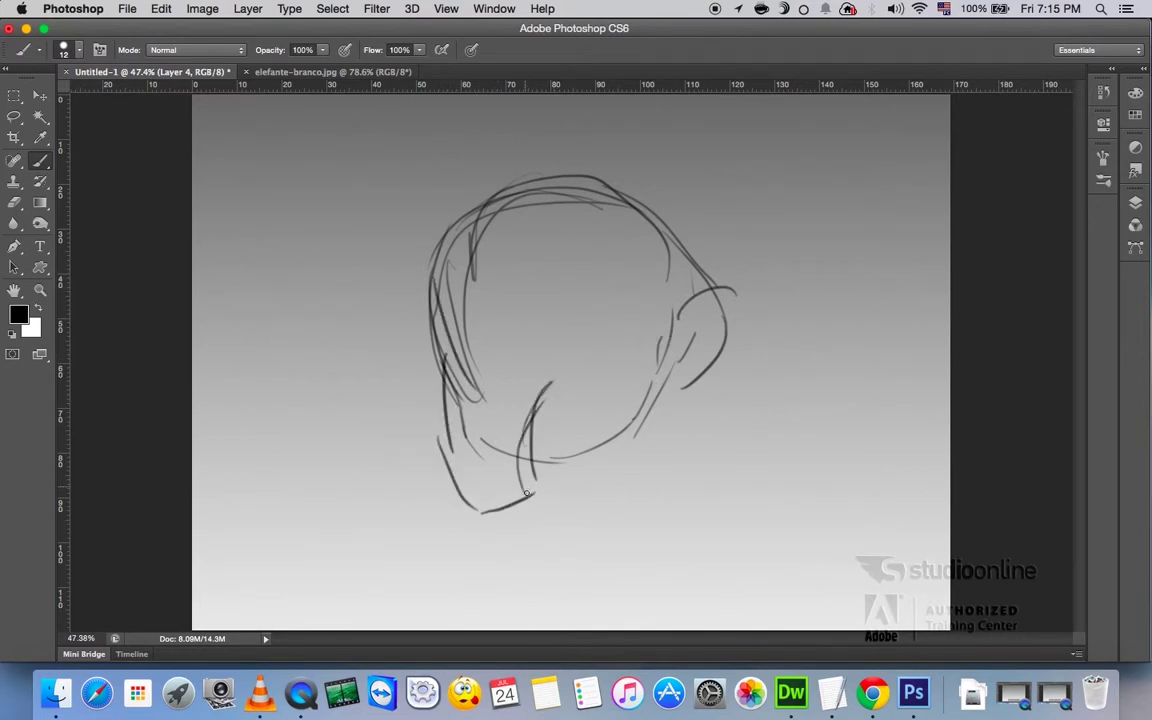
pyautogui.moveTo(476, 518); pyautogui.dragTo(530, 505)
pyautogui.moveTo(426, 355); pyautogui.dragTo(470, 515)
pyautogui.moveTo(503, 237)
pyautogui.mouseDown()
pyautogui.moveTo(522, 291)
pyautogui.moveTo(580, 284)
pyautogui.moveTo(545, 318)
pyautogui.moveTo(596, 335)
pyautogui.mouseUp()
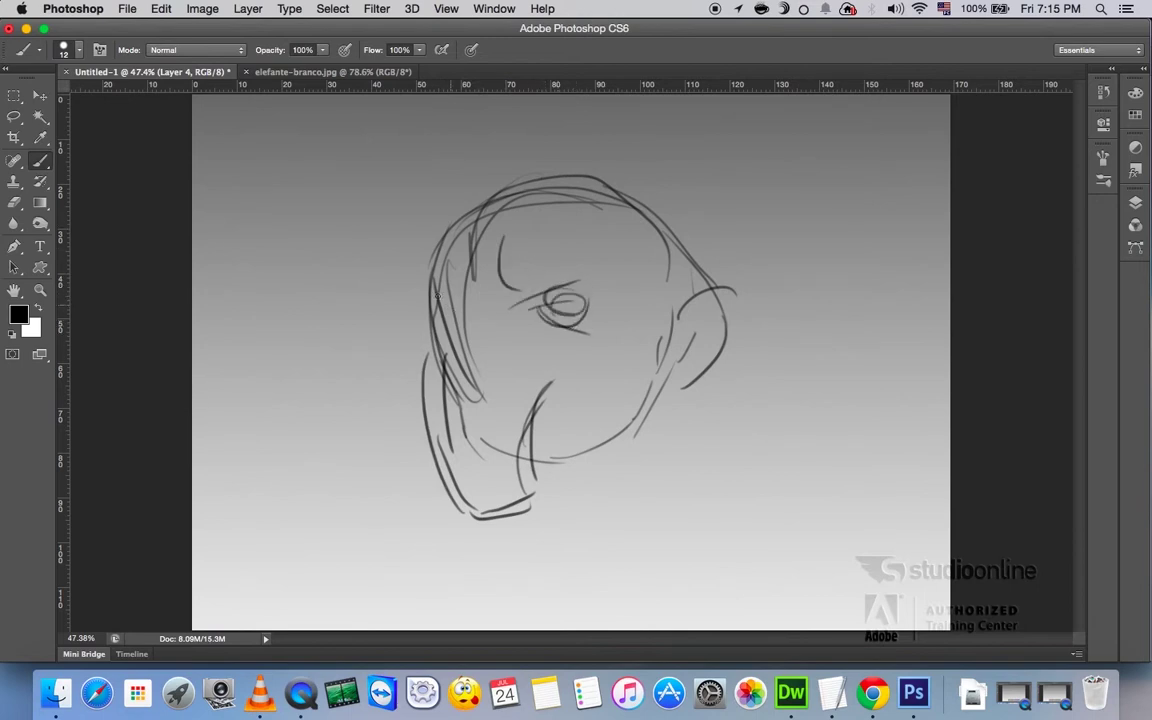
pyautogui.moveTo(449, 304)
pyautogui.mouseDown()
pyautogui.moveTo(428, 418)
pyautogui.moveTo(481, 529)
pyautogui.mouseUp()
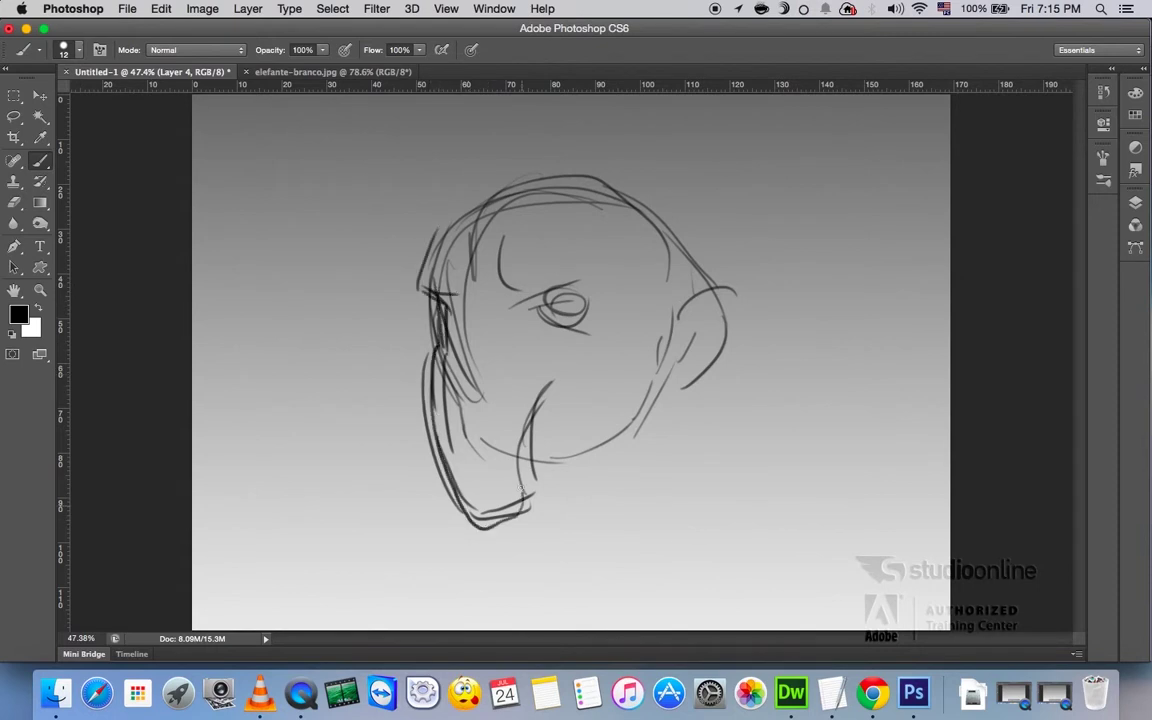
pyautogui.moveTo(520, 489)
pyautogui.mouseDown()
pyautogui.moveTo(545, 393)
pyautogui.moveTo(556, 443)
pyautogui.mouseUp()
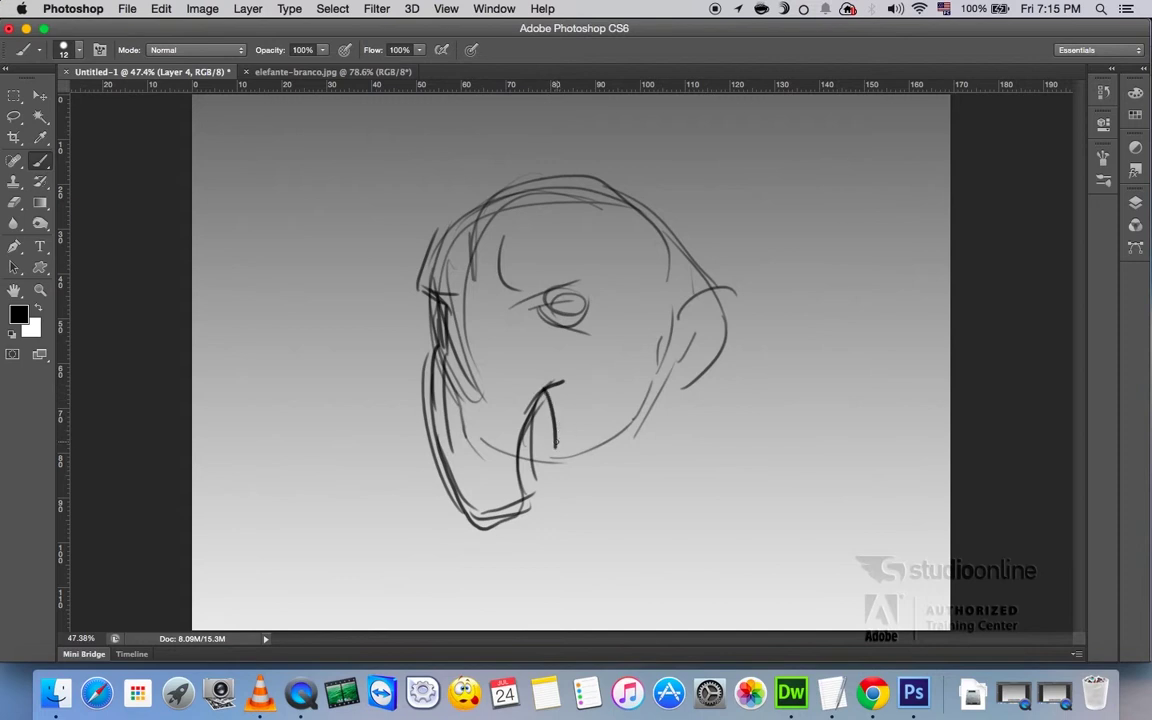
# - Give the eye an iris and pupil, add a mouth curve, and darken head and trunk edges
pyautogui.press('e')
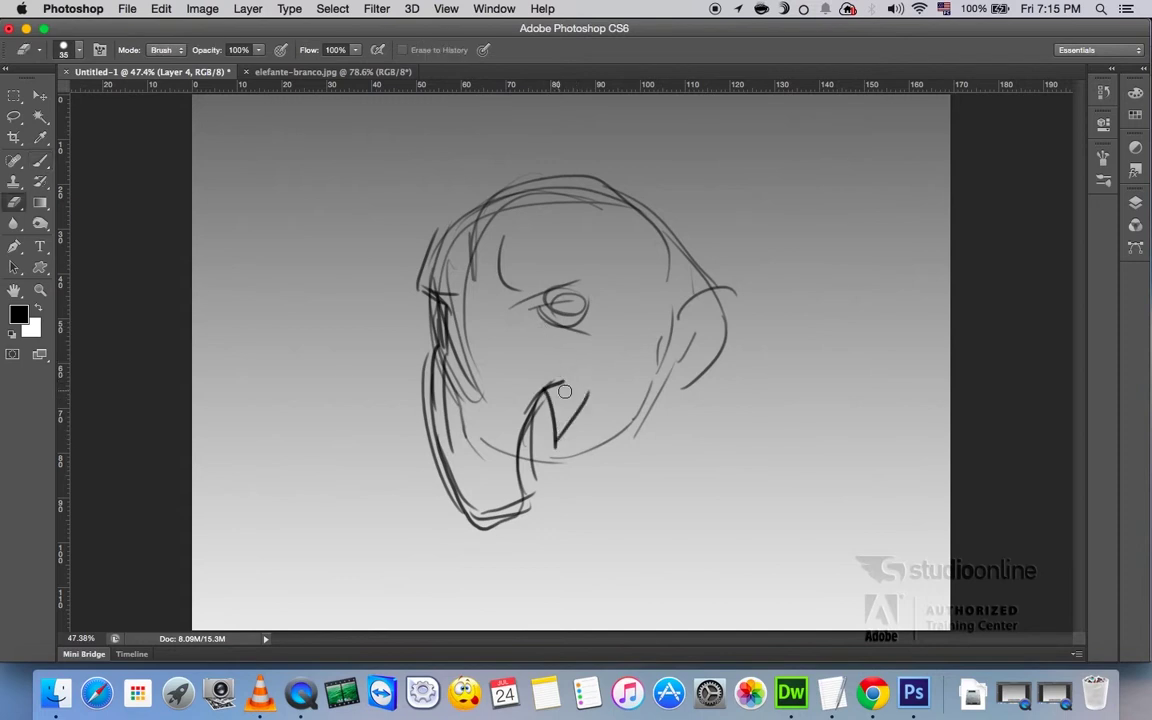
pyautogui.press('b')
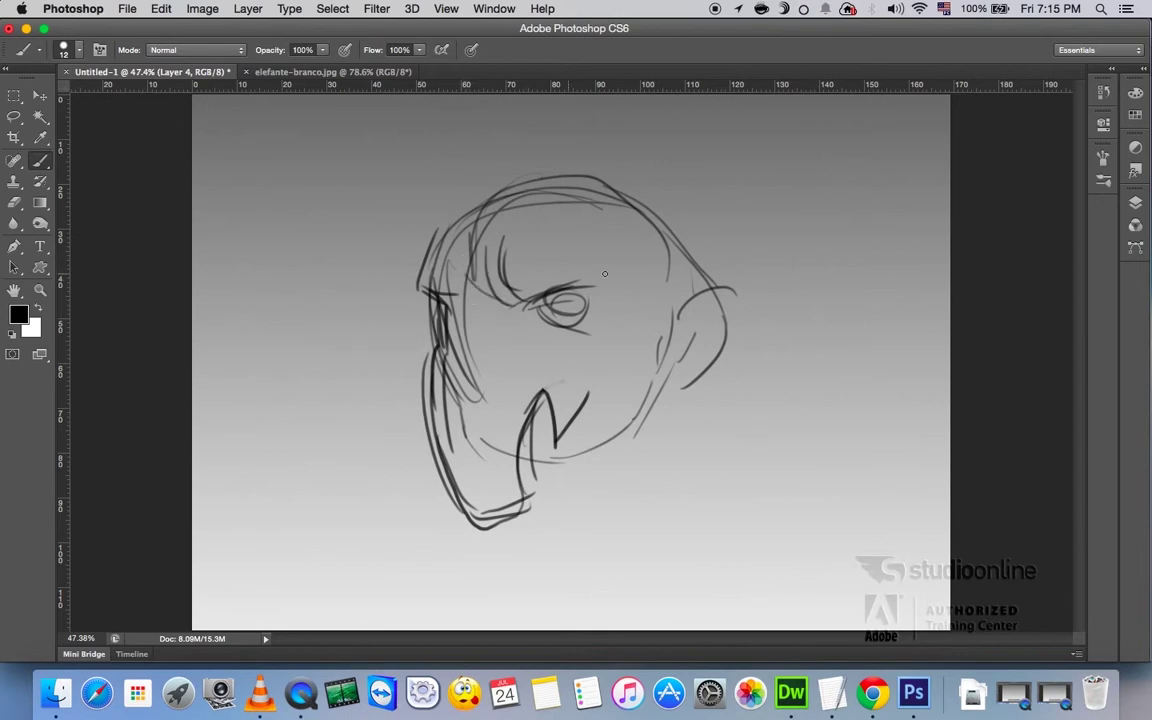
pyautogui.moveTo(579, 298); pyautogui.dragTo(563, 305)
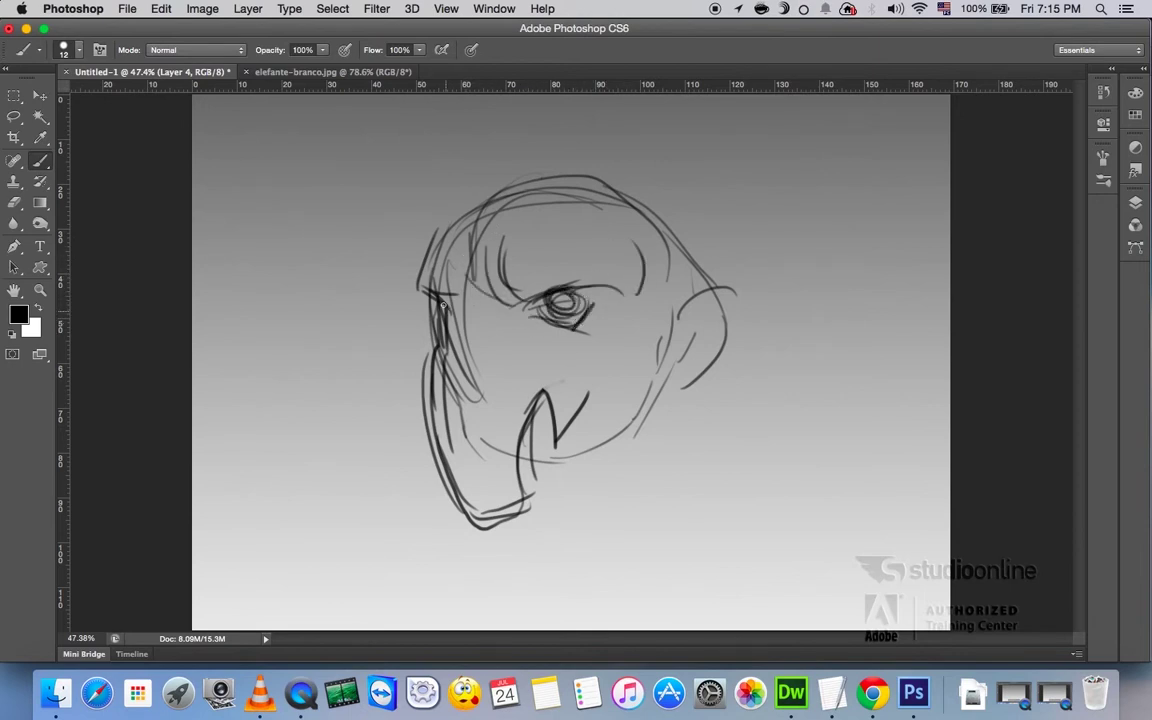
pyautogui.moveTo(443, 305); pyautogui.dragTo(440, 350)
pyautogui.moveTo(543, 395)
pyautogui.mouseDown()
pyautogui.moveTo(645, 367)
pyautogui.moveTo(652, 290)
pyautogui.mouseUp()
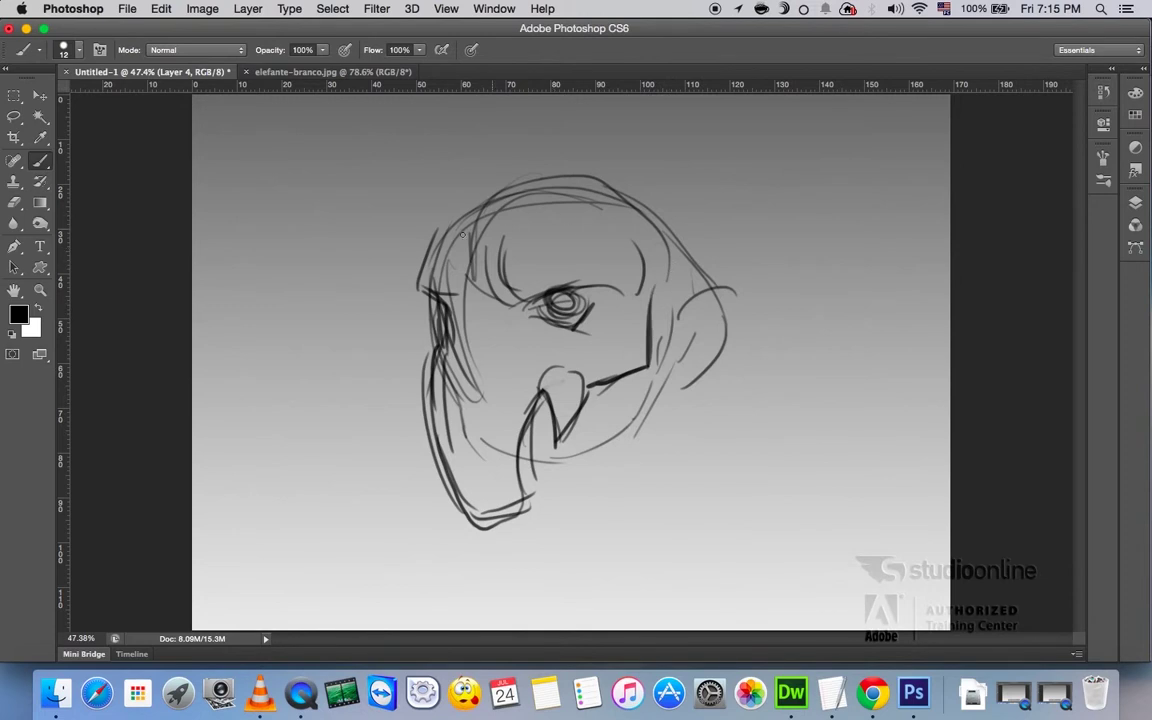
pyautogui.moveTo(457, 230)
pyautogui.mouseDown()
pyautogui.moveTo(478, 208)
pyautogui.moveTo(565, 175)
pyautogui.moveTo(672, 238)
pyautogui.moveTo(748, 212)
pyautogui.moveTo(833, 228)
pyautogui.moveTo(828, 393)
pyautogui.moveTo(683, 367)
pyautogui.moveTo(833, 380)
pyautogui.moveTo(765, 262)
pyautogui.moveTo(666, 195)
pyautogui.moveTo(728, 224)
pyautogui.moveTo(780, 210)
pyautogui.moveTo(864, 324)
pyautogui.moveTo(802, 419)
pyautogui.moveTo(719, 394)
pyautogui.mouseUp()
pyautogui.press('e')
# - Sketch the lower jaw, chin, neck and shoulder curves below the head
pyautogui.press('b')
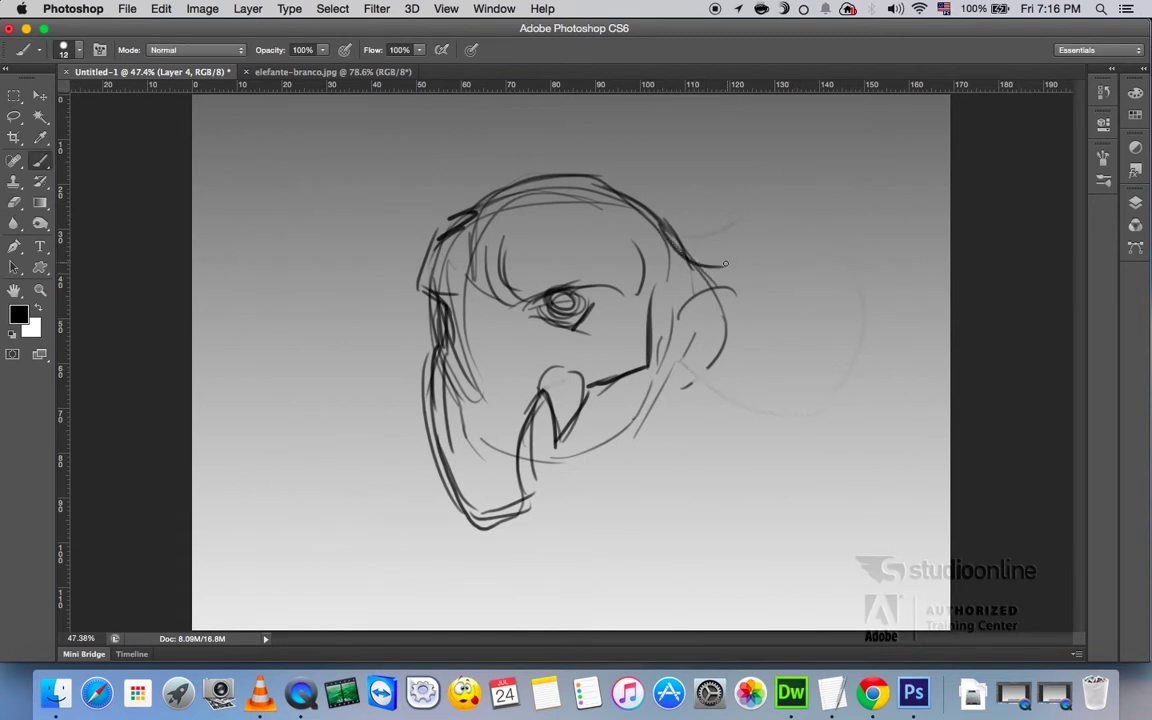
pyautogui.moveTo(660, 235)
pyautogui.mouseDown()
pyautogui.moveTo(752, 259)
pyautogui.moveTo(815, 368)
pyautogui.moveTo(678, 380)
pyautogui.moveTo(740, 416)
pyautogui.mouseUp()
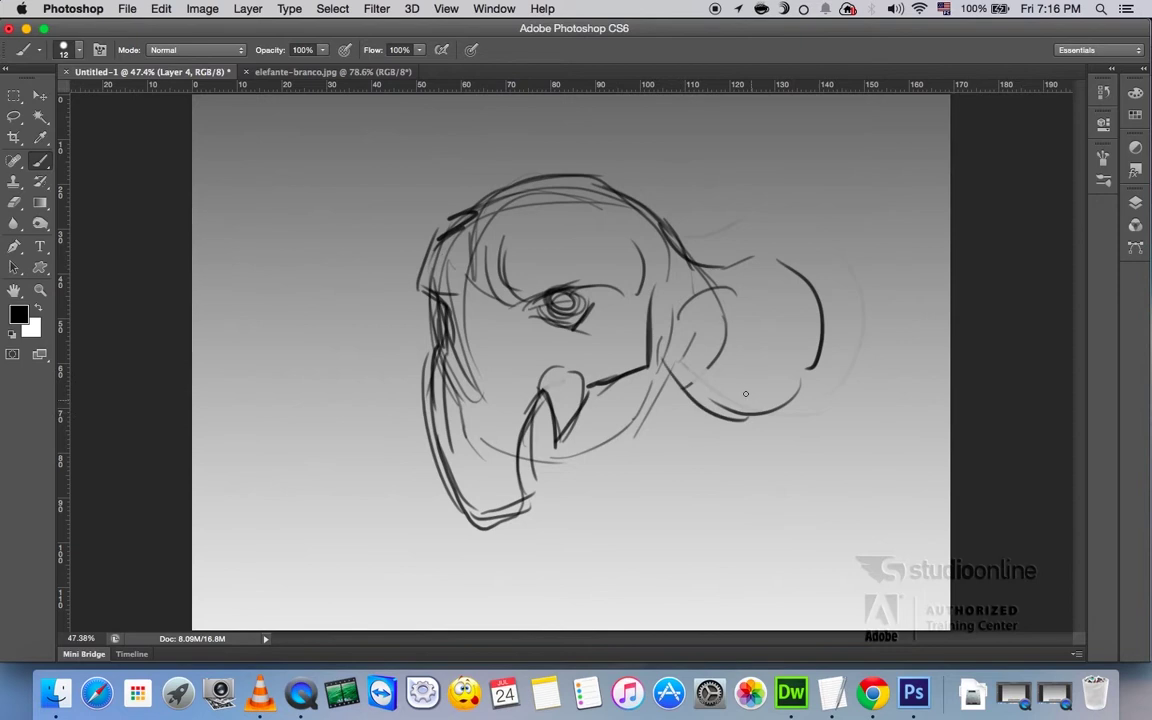
pyautogui.moveTo(513, 460); pyautogui.dragTo(572, 488)
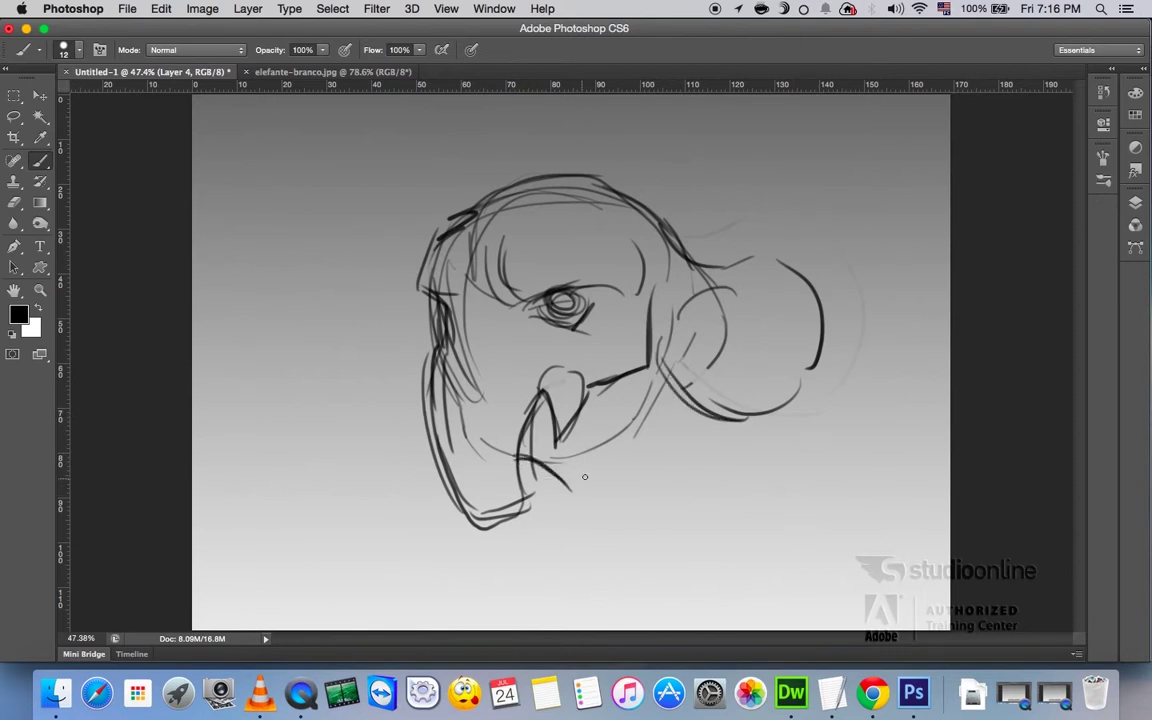
pyautogui.moveTo(650, 405); pyautogui.dragTo(585, 500)
pyautogui.moveTo(655, 440)
pyautogui.mouseDown()
pyautogui.moveTo(590, 475)
pyautogui.moveTo(702, 458)
pyautogui.mouseUp()
pyautogui.moveTo(557, 533); pyautogui.dragTo(615, 605)
pyautogui.moveTo(710, 445); pyautogui.dragTo(600, 590)
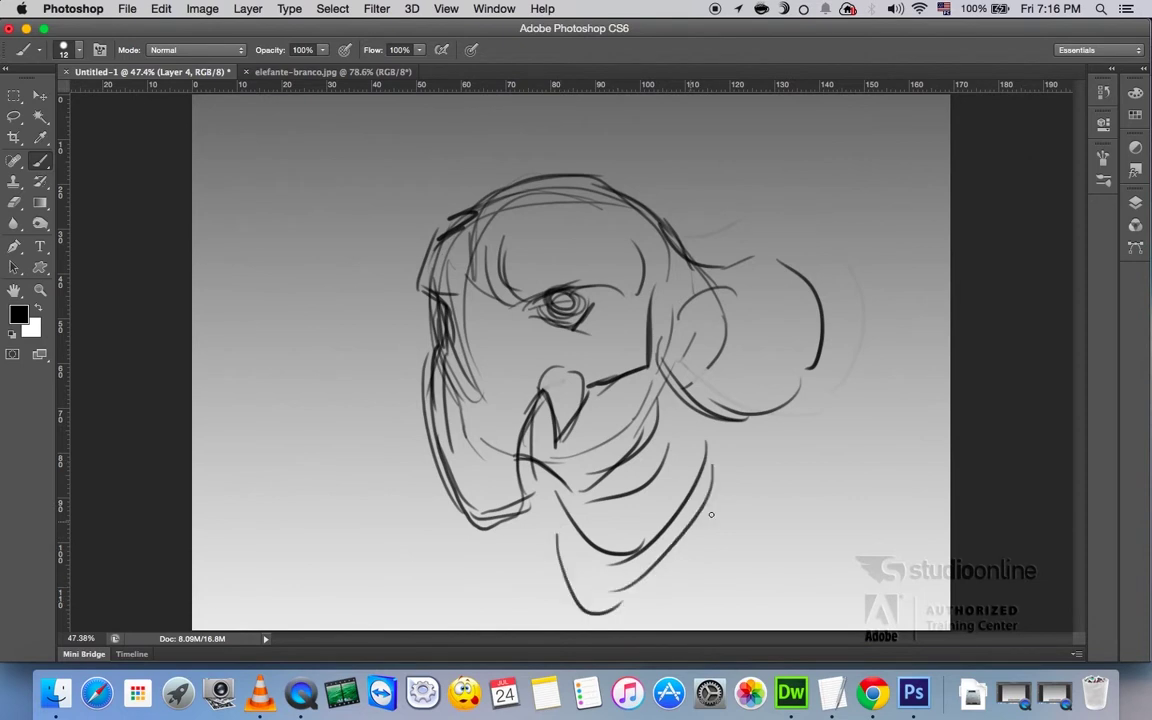
pyautogui.moveTo(709, 528); pyautogui.dragTo(616, 591)
pyautogui.moveTo(765, 418); pyautogui.dragTo(770, 460)
pyautogui.moveTo(795, 440); pyautogui.dragTo(825, 562)
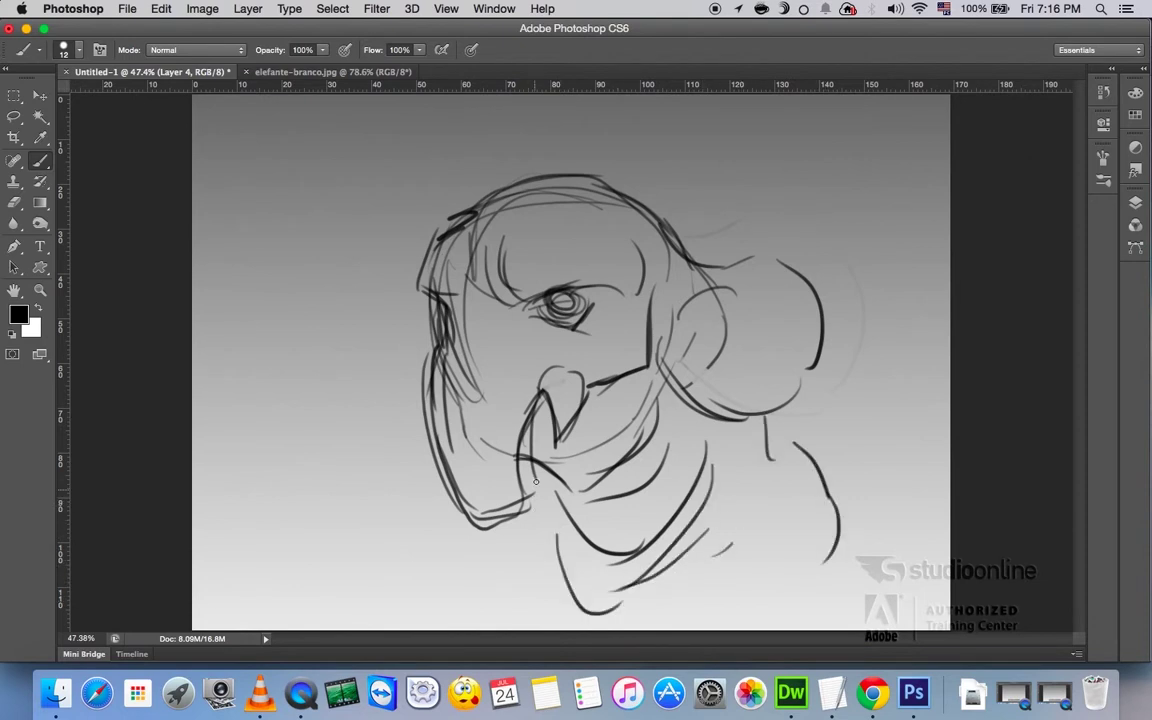
pyautogui.moveTo(558, 535); pyautogui.dragTo(522, 608)
# - Erase stray strokes inside the trunk and lighten the lines atop the head
pyautogui.press('e')
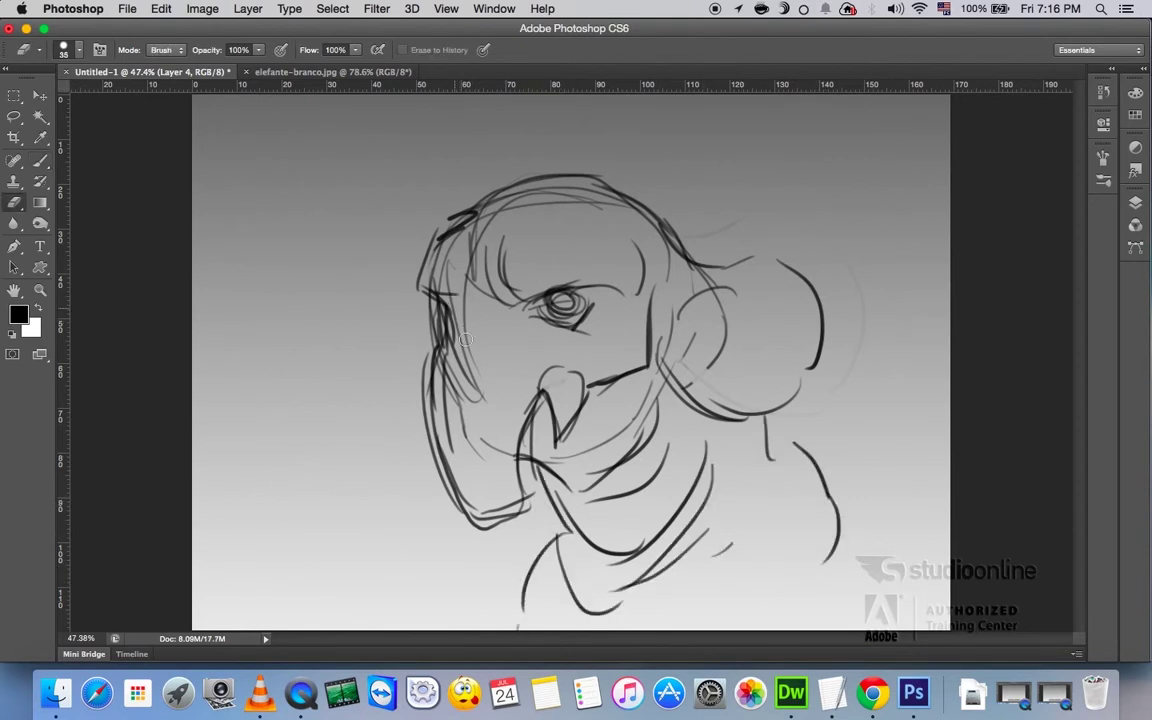
pyautogui.moveTo(445, 265); pyautogui.dragTo(467, 432)
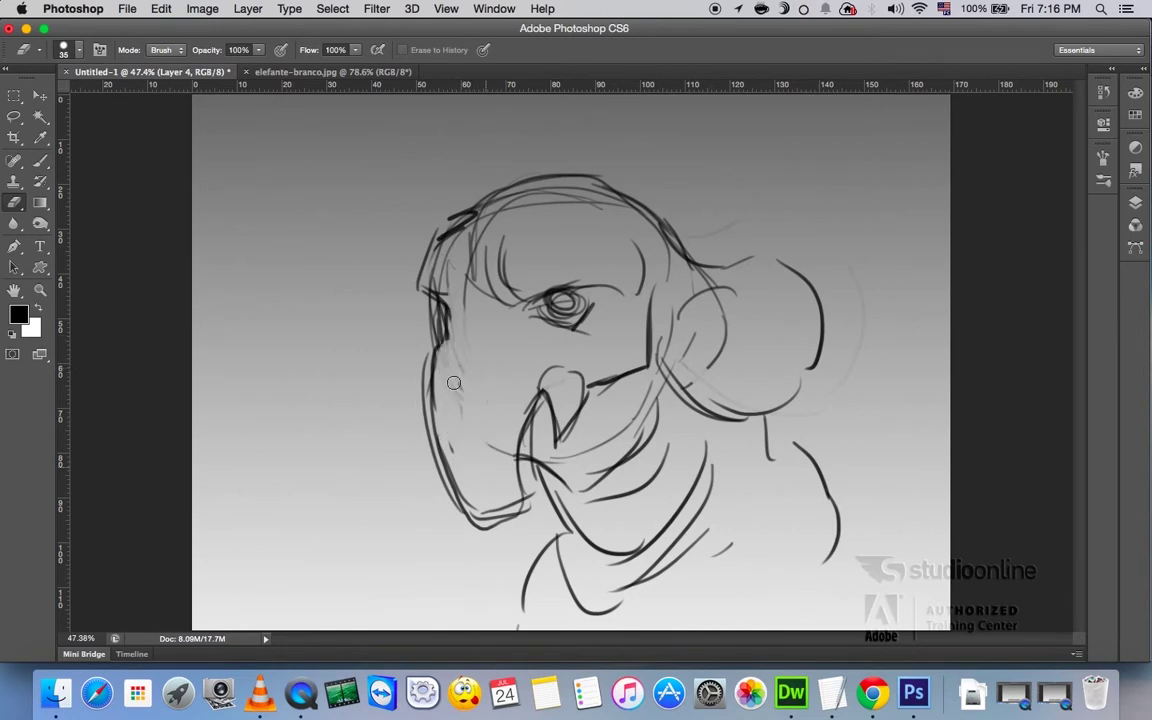
pyautogui.moveTo(474, 258); pyautogui.dragTo(600, 215)
# - Redraw the ear outline darker and strengthen the left cheek and forehead contours
pyautogui.press('b')
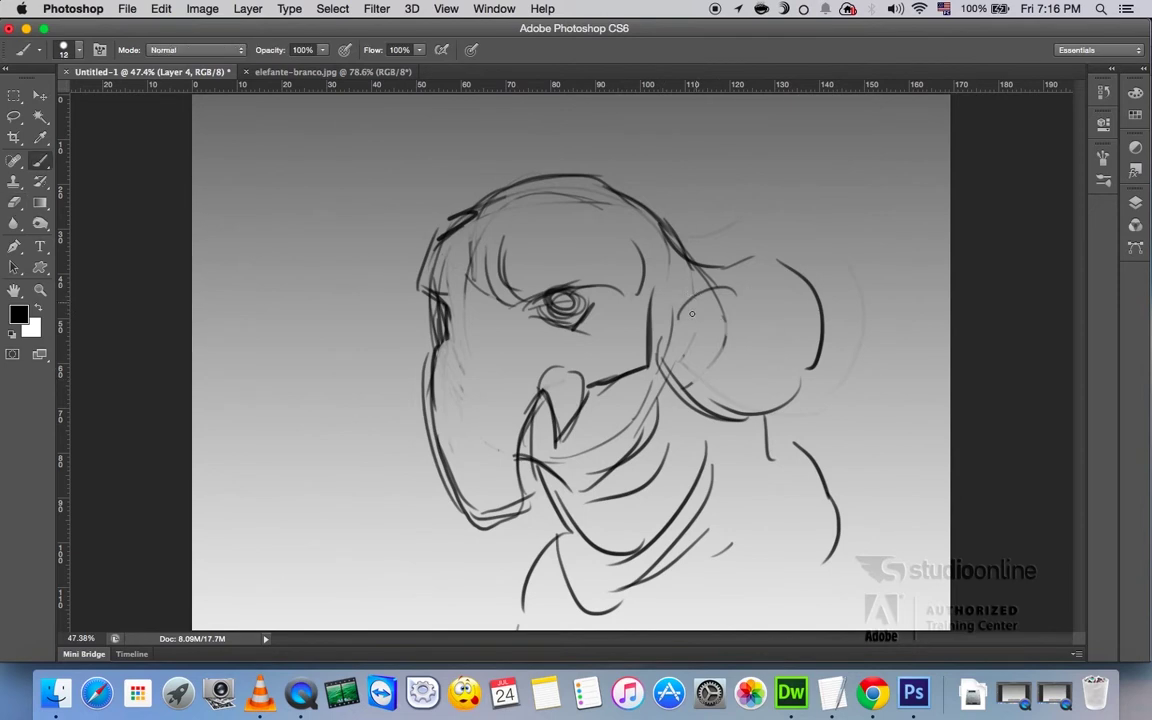
pyautogui.moveTo(685, 328); pyautogui.dragTo(690, 362)
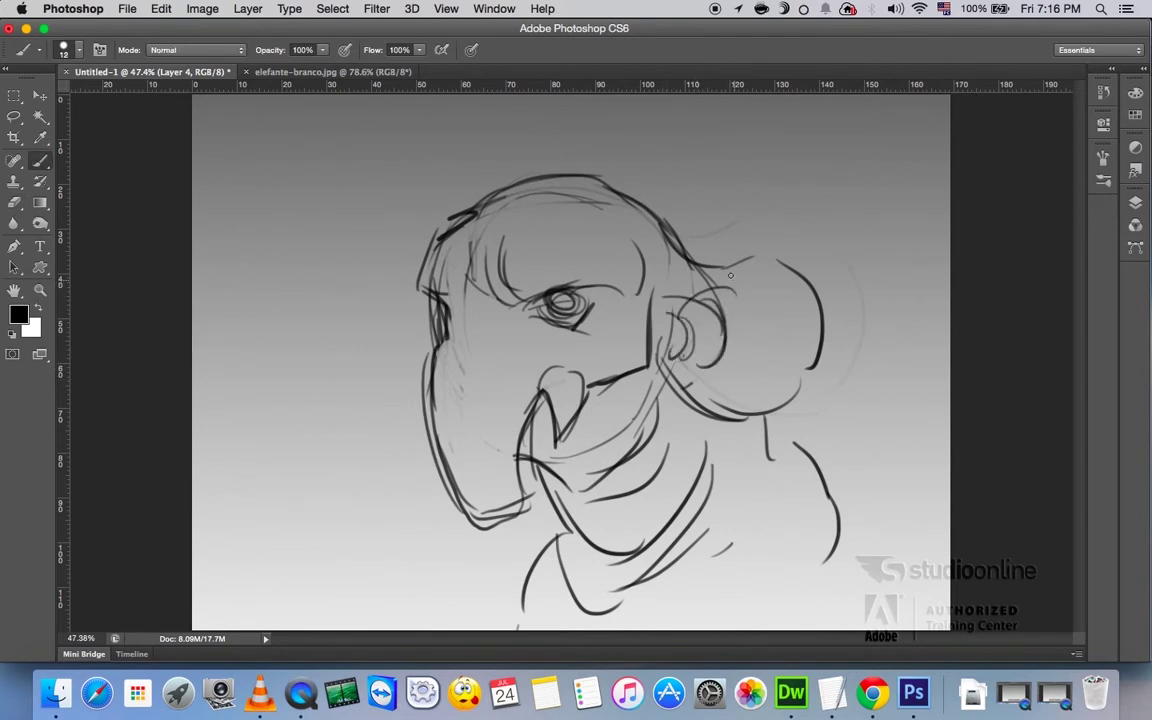
pyautogui.moveTo(700, 290)
pyautogui.mouseDown()
pyautogui.moveTo(775, 263)
pyautogui.moveTo(816, 330)
pyautogui.moveTo(740, 408)
pyautogui.mouseUp()
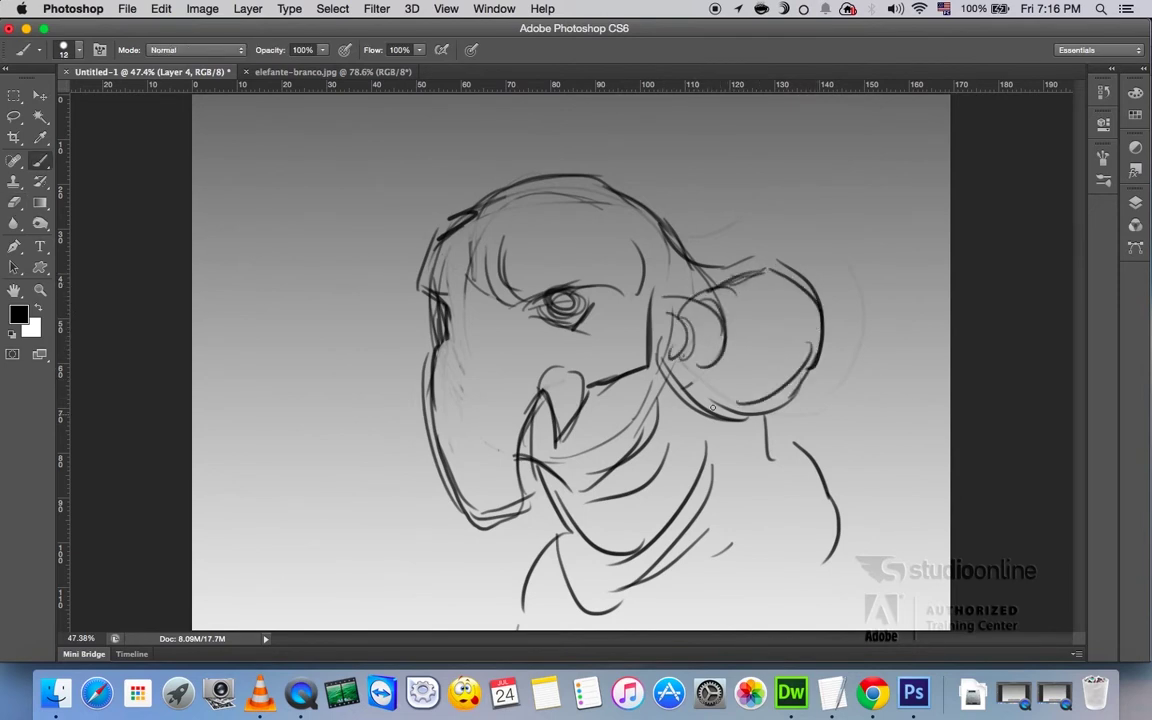
pyautogui.moveTo(687, 326); pyautogui.dragTo(614, 372)
pyautogui.moveTo(437, 348); pyautogui.dragTo(512, 338)
pyautogui.moveTo(455, 242); pyautogui.dragTo(418, 276)
pyautogui.moveTo(428, 202)
pyautogui.mouseDown()
pyautogui.moveTo(420, 268)
pyautogui.moveTo(514, 315)
pyautogui.moveTo(600, 292)
pyautogui.mouseUp()
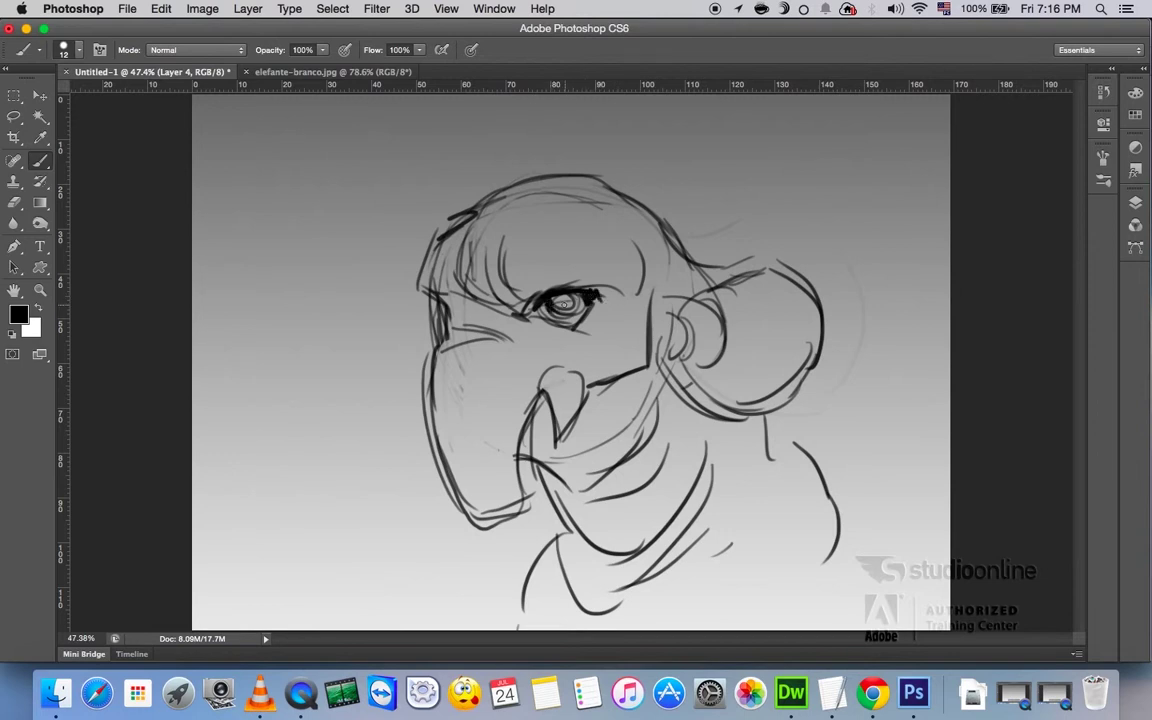
# - Darken the trunk outline and fill in the small shape on the left cheek
pyautogui.moveTo(440, 300); pyautogui.dragTo(450, 326)
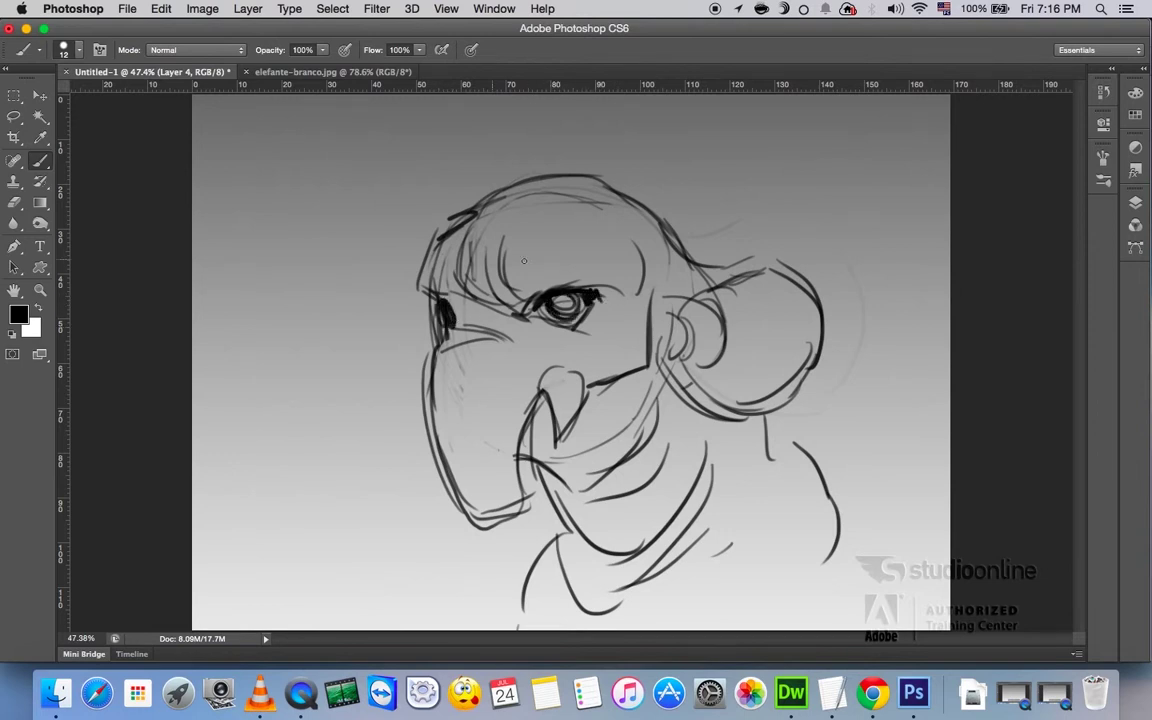
pyautogui.moveTo(584, 370); pyautogui.dragTo(540, 398)
pyautogui.moveTo(556, 453); pyautogui.dragTo(583, 374)
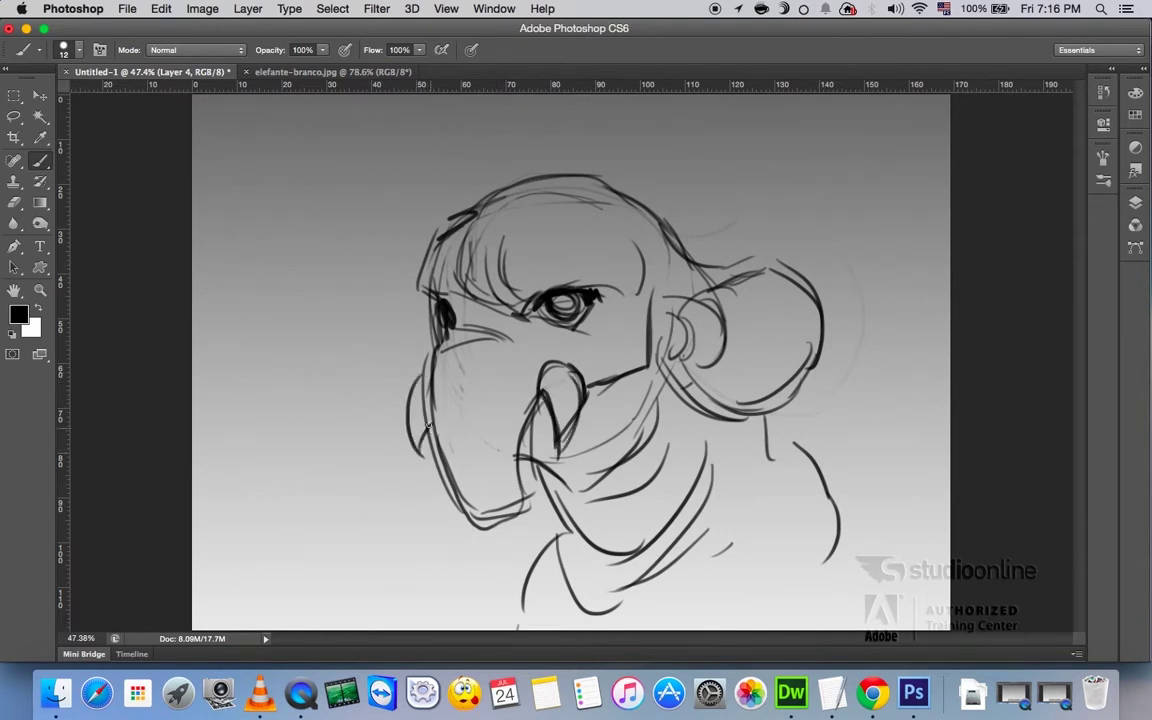
pyautogui.moveTo(426, 378); pyautogui.dragTo(428, 460)
# - Add horizontal wrinkles across the trunk and cheek, and outline the eye with forehead wrinkles
pyautogui.moveTo(436, 352); pyautogui.dragTo(498, 362)
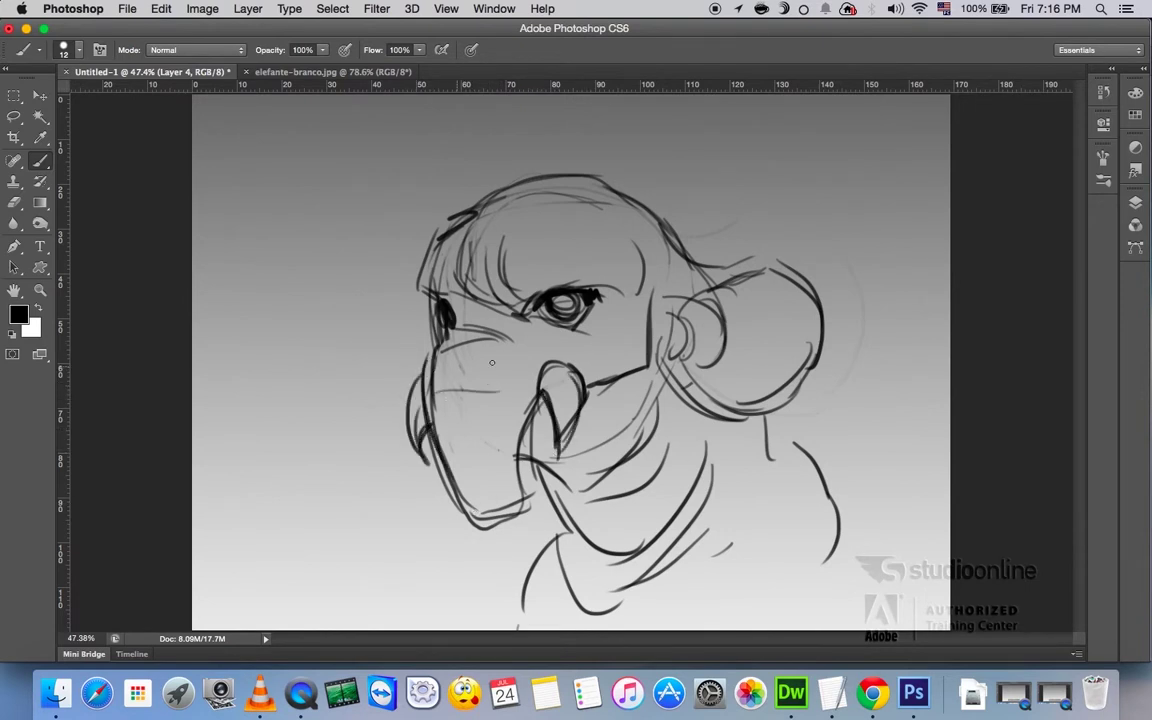
pyautogui.moveTo(434, 328); pyautogui.dragTo(500, 340)
pyautogui.moveTo(440, 372); pyautogui.dragTo(500, 388)
pyautogui.moveTo(456, 312)
pyautogui.mouseDown()
pyautogui.moveTo(486, 336)
pyautogui.moveTo(565, 346)
pyautogui.mouseUp()
pyautogui.moveTo(522, 310); pyautogui.dragTo(595, 332)
pyautogui.moveTo(508, 245)
pyautogui.mouseDown()
pyautogui.moveTo(544, 268)
pyautogui.moveTo(557, 232)
pyautogui.moveTo(645, 274)
pyautogui.moveTo(645, 345)
pyautogui.moveTo(628, 320)
pyautogui.mouseUp()
# - Add wrinkles on the lower cheek, neck and lower trunk, and strengthen the neck's right side
pyautogui.moveTo(638, 410); pyautogui.dragTo(580, 472)
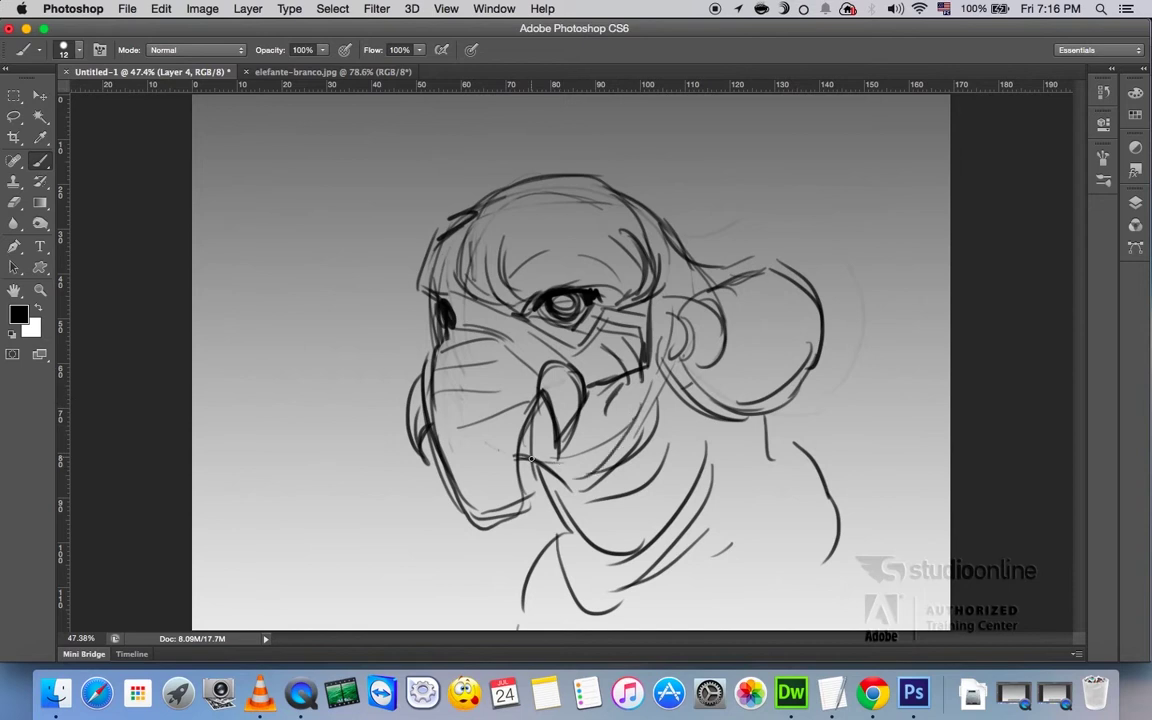
pyautogui.moveTo(577, 386); pyautogui.dragTo(514, 456)
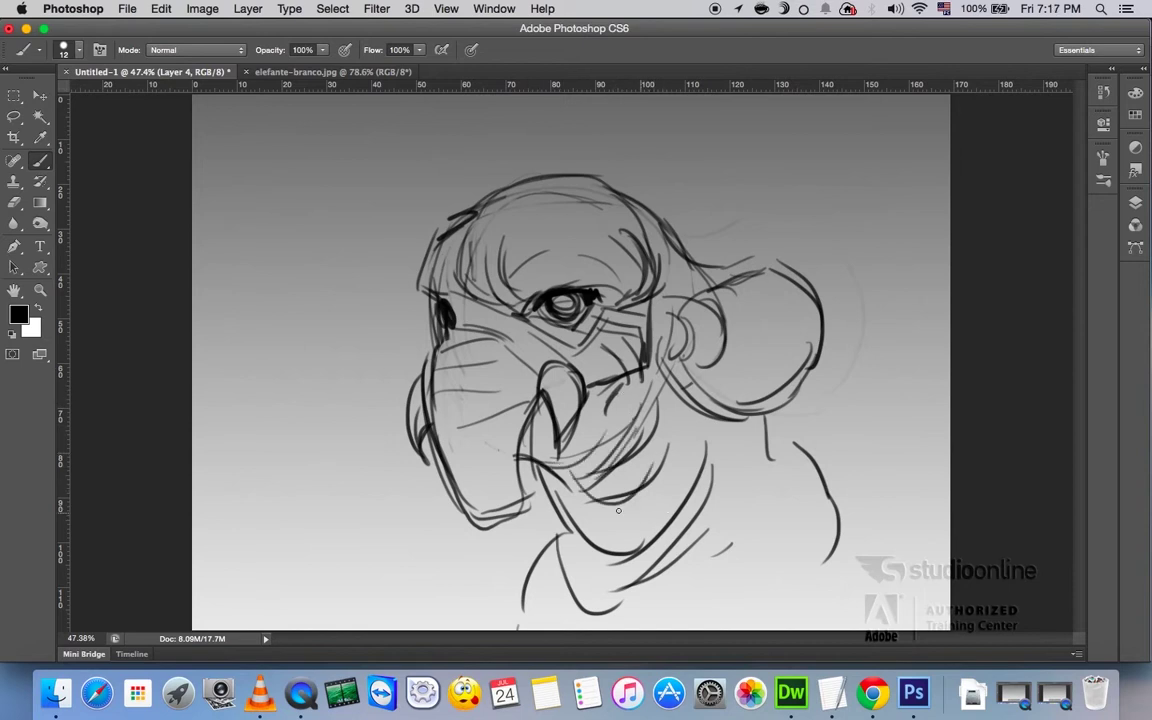
pyautogui.moveTo(620, 463); pyautogui.dragTo(545, 478)
pyautogui.moveTo(538, 430)
pyautogui.mouseDown()
pyautogui.moveTo(514, 490)
pyautogui.moveTo(570, 552)
pyautogui.mouseUp()
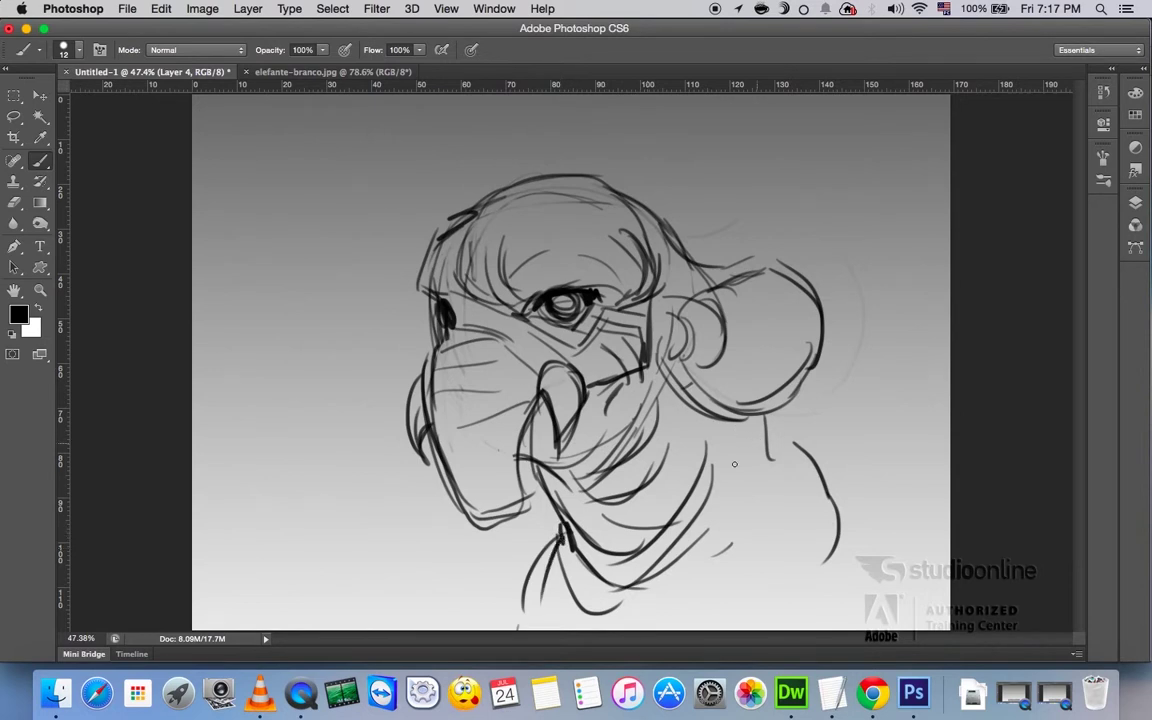
pyautogui.moveTo(735, 425); pyautogui.dragTo(700, 545)
pyautogui.moveTo(695, 378); pyautogui.dragTo(682, 448)
pyautogui.moveTo(775, 425); pyautogui.dragTo(850, 525)
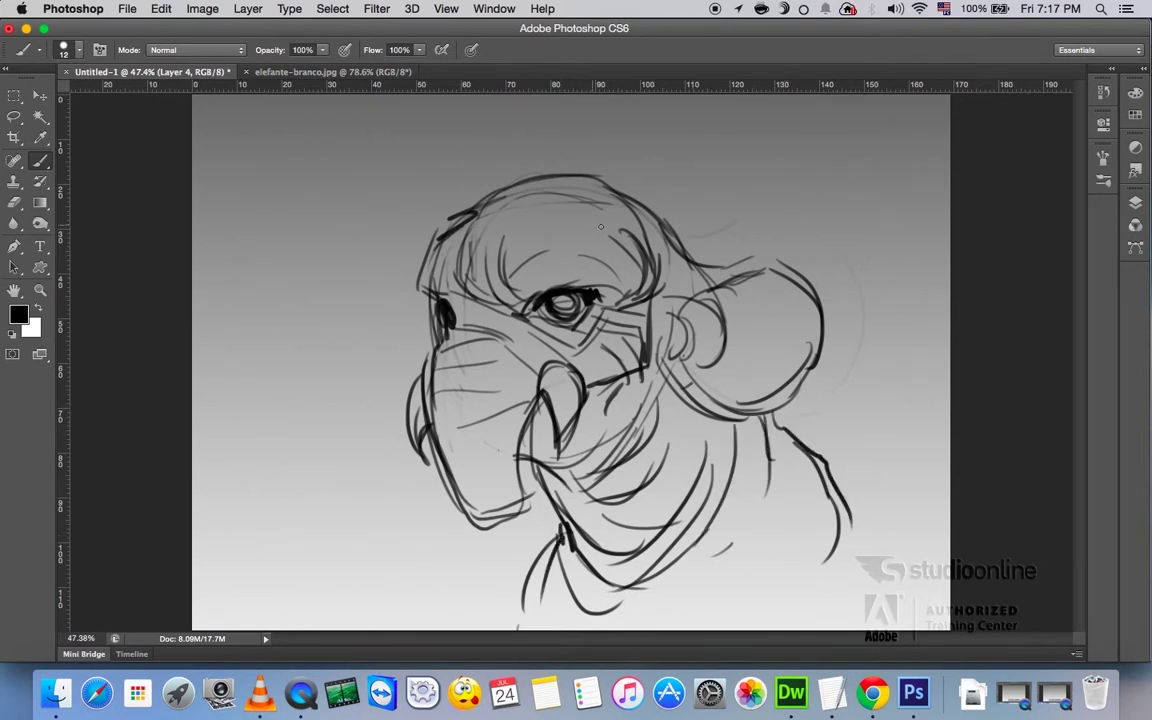
# - Erase the old top-of-head strokes and redraw the arching head top and right side
pyautogui.press('e')
pyautogui.moveTo(450, 172)
pyautogui.mouseDown()
pyautogui.moveTo(405, 215)
pyautogui.moveTo(515, 155)
pyautogui.moveTo(555, 182)
pyautogui.mouseUp()
pyautogui.press('b')
pyautogui.moveTo(465, 183); pyautogui.dragTo(442, 228)
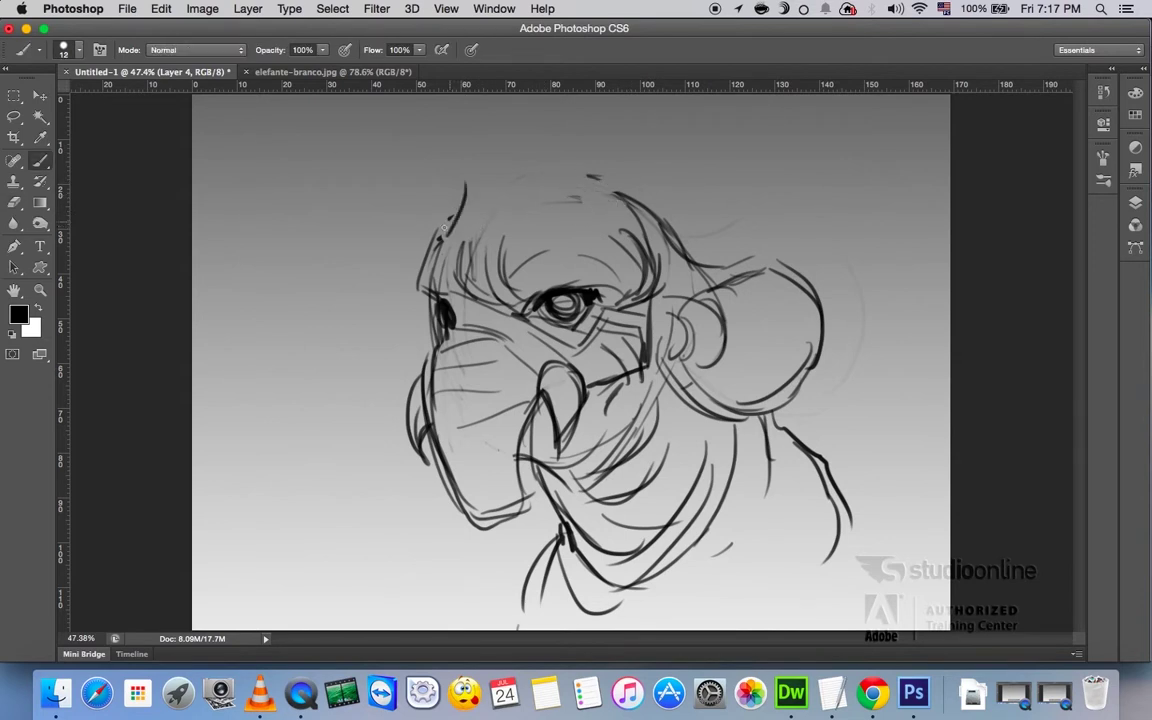
pyautogui.moveTo(486, 180); pyautogui.dragTo(600, 185)
pyautogui.moveTo(515, 160)
pyautogui.mouseDown()
pyautogui.moveTo(555, 185)
pyautogui.moveTo(545, 150)
pyautogui.mouseUp()
pyautogui.moveTo(485, 175)
pyautogui.mouseDown()
pyautogui.moveTo(510, 167)
pyautogui.moveTo(465, 182)
pyautogui.moveTo(548, 150)
pyautogui.moveTo(661, 200)
pyautogui.moveTo(508, 152)
pyautogui.moveTo(448, 188)
pyautogui.mouseUp()
pyautogui.moveTo(513, 205); pyautogui.dragTo(497, 220)
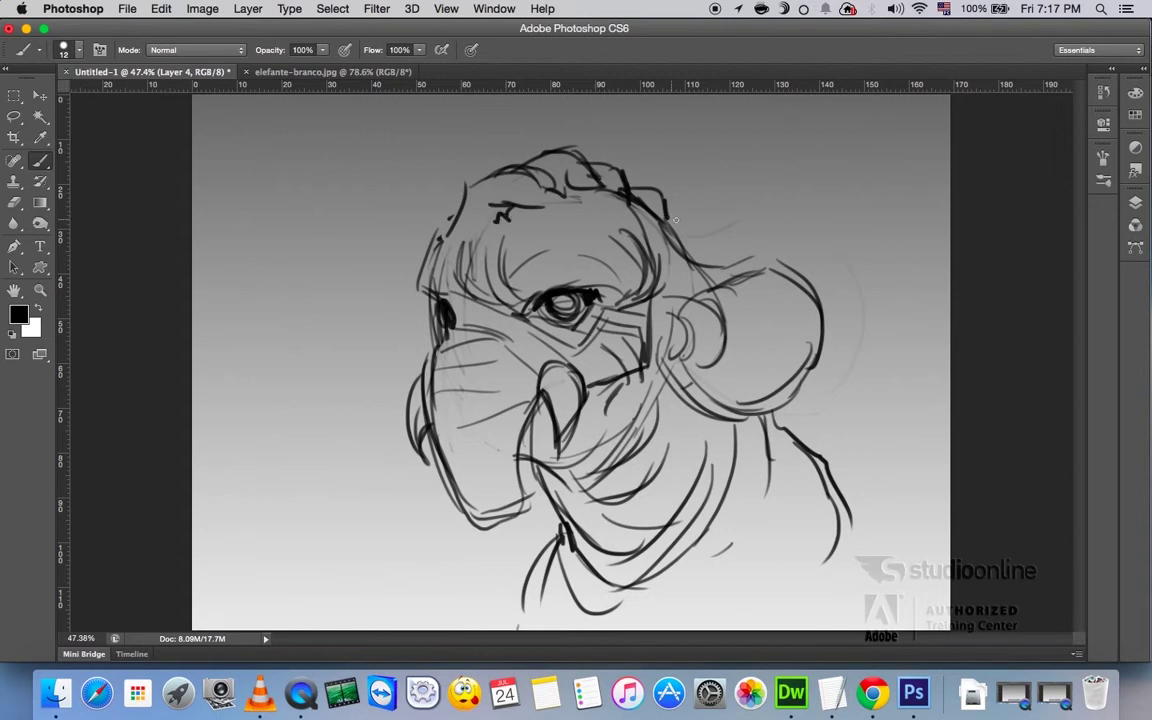
pyautogui.moveTo(666, 205); pyautogui.dragTo(686, 238)
pyautogui.moveTo(620, 186)
pyautogui.mouseDown()
pyautogui.moveTo(601, 206)
pyautogui.moveTo(572, 168)
pyautogui.moveTo(540, 152)
pyautogui.moveTo(526, 180)
pyautogui.mouseUp()
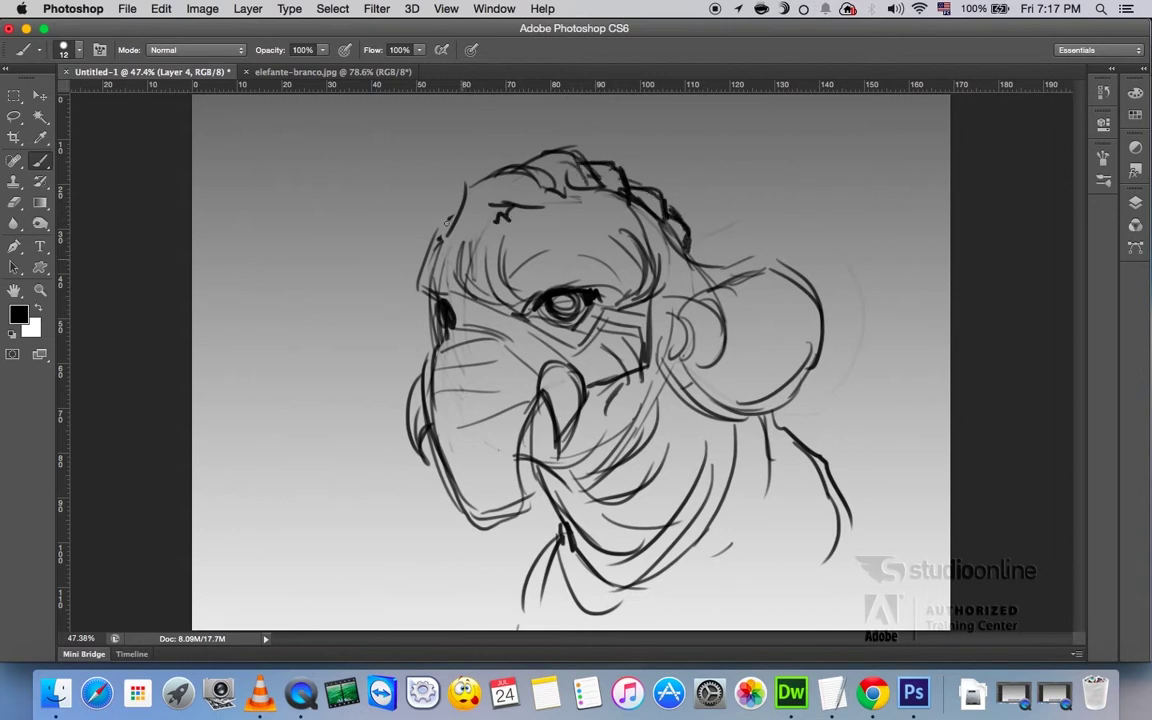
# - Outline a new left ear, retrace the right ear, and add lower trunk and neck lines
pyautogui.moveTo(367, 292)
pyautogui.mouseDown()
pyautogui.moveTo(418, 286)
pyautogui.moveTo(415, 392)
pyautogui.mouseUp()
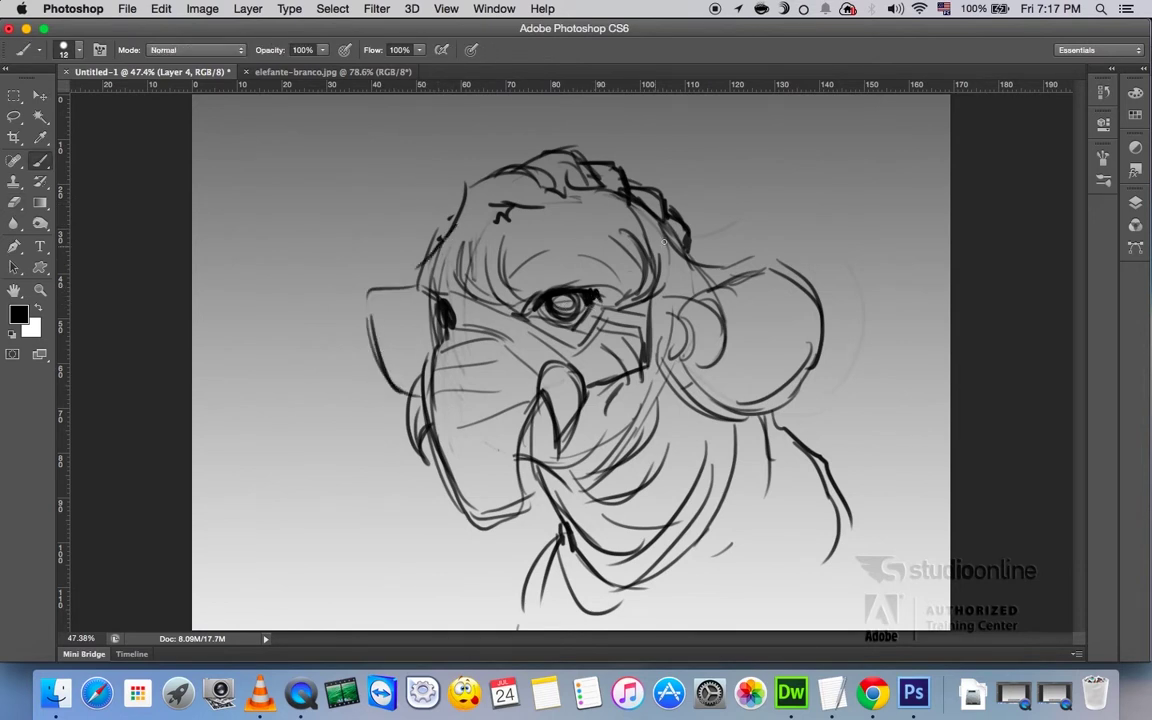
pyautogui.moveTo(690, 262); pyautogui.dragTo(808, 375)
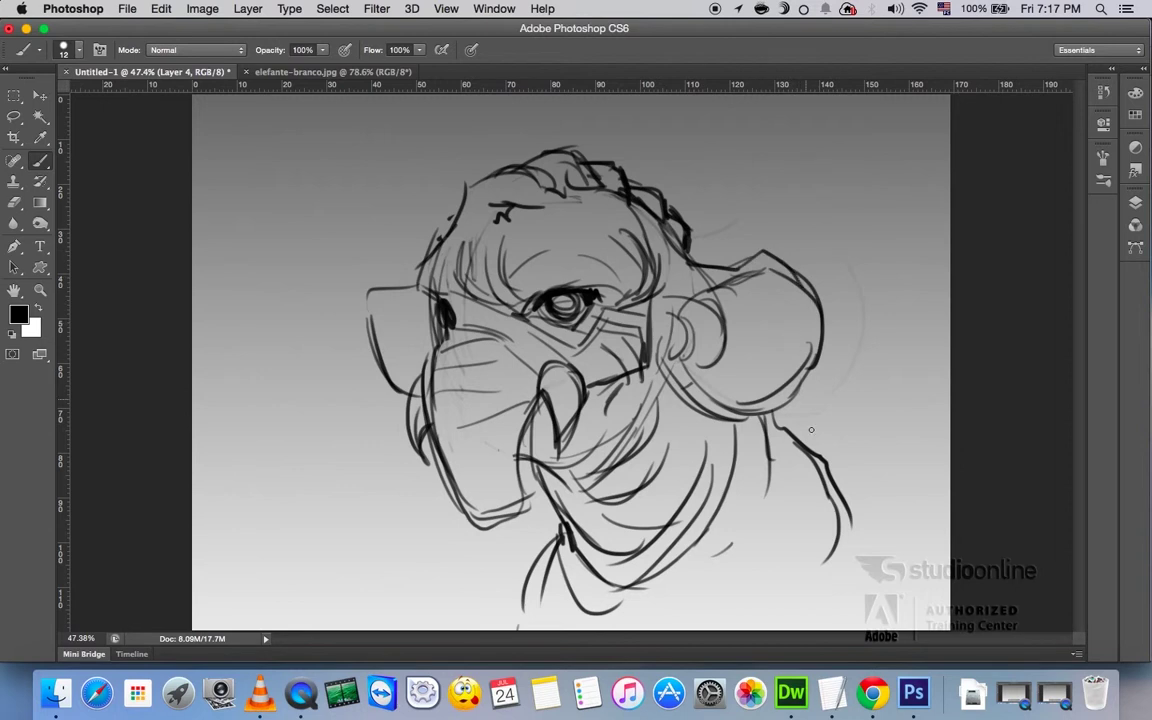
pyautogui.moveTo(456, 412); pyautogui.dragTo(579, 465)
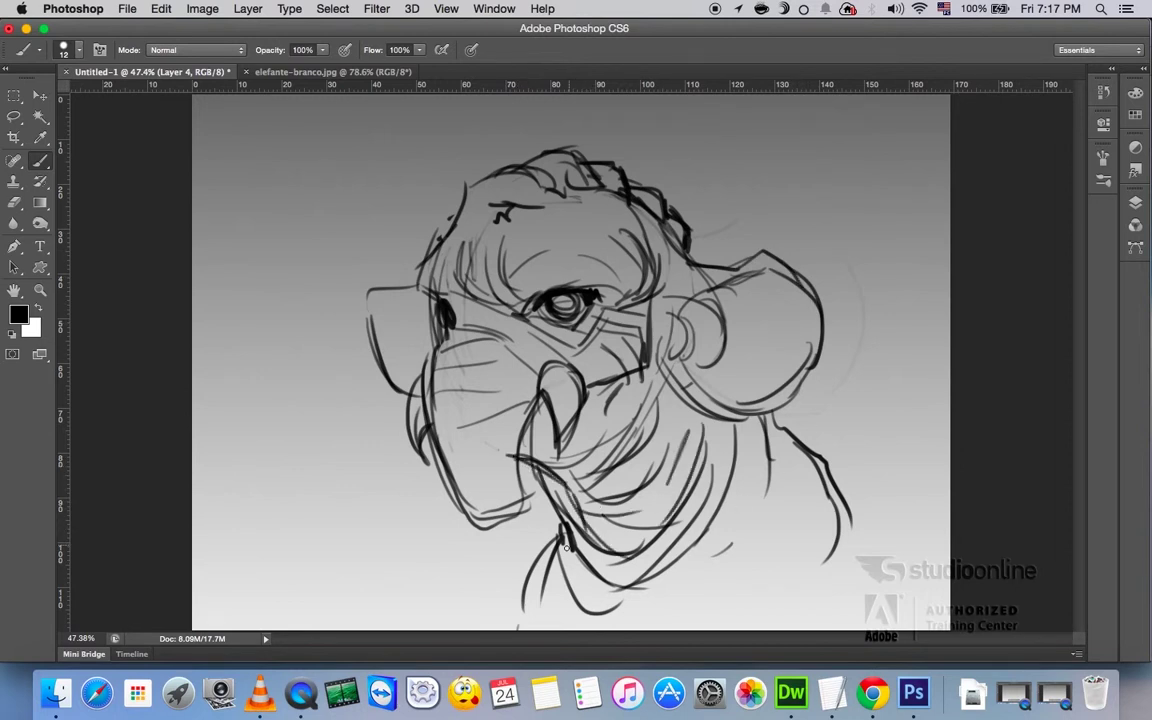
pyautogui.moveTo(560, 535)
pyautogui.mouseDown()
pyautogui.moveTo(604, 587)
pyautogui.moveTo(670, 606)
pyautogui.mouseUp()
pyautogui.moveTo(533, 548); pyautogui.dragTo(478, 610)
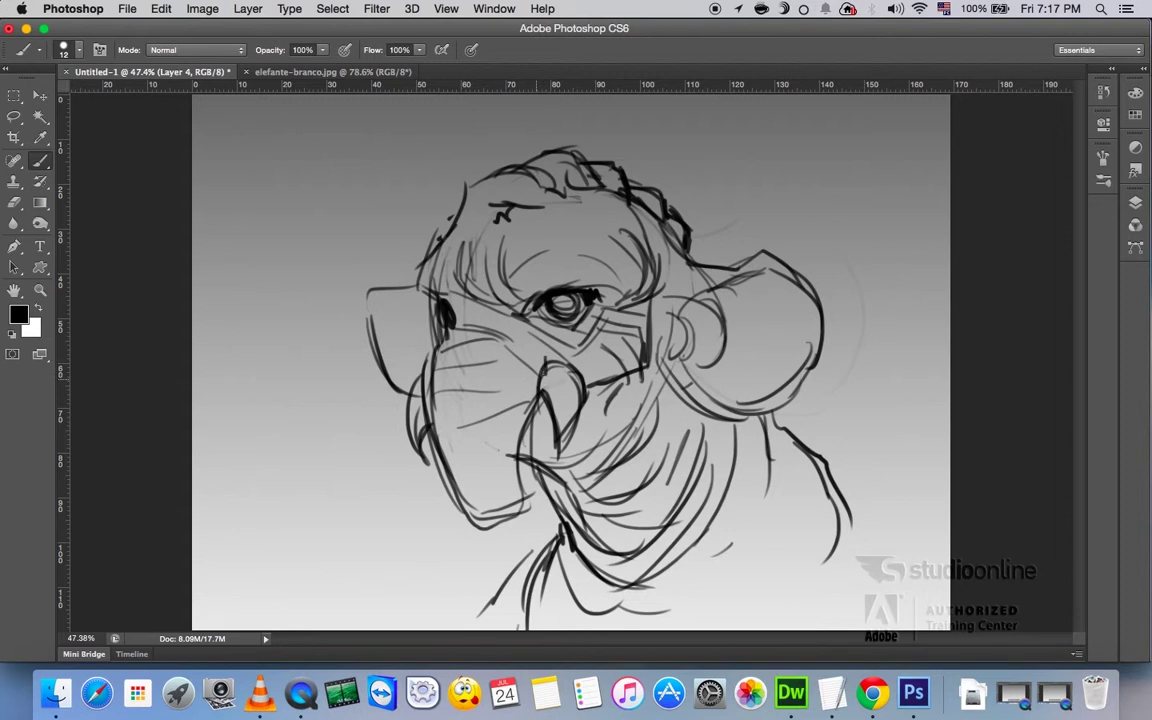
pyautogui.moveTo(538, 384)
pyautogui.mouseDown()
pyautogui.moveTo(553, 361)
pyautogui.moveTo(585, 383)
pyautogui.moveTo(542, 412)
pyautogui.moveTo(556, 441)
pyautogui.moveTo(496, 330)
pyautogui.moveTo(520, 412)
pyautogui.mouseUp()
# - Erase part of the trunk lines, touch up the left ear, and hatch the trunk and neck
pyautogui.press('e')
pyautogui.press('b')
pyautogui.press('e')
pyautogui.press('b')
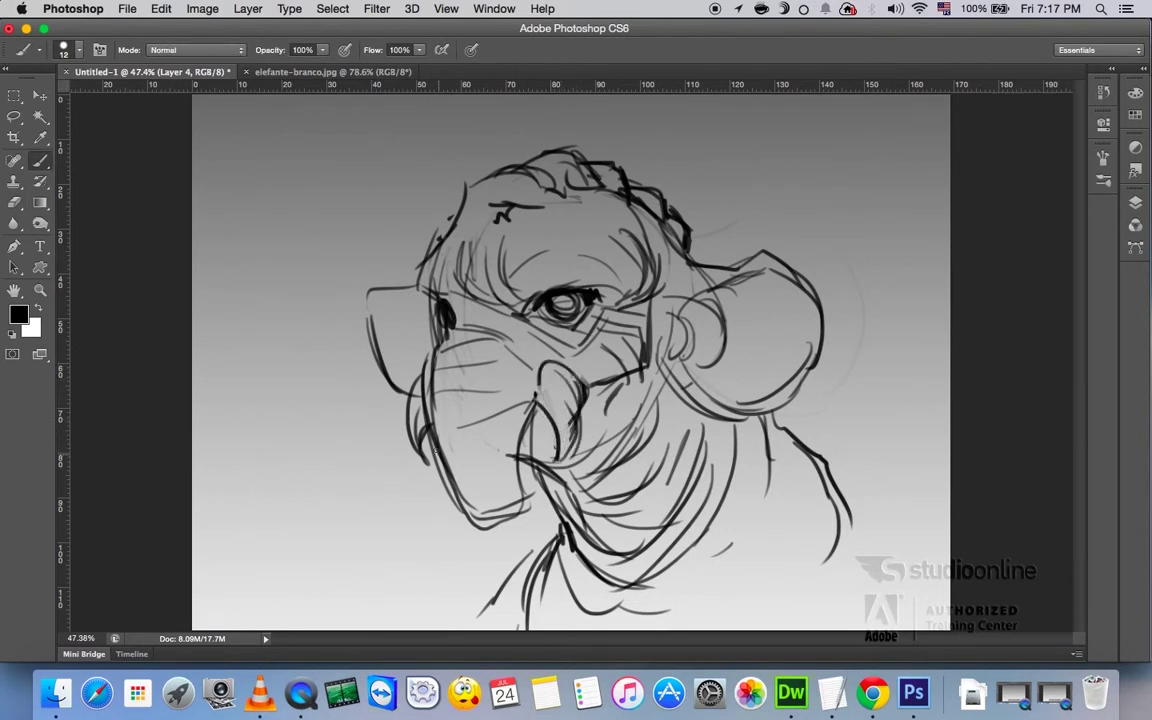
pyautogui.moveTo(370, 403); pyautogui.dragTo(372, 292)
pyautogui.moveTo(594, 551); pyautogui.dragTo(520, 476)
pyautogui.moveTo(662, 436); pyautogui.dragTo(642, 490)
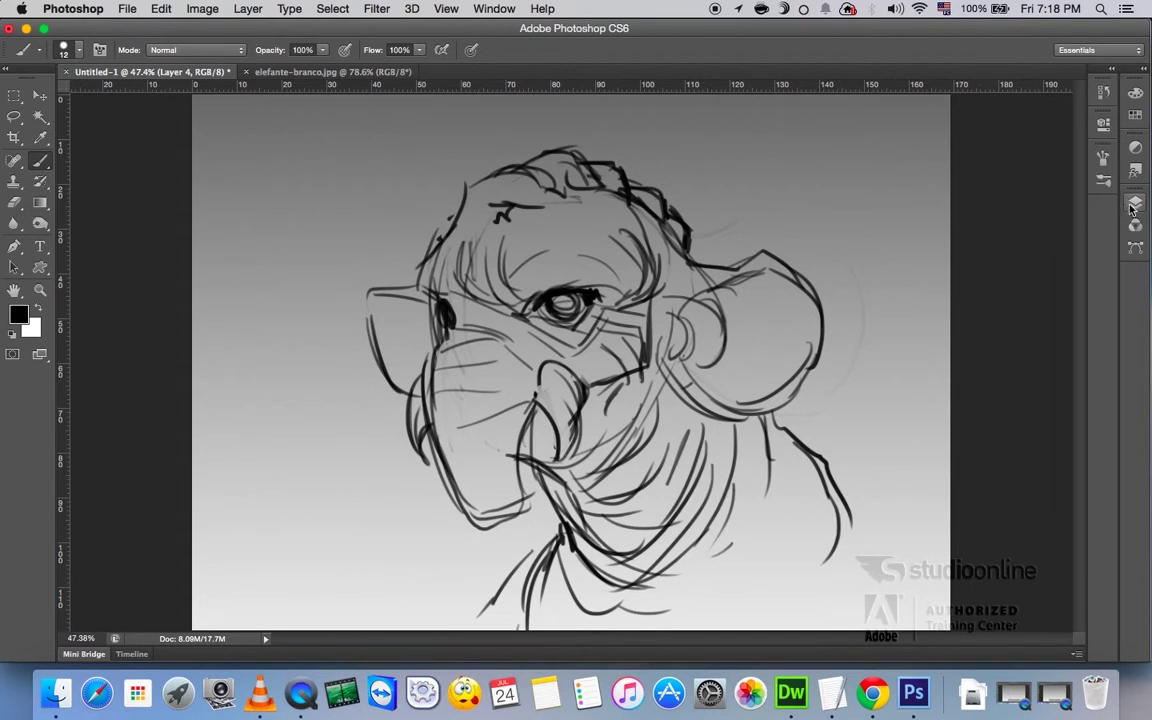
# - Add a new empty layer above the sketch and lower Layer 4's opacity to fade it
pyautogui.press('F7')
pyautogui.click(959, 281)
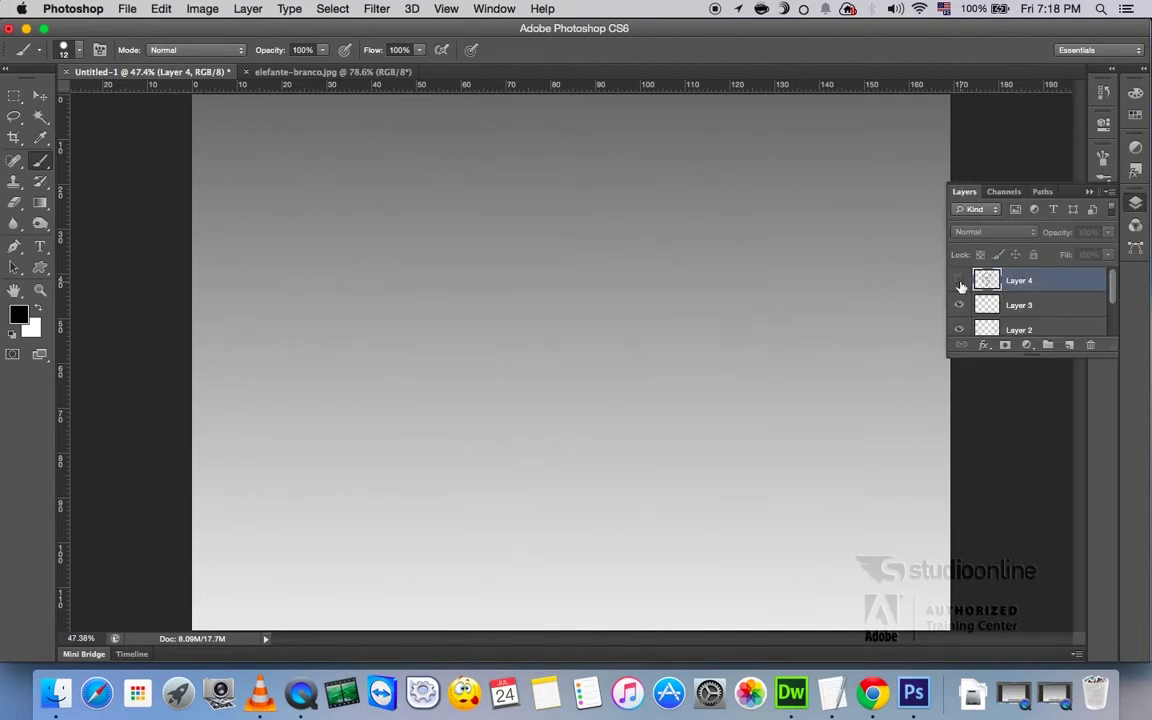
pyautogui.click(959, 281)
pyautogui.click(1070, 346)
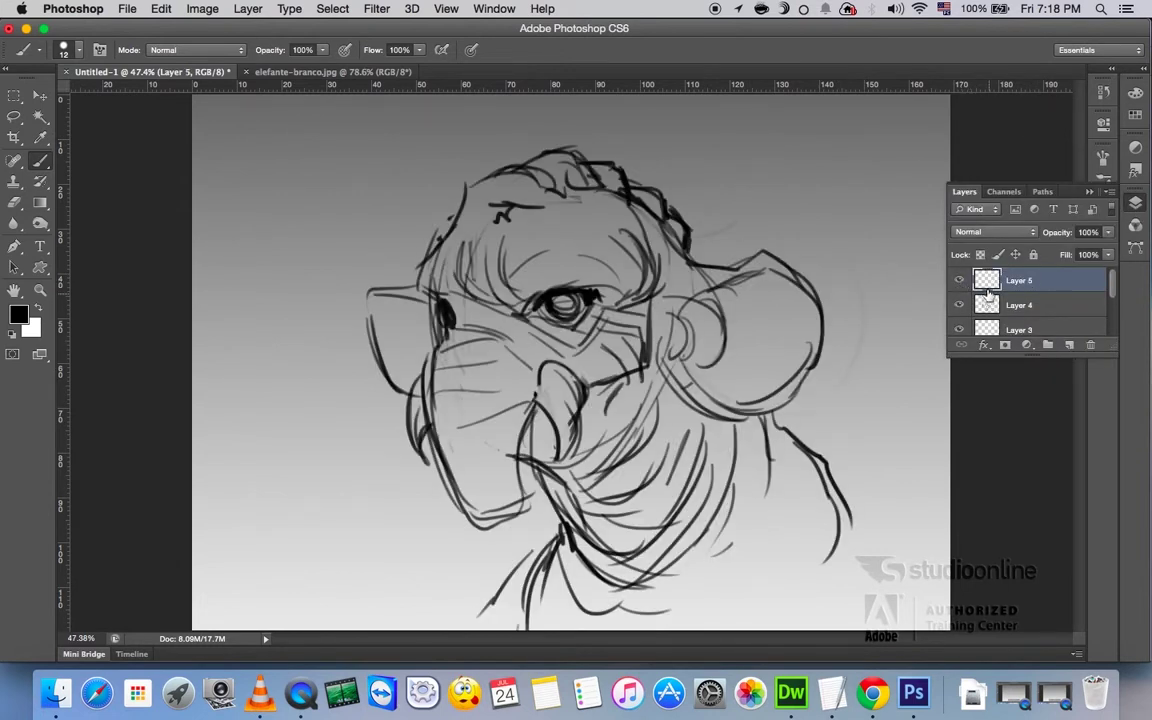
pyautogui.click(976, 305)
pyautogui.moveTo(1056, 240); pyautogui.dragTo(1001, 245)
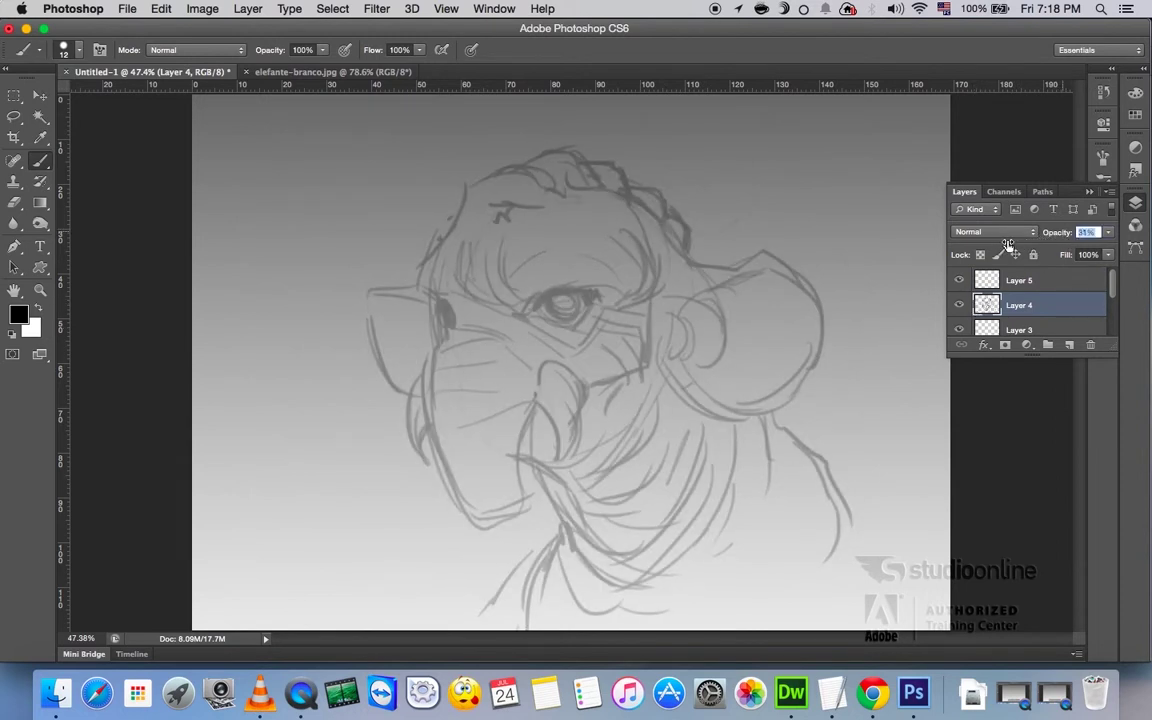
# - Make Layer 5 active and zoom in on the elephant's eye
pyautogui.hotkey('alt', ']')
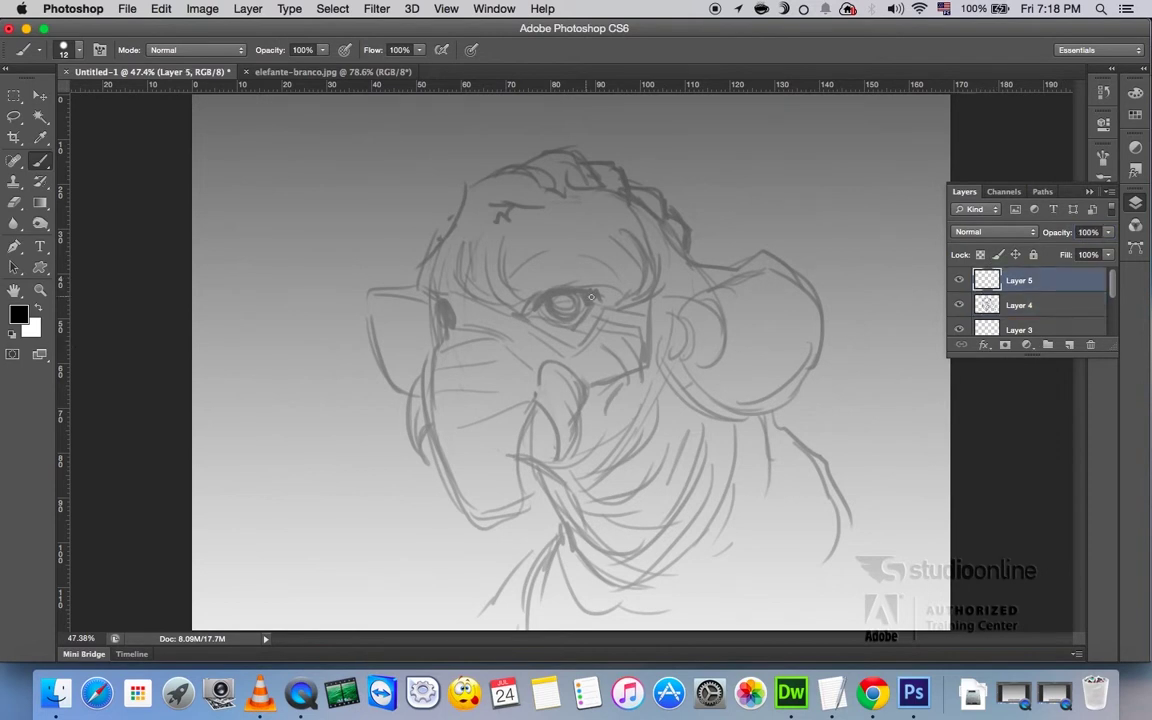
pyautogui.press('z')
pyautogui.moveTo(560, 302); pyautogui.dragTo(570, 310)
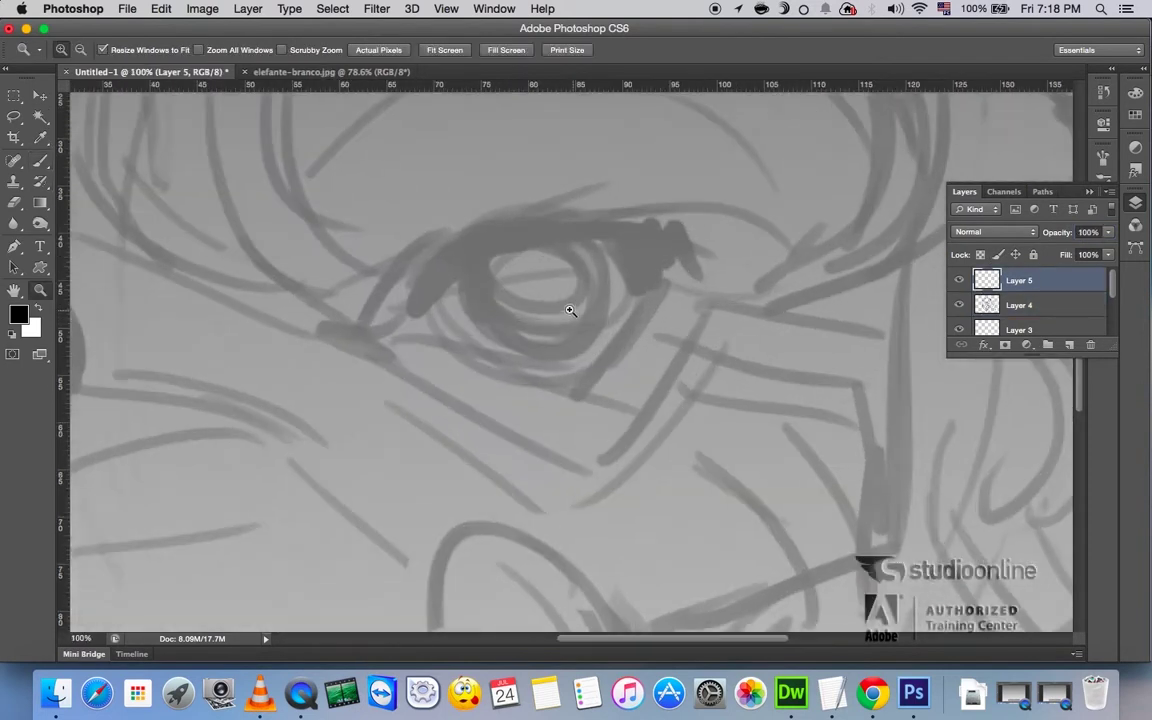
# - Zoom further into the eye and adjust the brush size and hardness
pyautogui.click(570, 310)
pyautogui.press('b')
pyautogui.rightClick(488, 280)
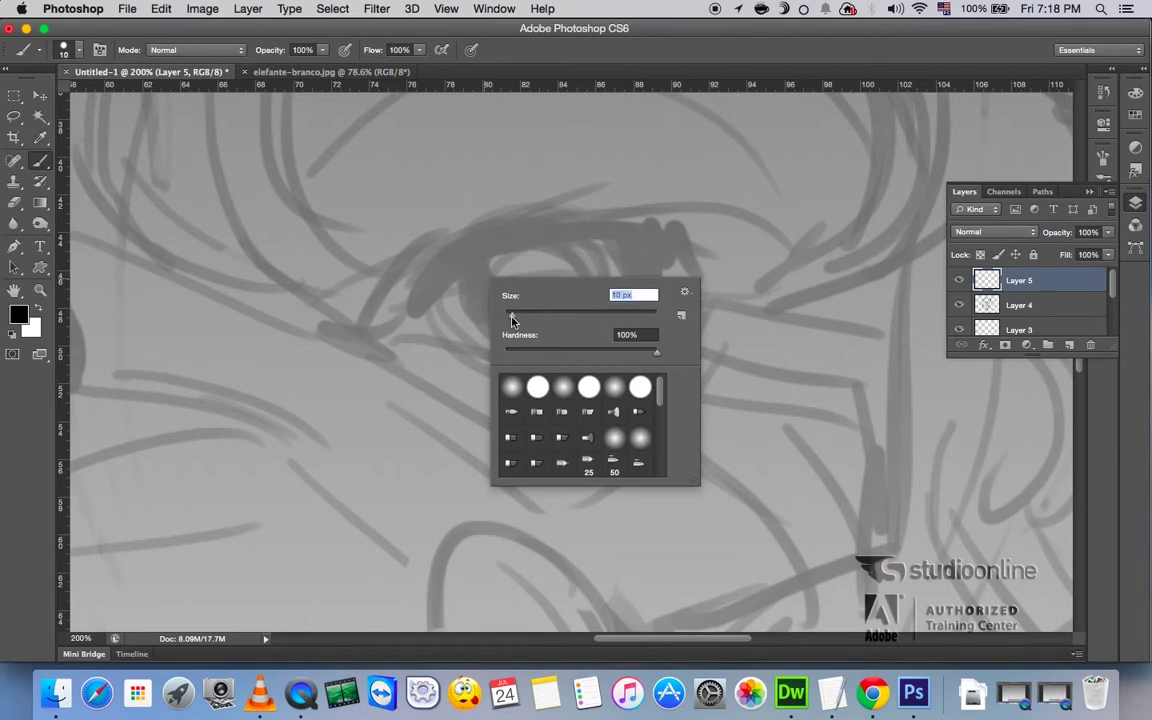
pyautogui.click(419, 309)
# - Ink the upper eyelid, iris, pupil and lower eyelid in dark lines
pyautogui.moveTo(419, 310)
pyautogui.mouseDown()
pyautogui.moveTo(620, 280)
pyautogui.moveTo(455, 345)
pyautogui.mouseUp()
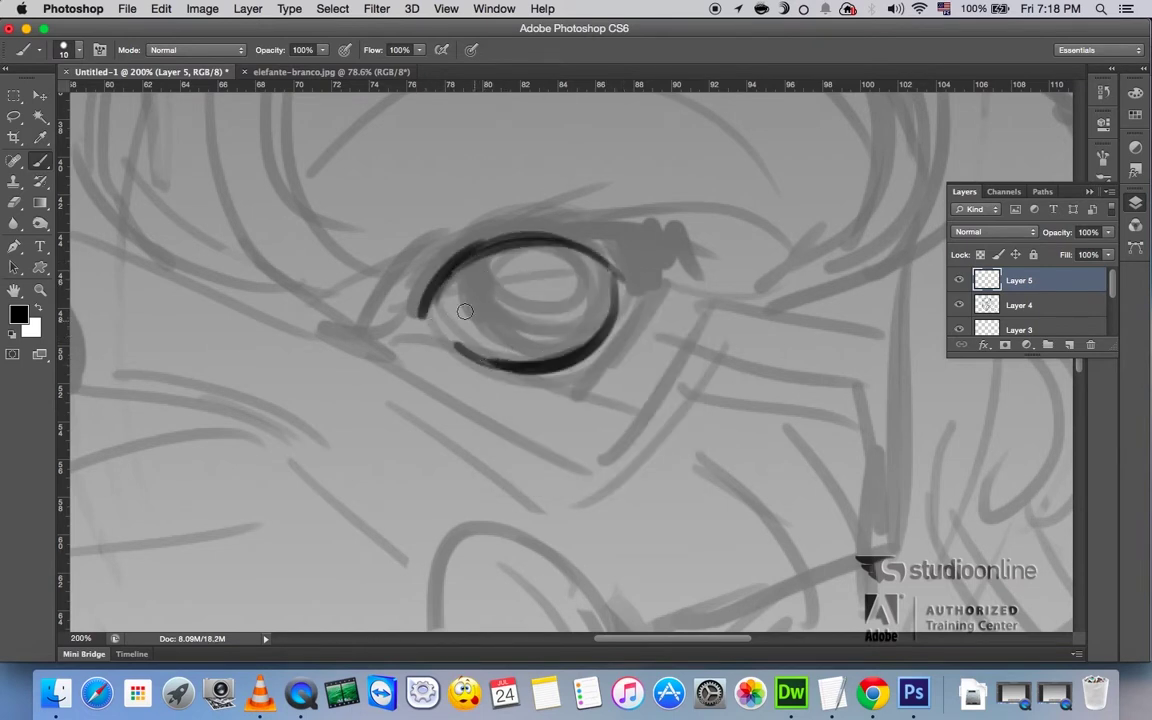
pyautogui.moveTo(515, 250); pyautogui.dragTo(532, 348)
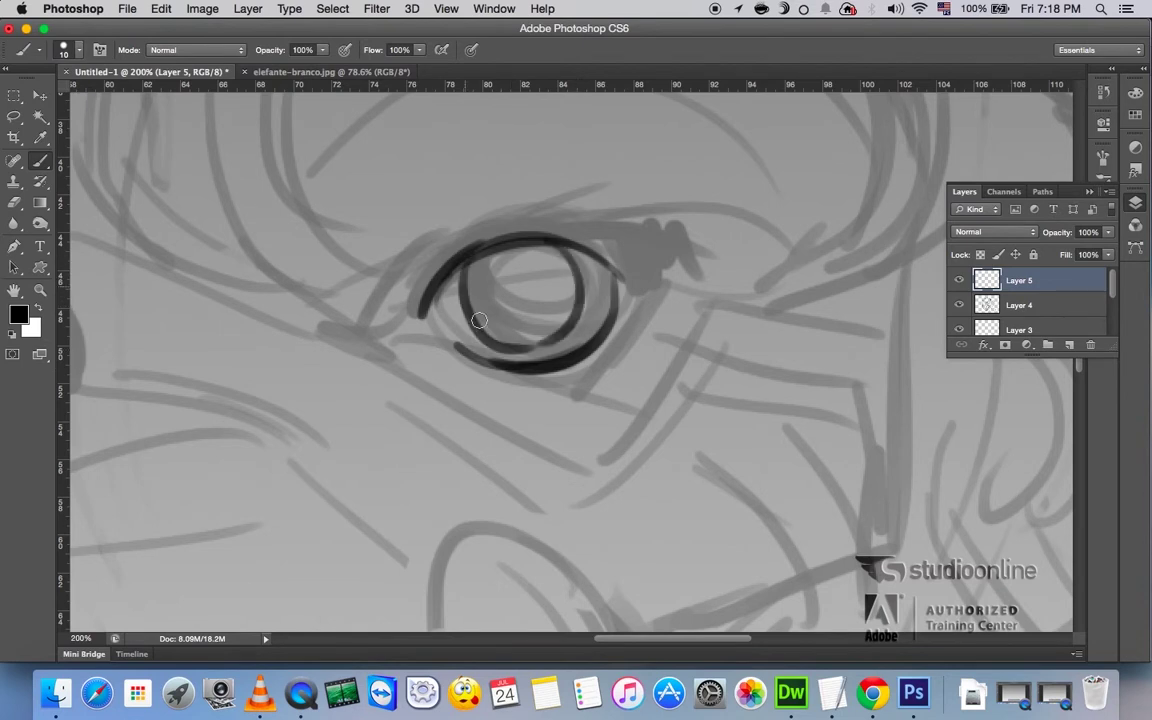
pyautogui.moveTo(549, 254); pyautogui.dragTo(557, 340)
pyautogui.moveTo(506, 275); pyautogui.dragTo(510, 274)
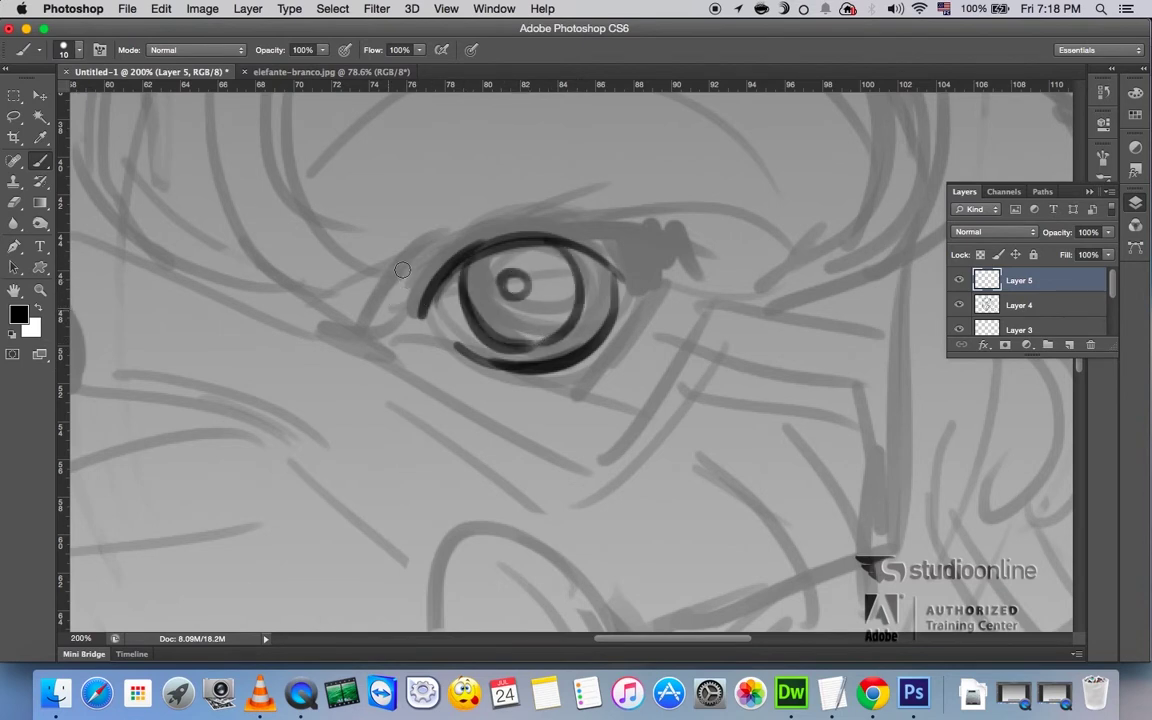
pyautogui.moveTo(380, 318); pyautogui.dragTo(465, 205)
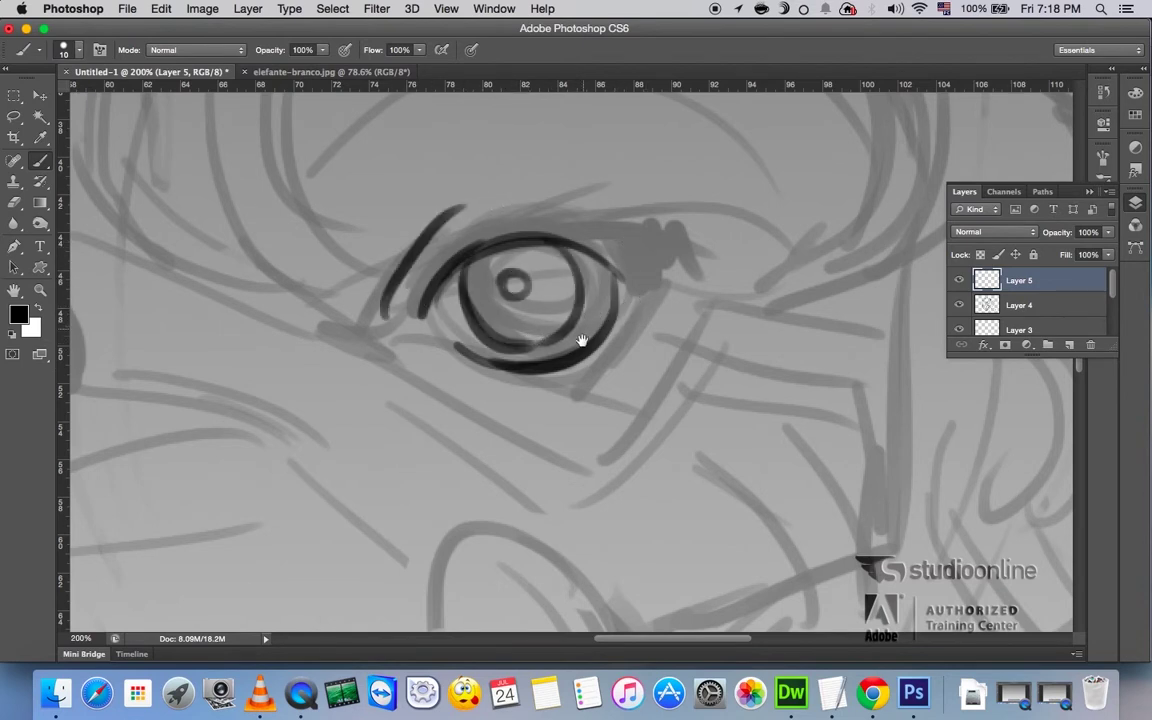
pyautogui.moveTo(524, 306); pyautogui.dragTo(616, 251)
pyautogui.moveTo(521, 310)
pyautogui.mouseDown()
pyautogui.moveTo(645, 347)
pyautogui.moveTo(718, 266)
pyautogui.mouseUp()
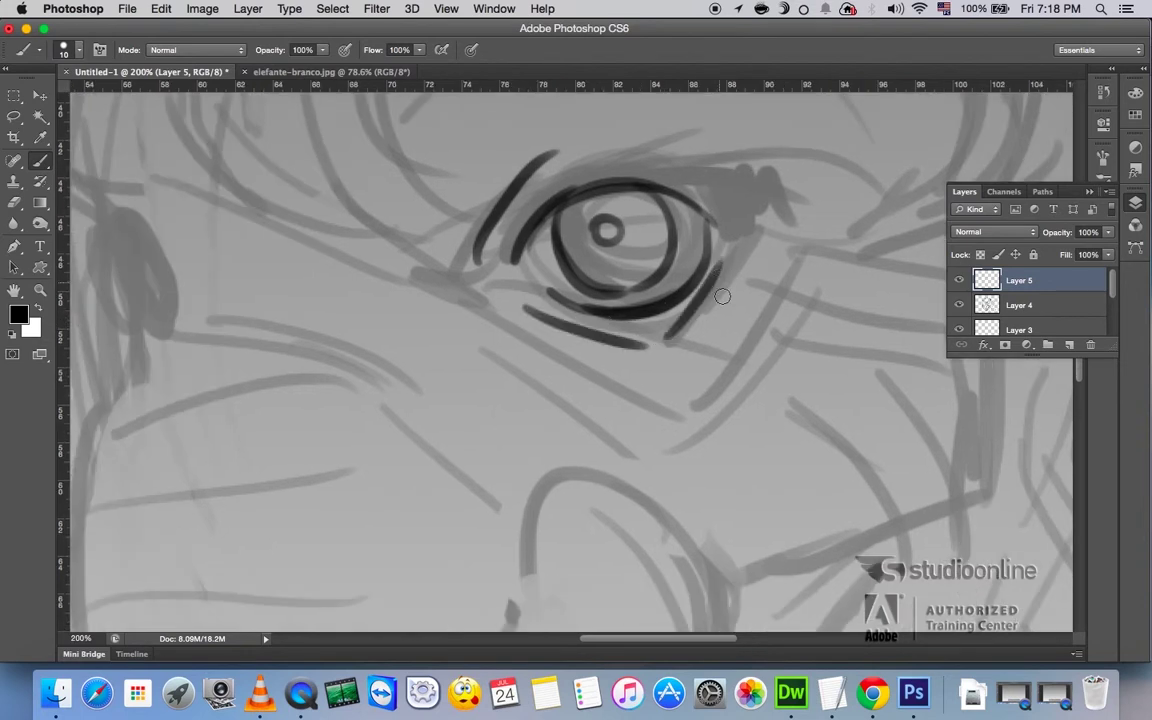
# - Zoom in to check the lower eyelid stroke, then zoom out to the whole face
pyautogui.press('z')
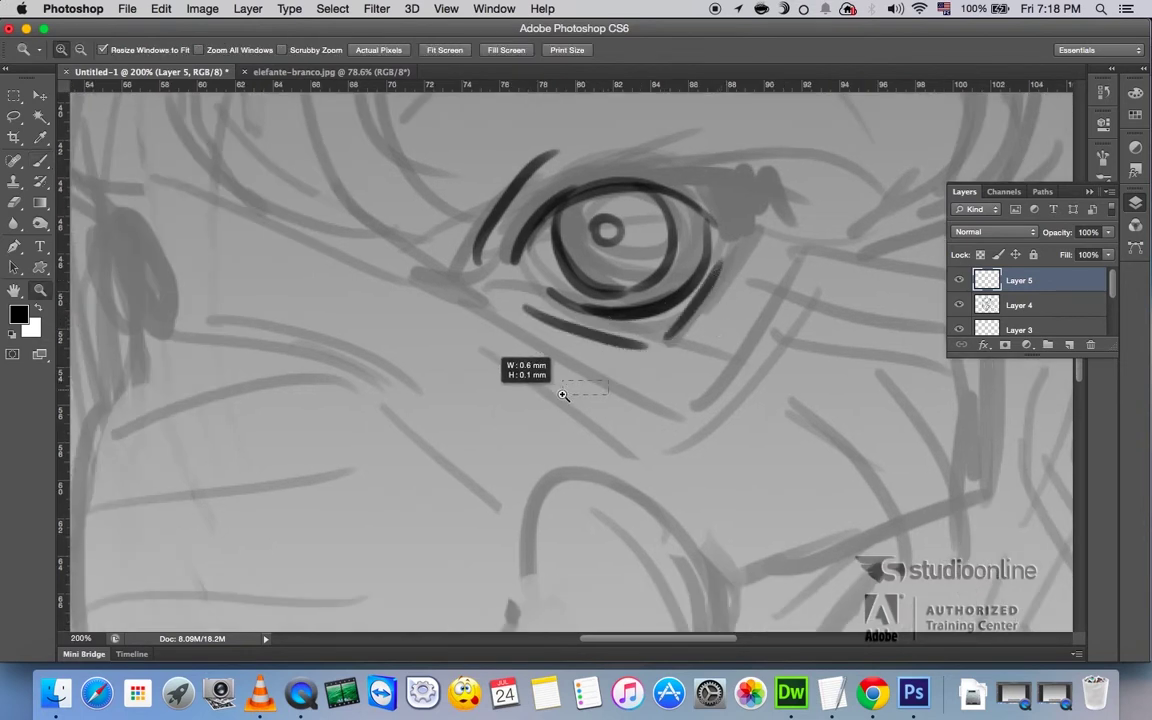
pyautogui.moveTo(607, 381); pyautogui.dragTo(563, 350)
pyautogui.keyDown('alt'); pyautogui.click(600, 370); pyautogui.keyUp('alt')
pyautogui.keyDown('alt'); pyautogui.click(601, 371); pyautogui.keyUp('alt')
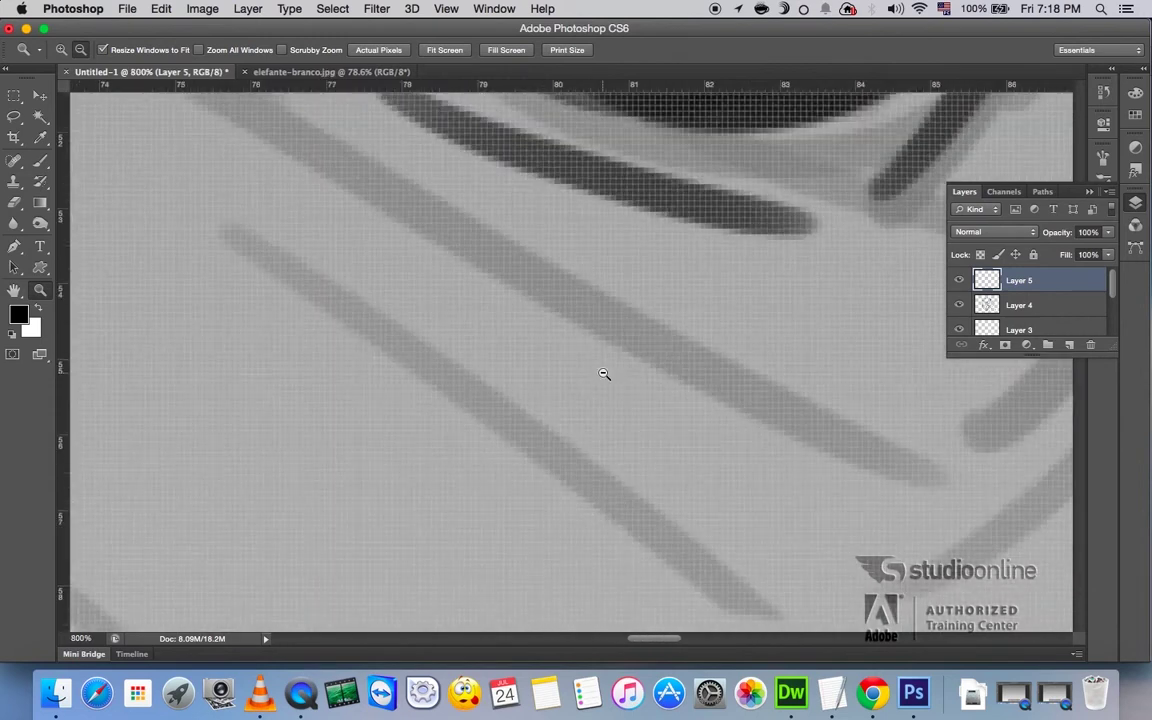
pyautogui.keyDown('alt'); pyautogui.click(602, 372); pyautogui.keyUp('alt')
pyautogui.keyDown('alt'); pyautogui.click(603, 373); pyautogui.keyUp('alt')
pyautogui.keyDown('alt'); pyautogui.click(603, 373); pyautogui.keyUp('alt')
pyautogui.keyDown('alt'); pyautogui.click(603, 373); pyautogui.keyUp('alt')
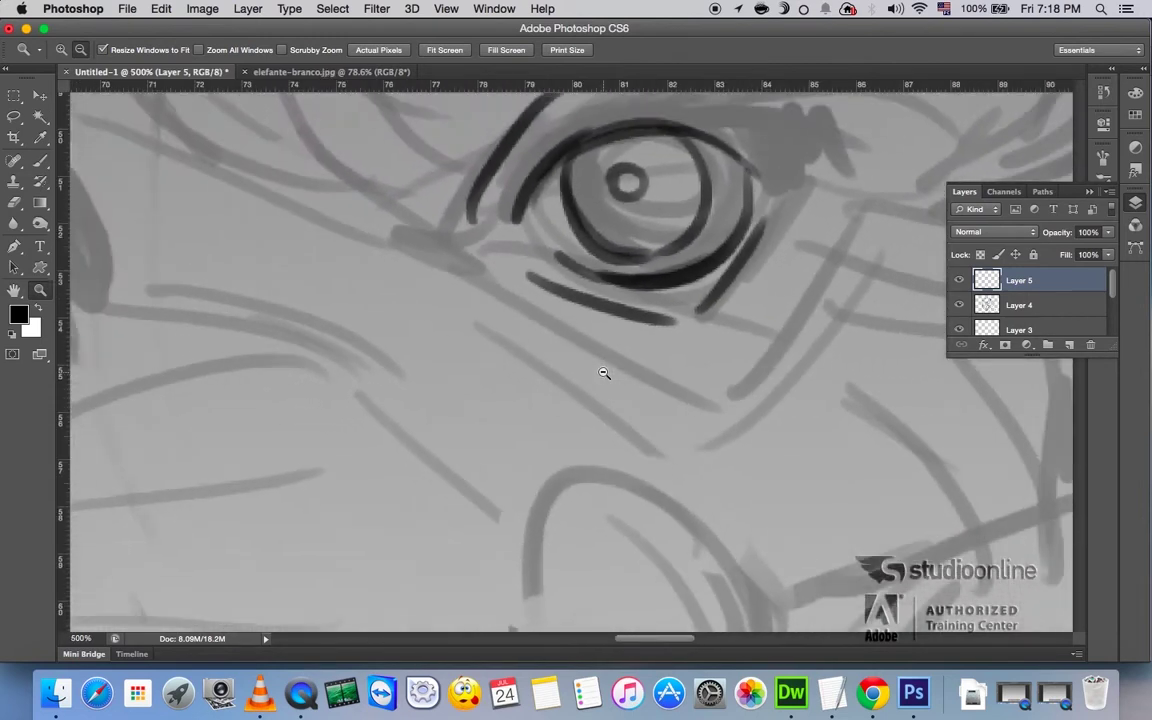
pyautogui.keyDown('alt'); pyautogui.click(603, 373); pyautogui.keyUp('alt')
pyautogui.keyDown('alt'); pyautogui.click(603, 373); pyautogui.keyUp('alt')
pyautogui.keyDown('alt'); pyautogui.click(600, 253); pyautogui.keyUp('alt')
# - Ink the far eye, a curved line down the face, and strokes near the mouth
pyautogui.press('b')
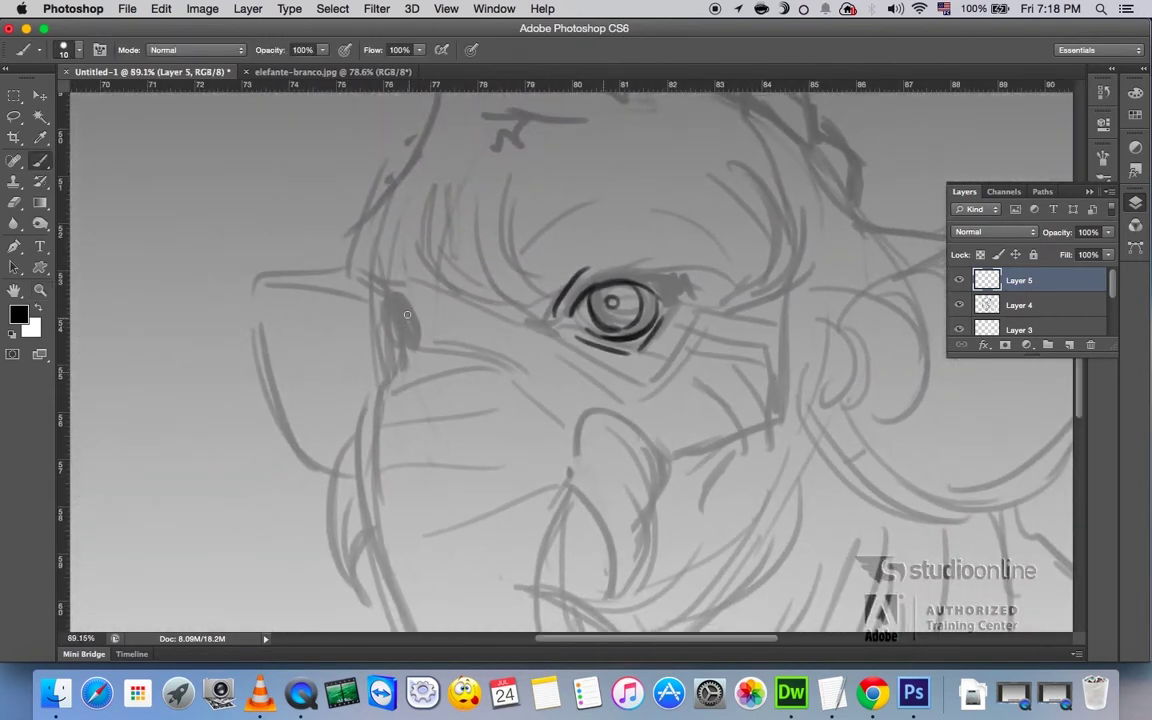
pyautogui.moveTo(380, 299)
pyautogui.mouseDown()
pyautogui.moveTo(414, 349)
pyautogui.moveTo(420, 309)
pyautogui.mouseUp()
pyautogui.scroll(-5, 609, 308)
pyautogui.hscroll(-4, 609, 308)
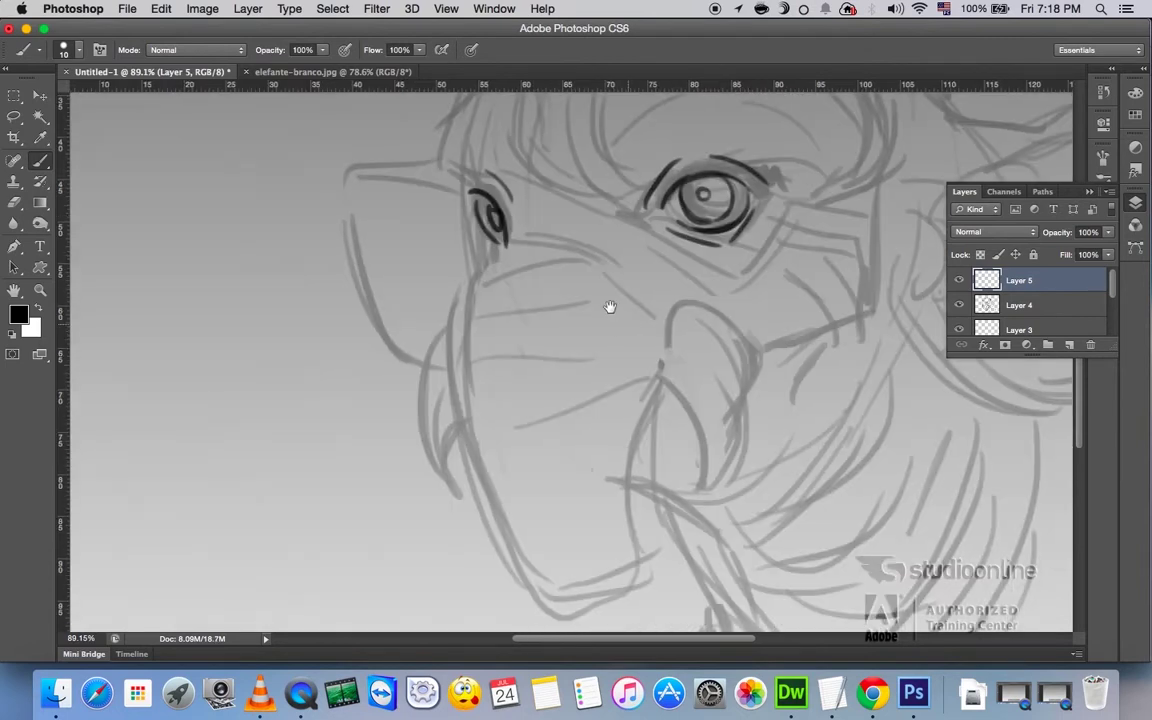
pyautogui.moveTo(494, 251); pyautogui.dragTo(461, 364)
pyautogui.moveTo(481, 321); pyautogui.dragTo(587, 314)
pyautogui.moveTo(547, 269); pyautogui.dragTo(617, 313)
# - Ink the trunk's long left edge and tip, a mouth line and a whisker
pyautogui.hscroll(4, 573, 401)
pyautogui.moveTo(571, 388)
pyautogui.mouseDown()
pyautogui.moveTo(541, 468)
pyautogui.moveTo(550, 573)
pyautogui.mouseUp()
pyautogui.scroll(-7, 429, 386)
pyautogui.scroll(-1, 374, 213)
pyautogui.moveTo(374, 213)
pyautogui.mouseDown()
pyautogui.moveTo(386, 336)
pyautogui.moveTo(420, 405)
pyautogui.mouseUp()
pyautogui.scroll(3, 458, 398)
pyautogui.moveTo(445, 490); pyautogui.dragTo(566, 484)
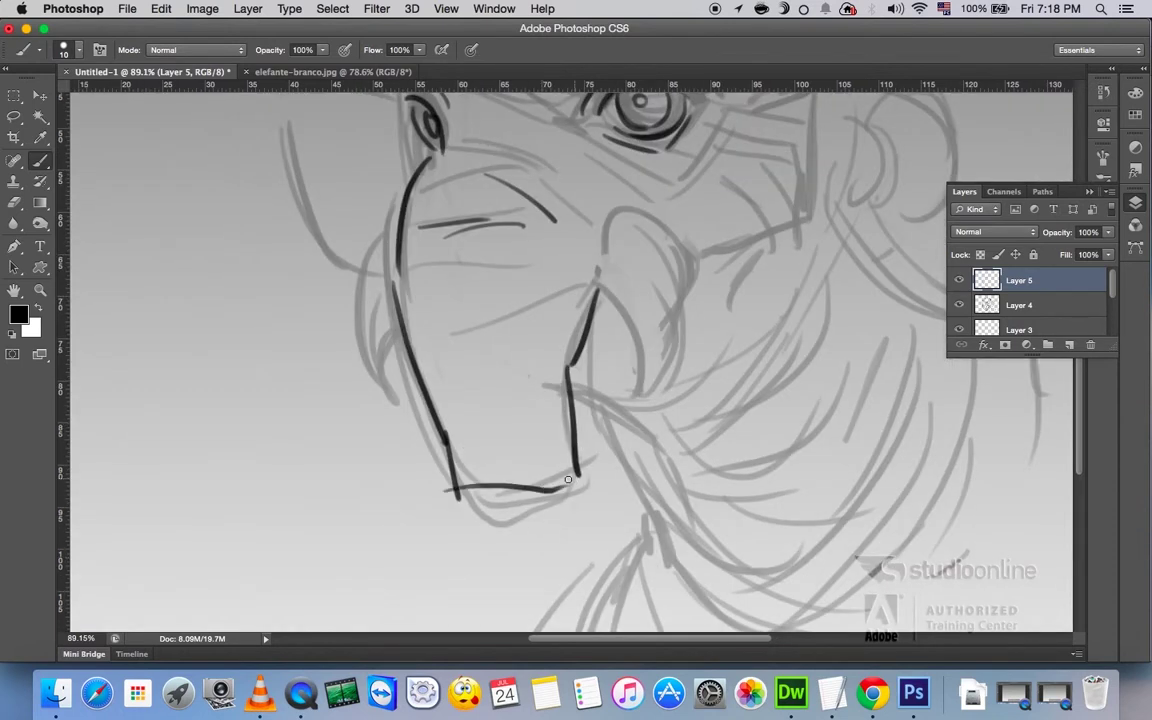
pyautogui.scroll(4, 589, 445)
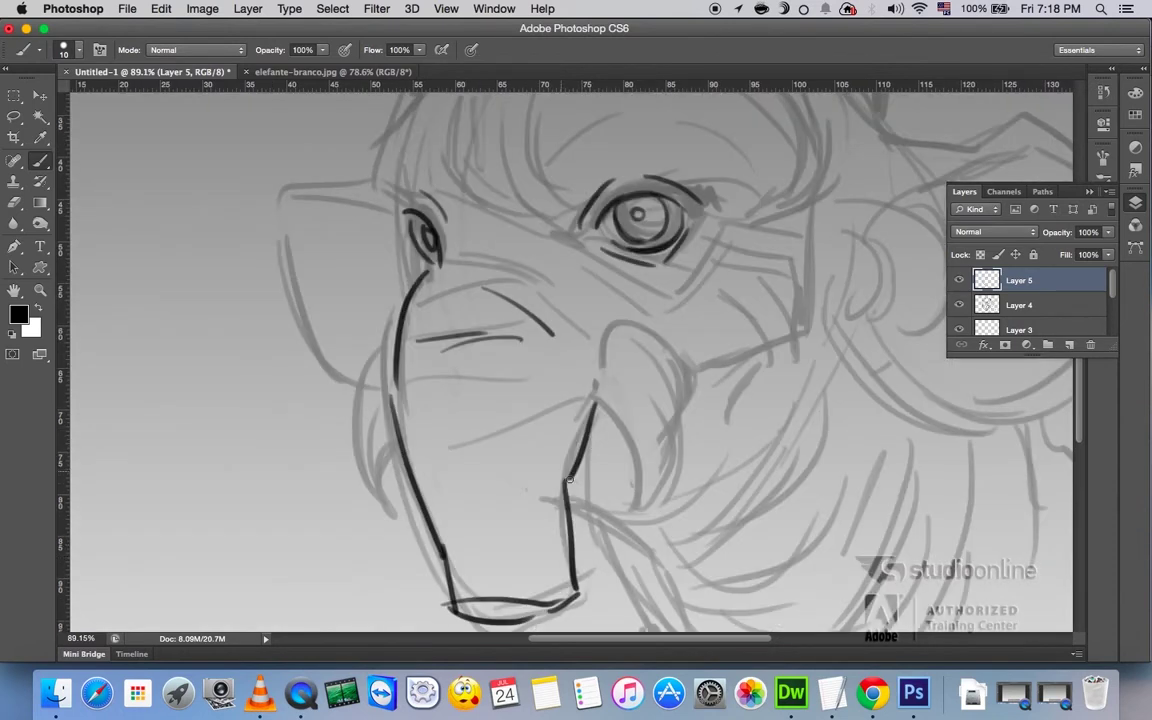
pyautogui.moveTo(472, 448); pyautogui.dragTo(565, 478)
pyautogui.moveTo(471, 423)
pyautogui.mouseDown()
pyautogui.moveTo(556, 411)
pyautogui.moveTo(688, 452)
pyautogui.mouseUp()
# - Add brow wrinkles around the eye and trace the upper-left head contour
pyautogui.scroll(5, 594, 398)
pyautogui.moveTo(741, 400); pyautogui.dragTo(690, 450)
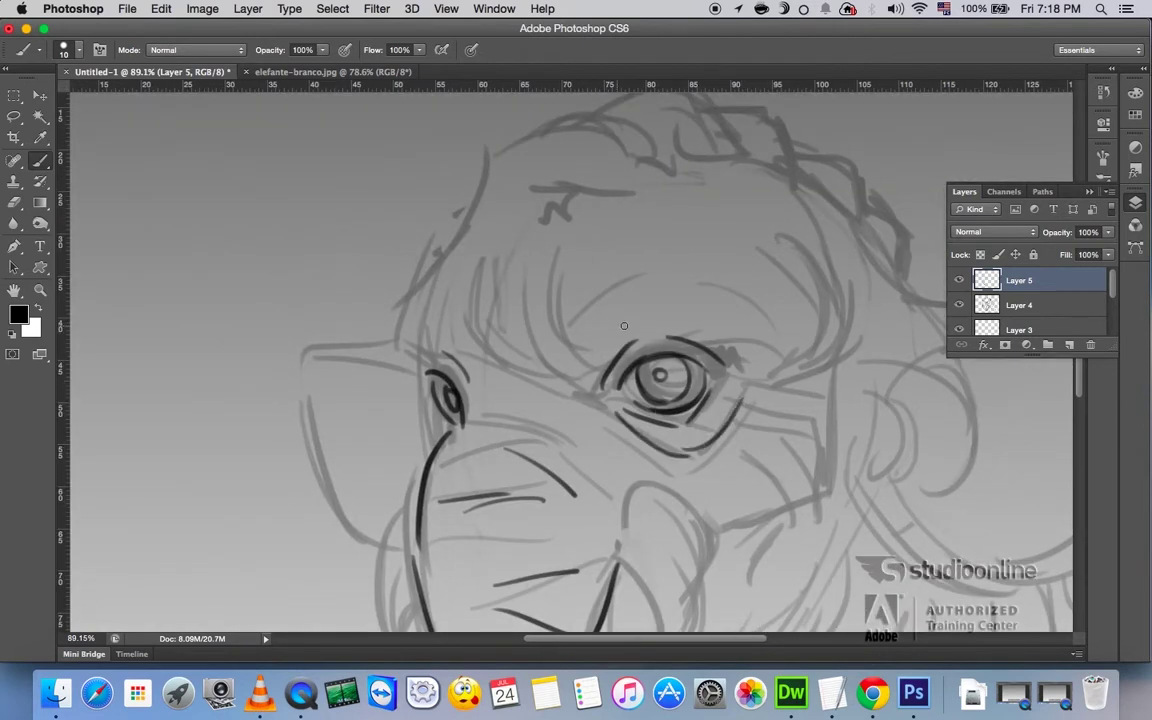
pyautogui.moveTo(617, 332); pyautogui.dragTo(582, 377)
pyautogui.moveTo(541, 287); pyautogui.dragTo(579, 378)
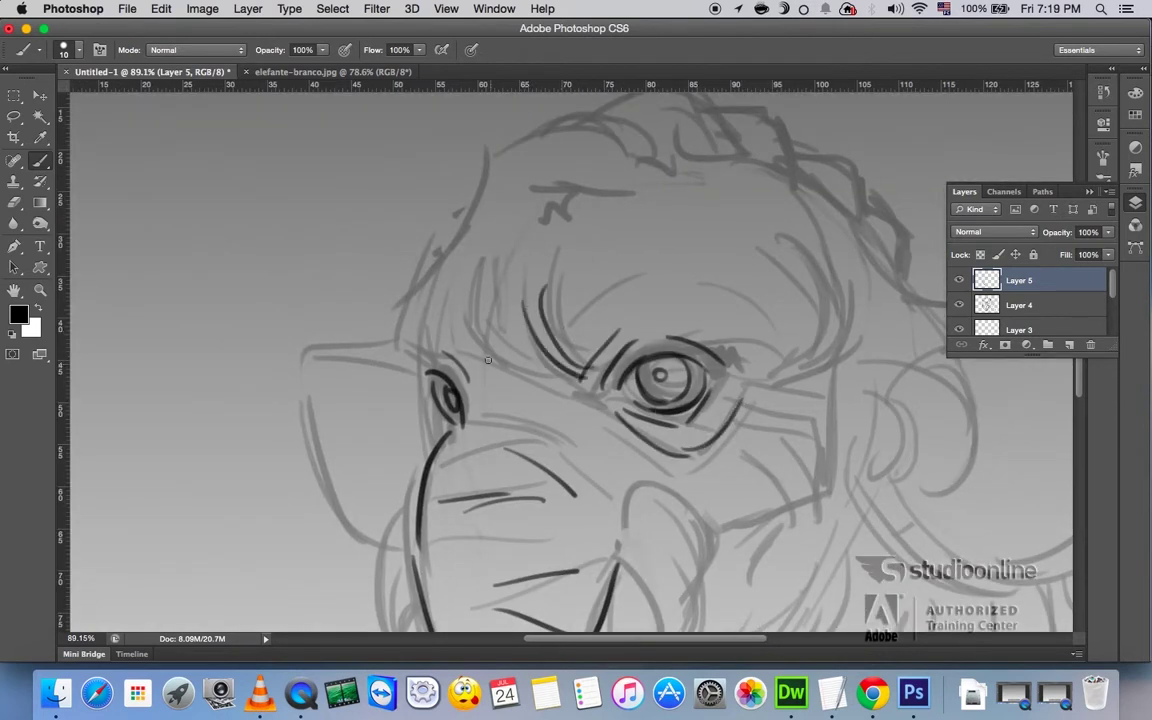
pyautogui.moveTo(478, 287)
pyautogui.mouseDown()
pyautogui.moveTo(483, 347)
pyautogui.moveTo(523, 367)
pyautogui.mouseUp()
pyautogui.moveTo(418, 297)
pyautogui.mouseDown()
pyautogui.moveTo(428, 352)
pyautogui.moveTo(390, 337)
pyautogui.mouseUp()
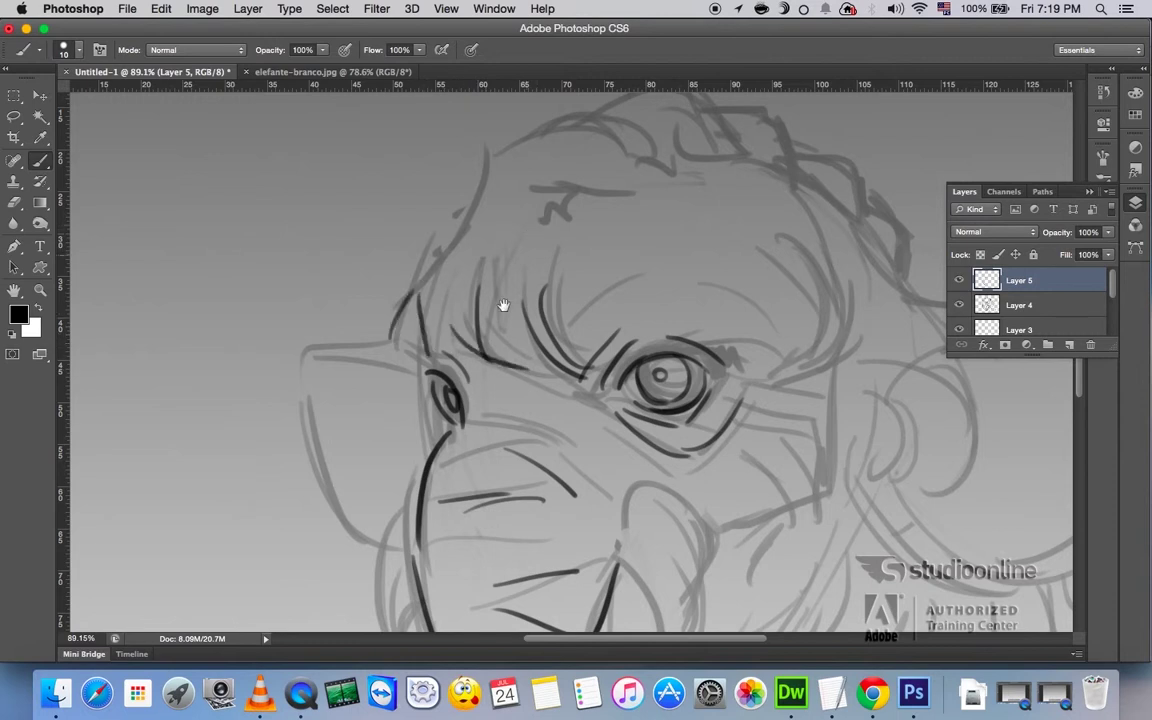
pyautogui.moveTo(503, 305); pyautogui.dragTo(465, 389)
pyautogui.moveTo(414, 298); pyautogui.dragTo(354, 420)
# - Ink the head's left, top and right outlines on Layer 5, panning up as needed
pyautogui.moveTo(455, 238)
pyautogui.mouseDown()
pyautogui.moveTo(418, 298)
pyautogui.moveTo(535, 213)
pyautogui.moveTo(603, 260)
pyautogui.mouseUp()
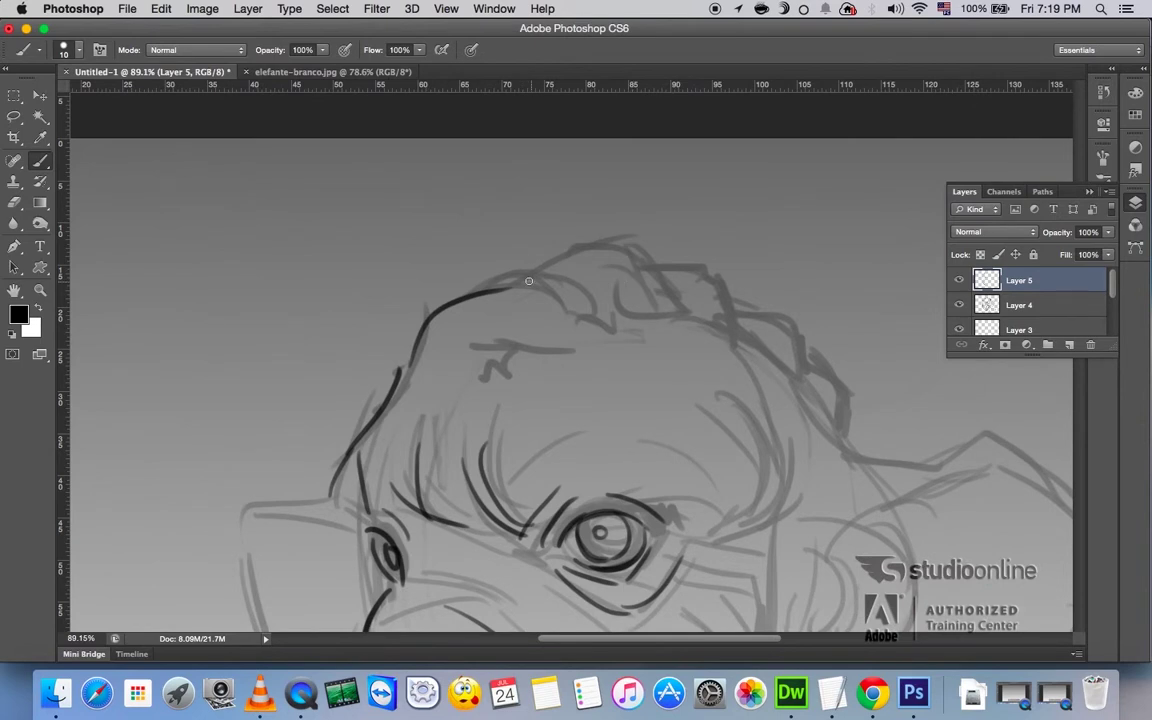
pyautogui.moveTo(716, 327); pyautogui.dragTo(563, 195)
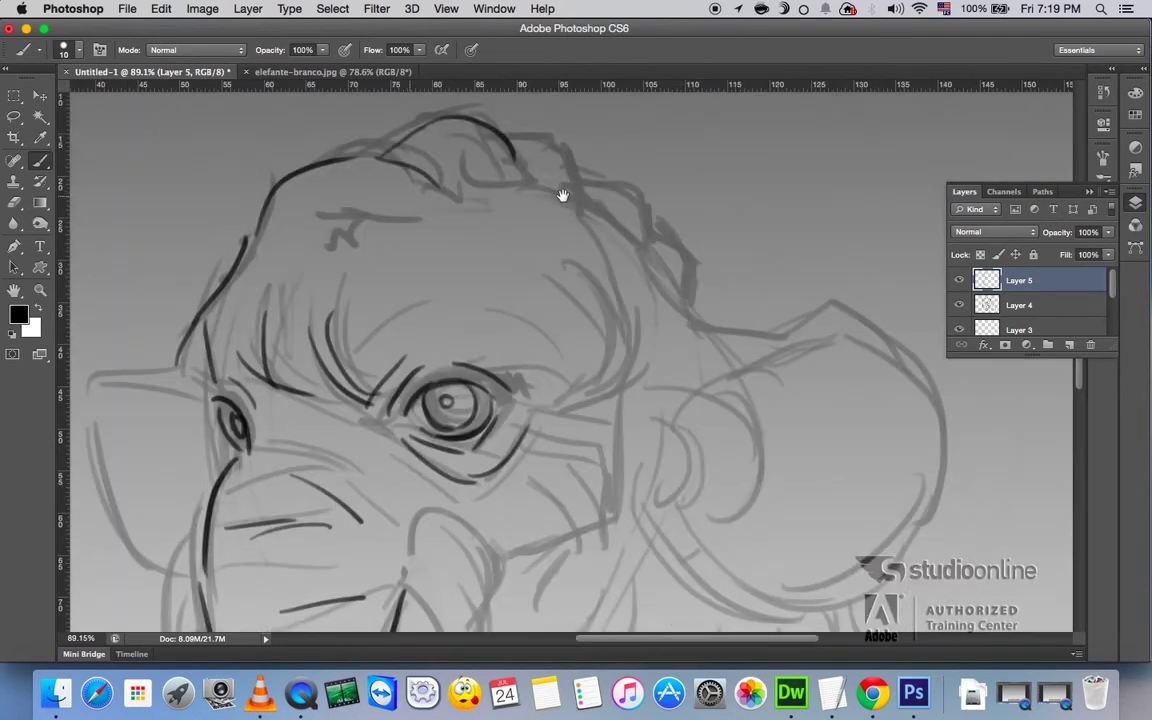
pyautogui.moveTo(513, 140)
pyautogui.mouseDown()
pyautogui.moveTo(590, 182)
pyautogui.moveTo(597, 218)
pyautogui.moveTo(656, 260)
pyautogui.mouseUp()
pyautogui.moveTo(655, 225); pyautogui.dragTo(700, 268)
pyautogui.moveTo(695, 316); pyautogui.dragTo(674, 232)
pyautogui.moveTo(678, 185)
pyautogui.mouseDown()
pyautogui.moveTo(672, 230)
pyautogui.moveTo(612, 300)
pyautogui.mouseUp()
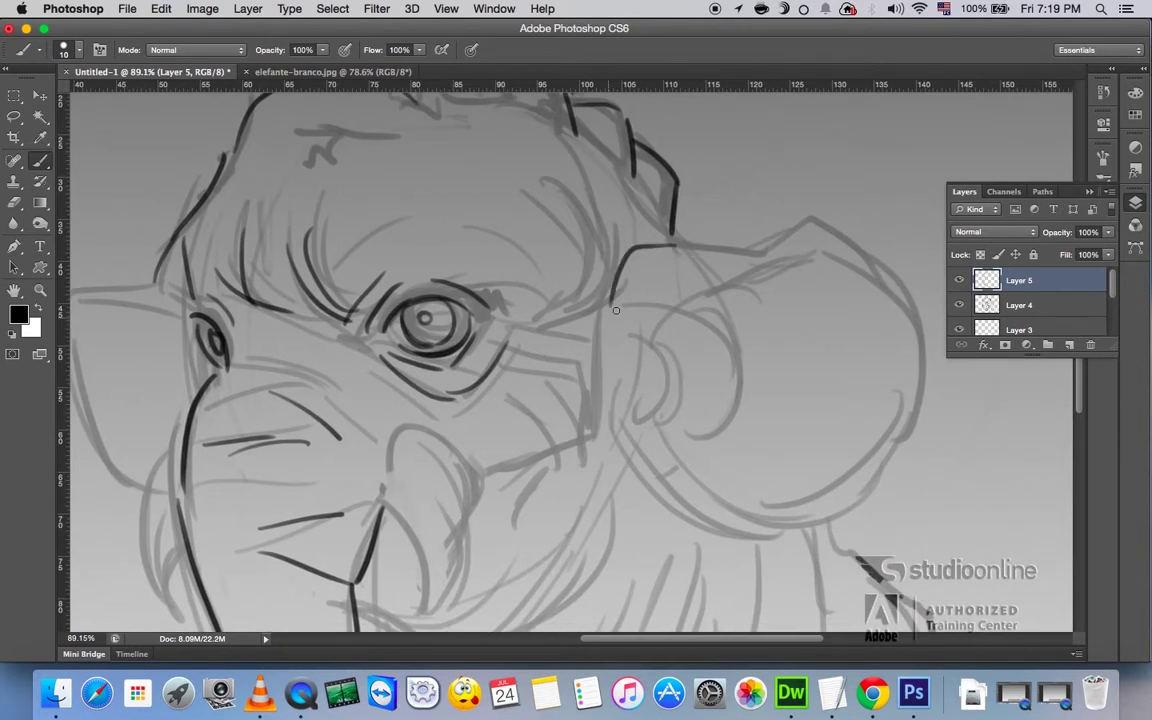
# - Ink a curve and line right of the eye plus the upper eyelid lines
pyautogui.moveTo(550, 196); pyautogui.dragTo(578, 292)
pyautogui.moveTo(512, 325); pyautogui.dragTo(572, 313)
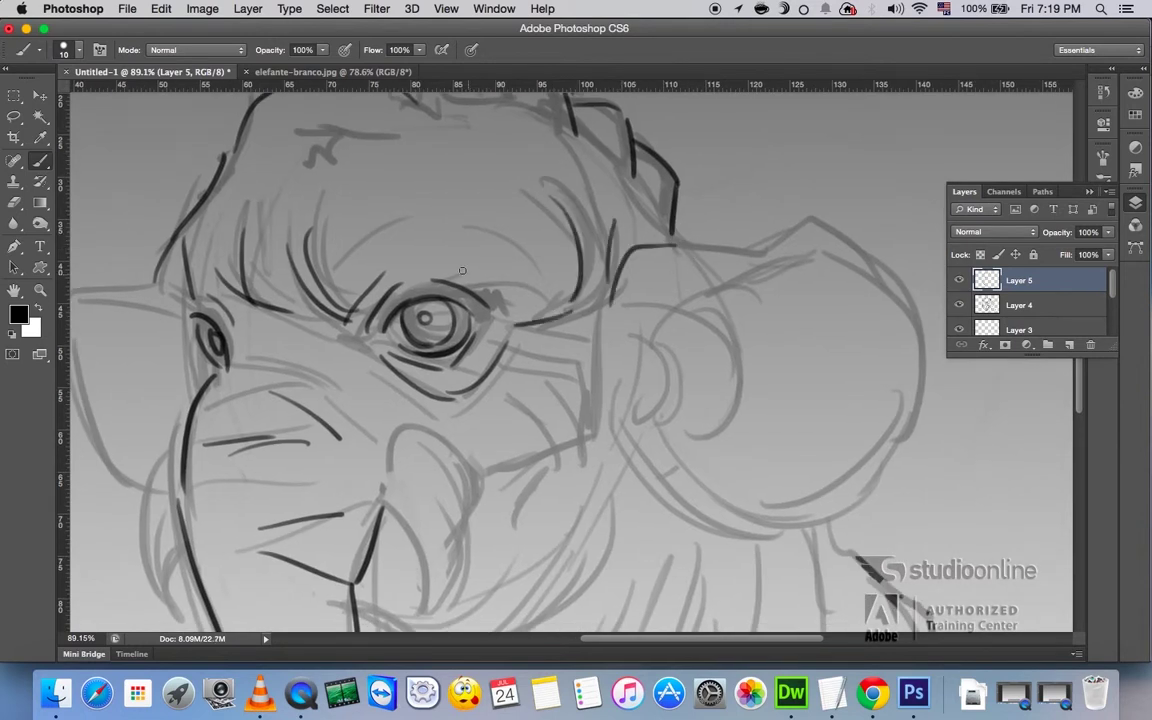
pyautogui.moveTo(389, 280); pyautogui.dragTo(462, 262)
pyautogui.moveTo(477, 261); pyautogui.dragTo(519, 309)
pyautogui.moveTo(482, 266); pyautogui.dragTo(490, 300)
# - Ink the left forehead edge and the trunk's left edge
pyautogui.moveTo(500, 373); pyautogui.dragTo(580, 295)
pyautogui.moveTo(242, 170); pyautogui.dragTo(254, 237)
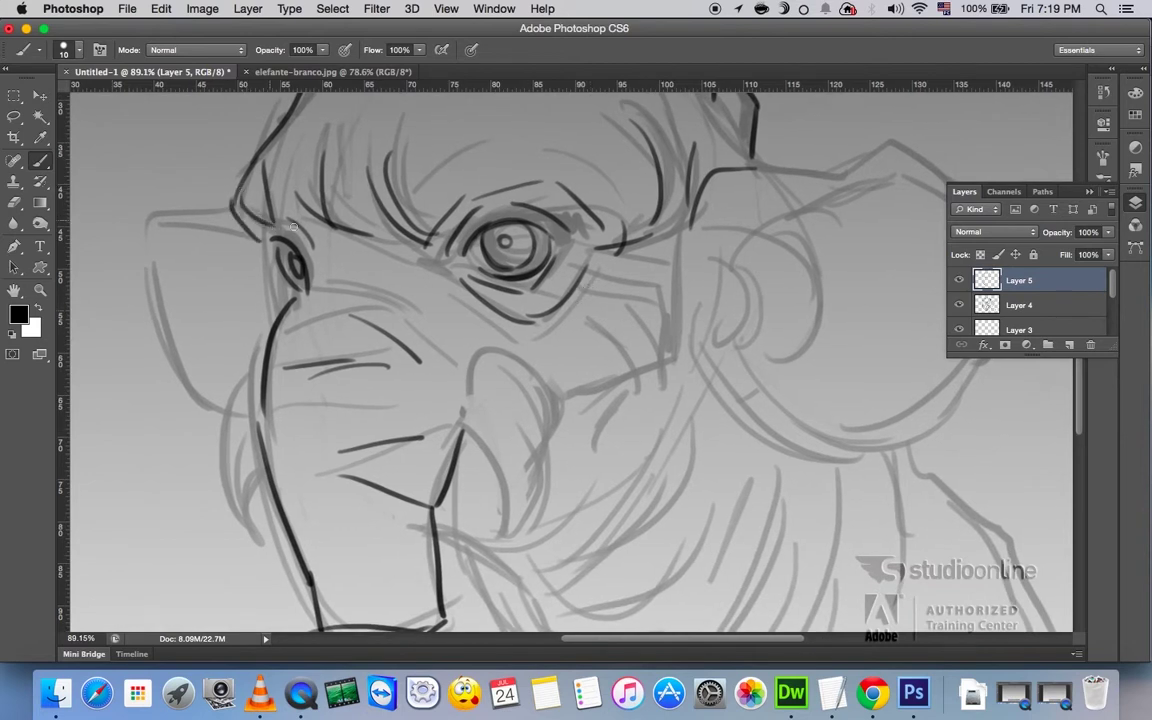
pyautogui.moveTo(440, 309); pyautogui.dragTo(508, 322)
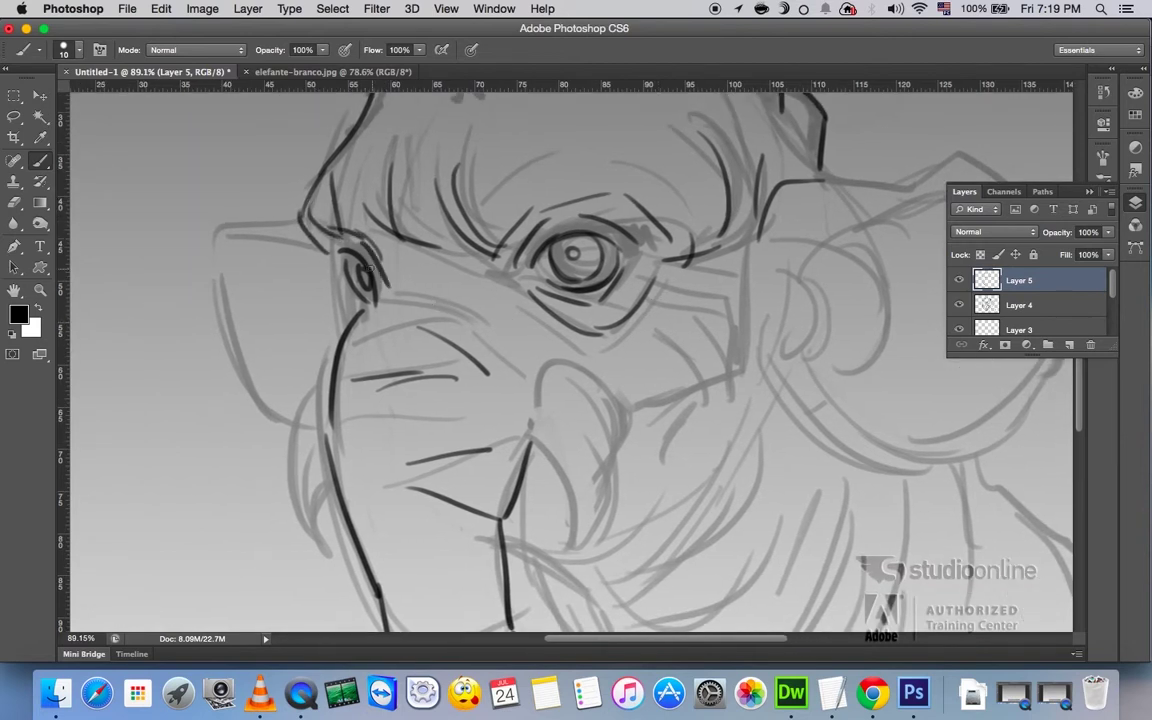
pyautogui.moveTo(328, 293); pyautogui.dragTo(333, 381)
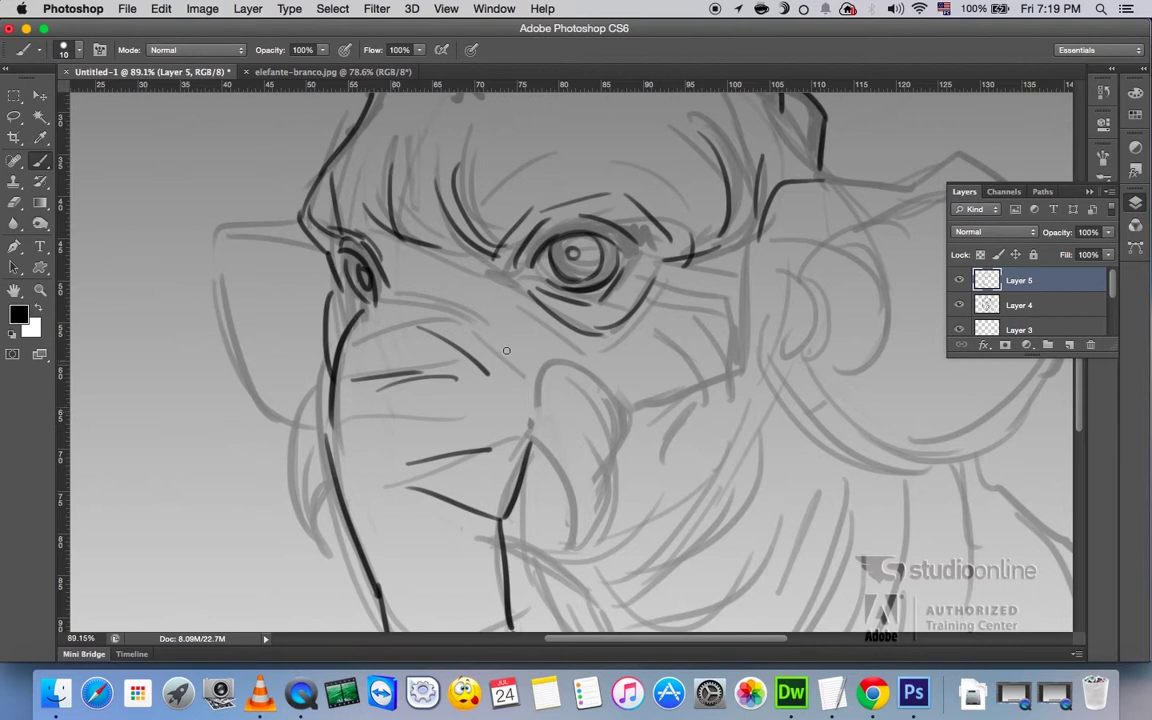
pyautogui.moveTo(620, 392); pyautogui.dragTo(547, 358)
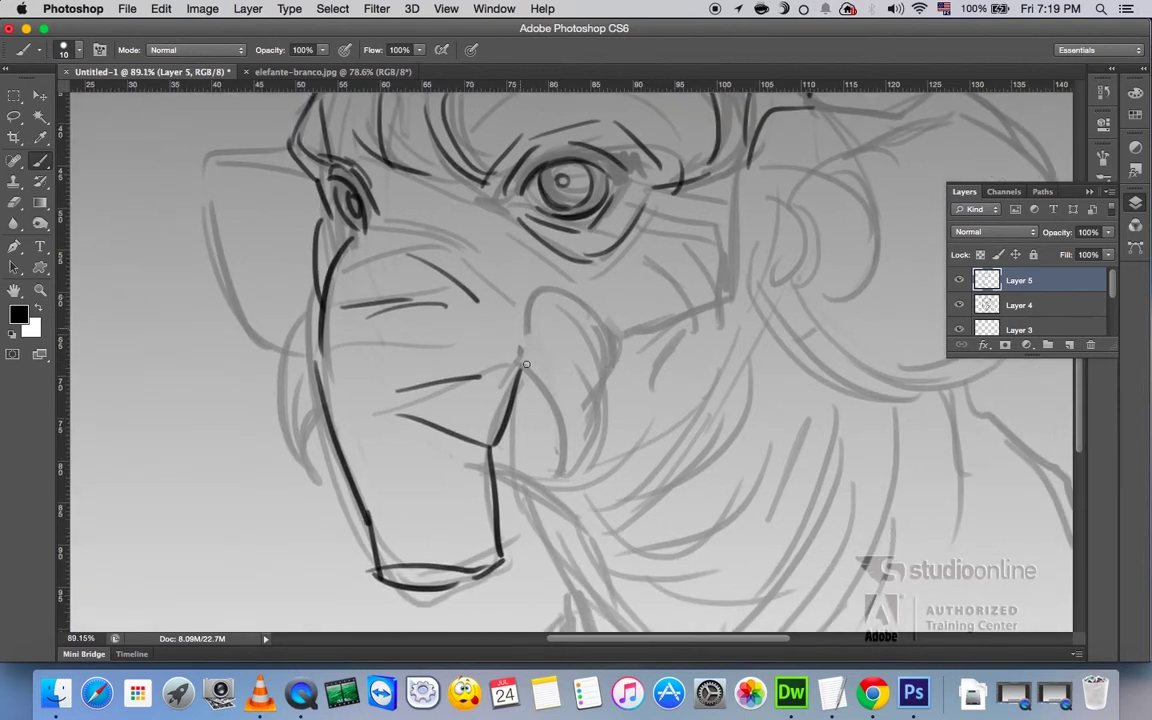
# - Ink the inner trunk line, nostril curve, tusk arch, cheek and a stroke under the eye
pyautogui.moveTo(523, 296); pyautogui.dragTo(572, 475)
pyautogui.moveTo(542, 340); pyautogui.dragTo(578, 458)
pyautogui.moveTo(603, 385); pyautogui.dragTo(578, 470)
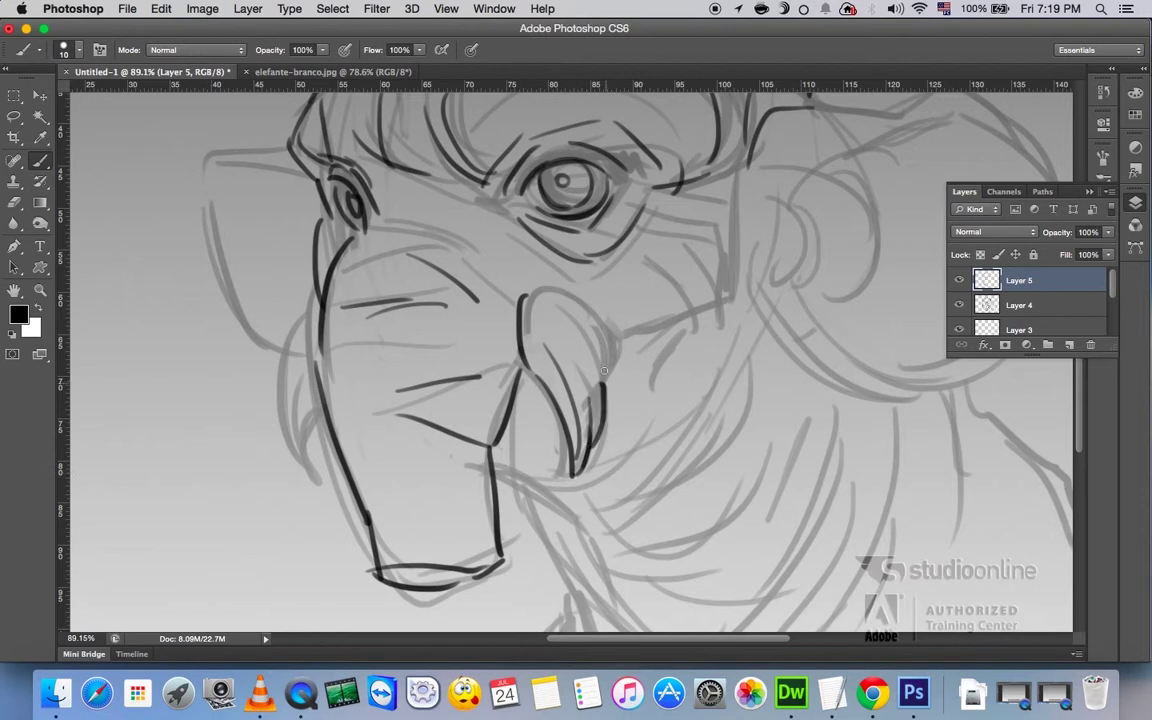
pyautogui.moveTo(593, 340); pyautogui.dragTo(603, 385)
pyautogui.moveTo(536, 343)
pyautogui.mouseDown()
pyautogui.moveTo(604, 370)
pyautogui.moveTo(618, 460)
pyautogui.mouseUp()
pyautogui.moveTo(620, 392); pyautogui.dragTo(684, 368)
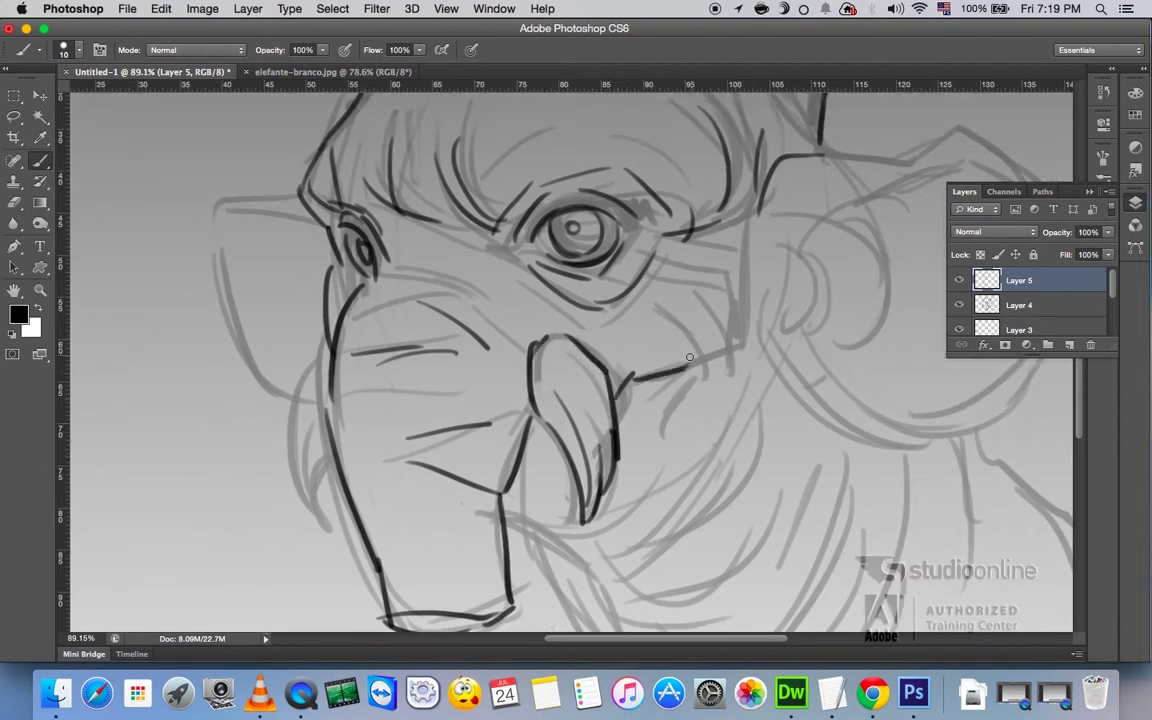
pyautogui.moveTo(660, 313); pyautogui.dragTo(688, 360)
pyautogui.moveTo(702, 276); pyautogui.dragTo(736, 341)
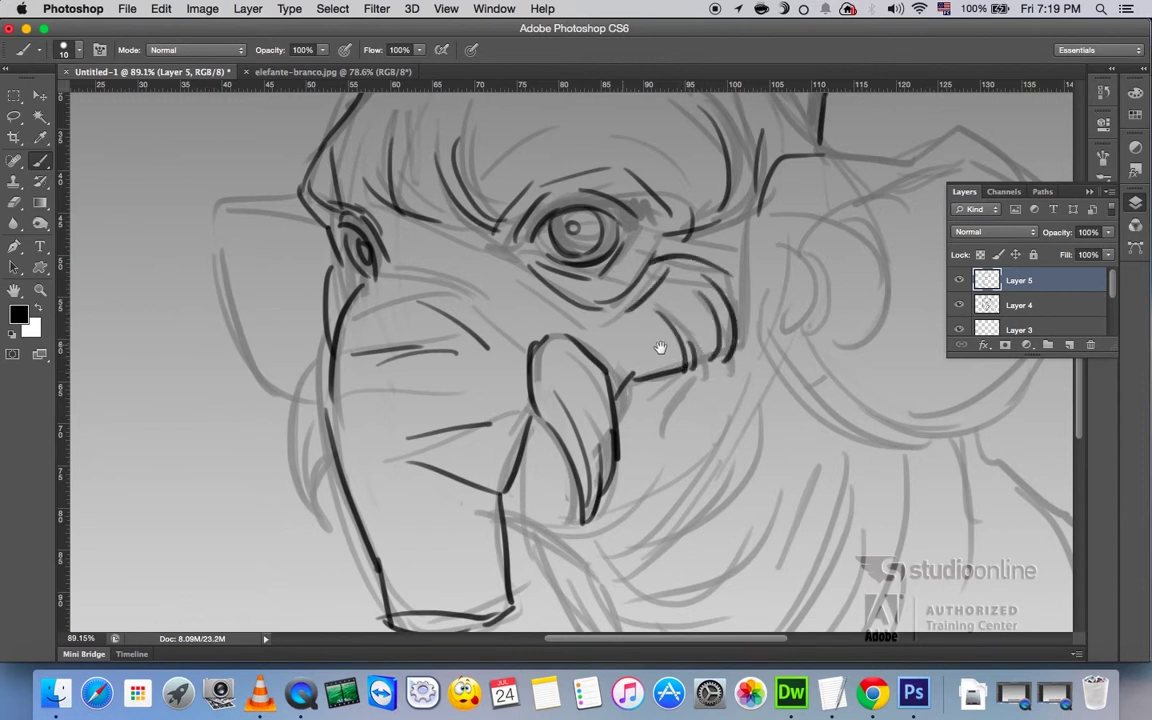
pyautogui.hscroll(-5, 662, 347)
pyautogui.moveTo(525, 272); pyautogui.dragTo(606, 269)
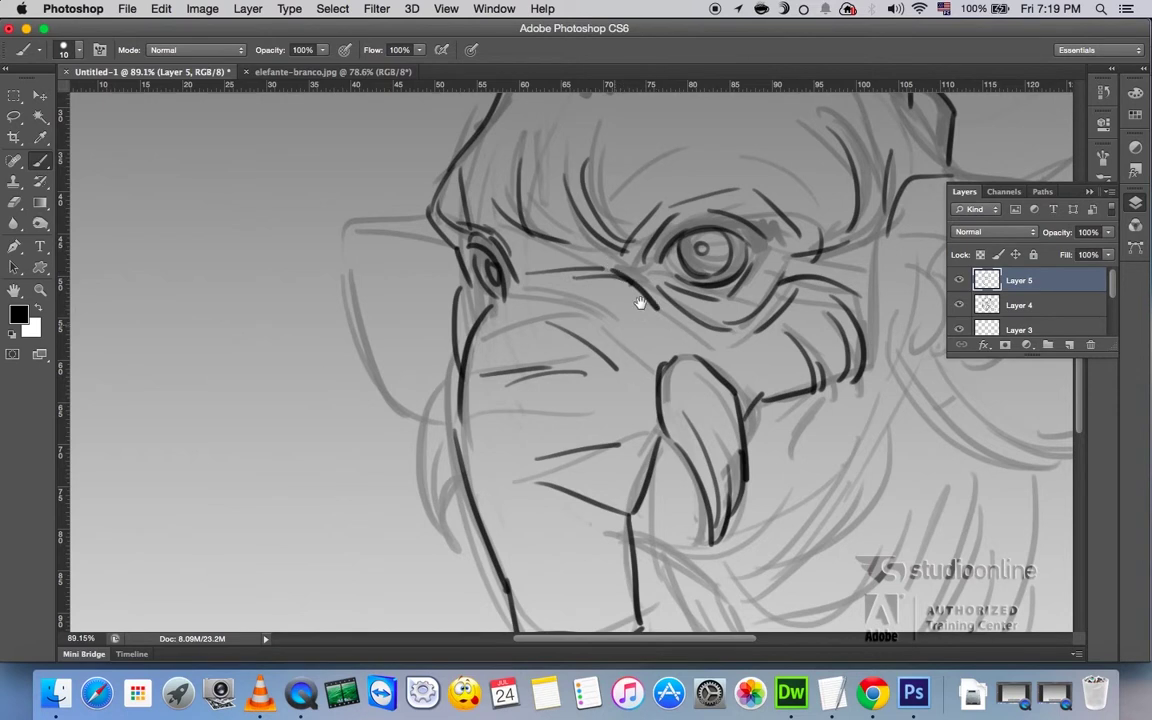
# - Move down to the lower trunk and ink dark hair strokes over the sketch
pyautogui.scroll(-5, 476, 321)
pyautogui.hscroll(-2, 476, 321)
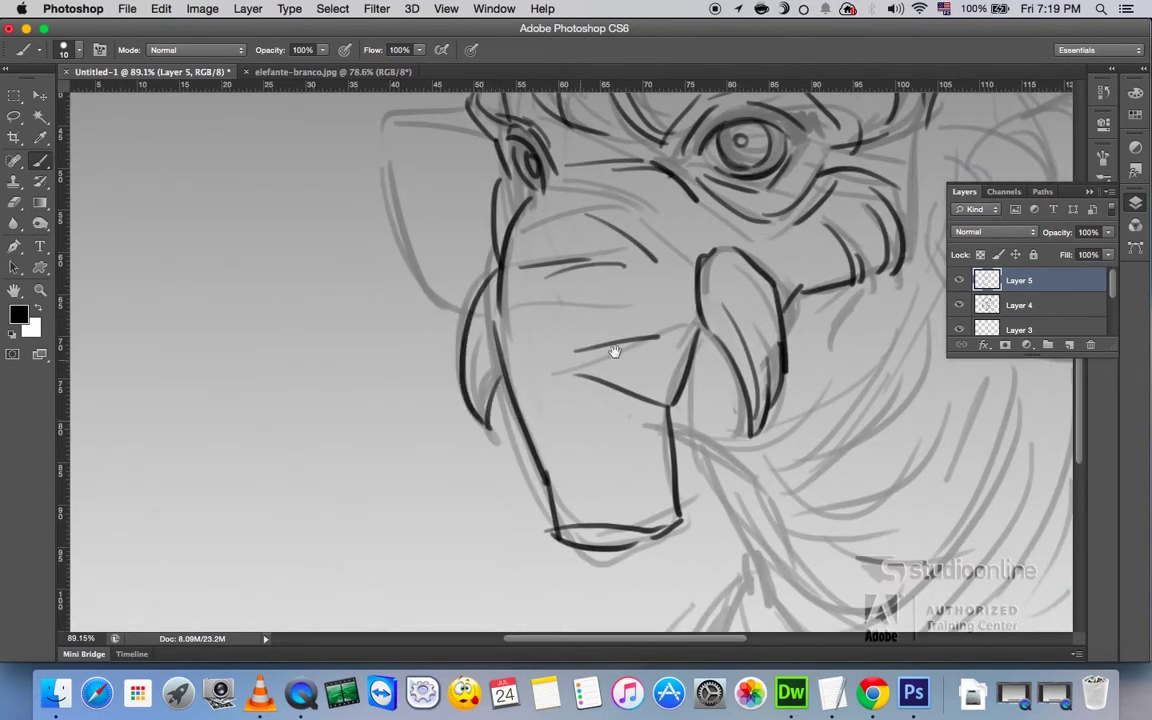
pyautogui.moveTo(617, 352); pyautogui.dragTo(445, 455)
pyautogui.scroll(-5, 547, 354)
pyautogui.hscroll(3, 547, 354)
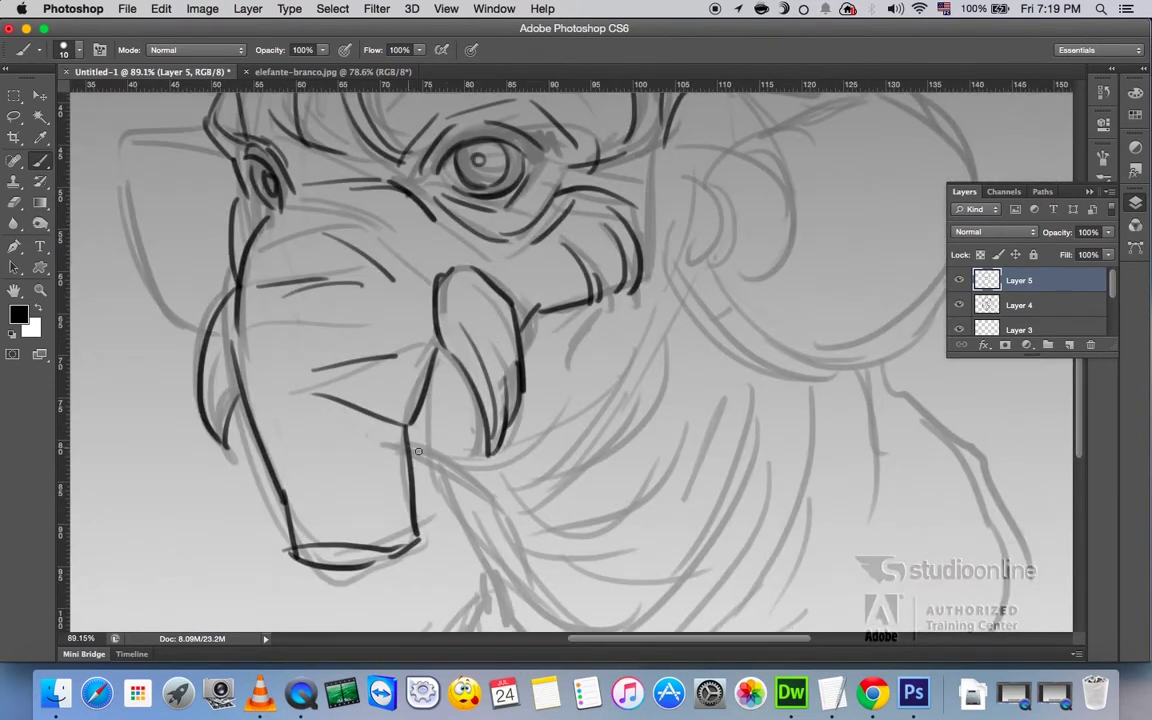
pyautogui.scroll(-3, 500, 420)
pyautogui.moveTo(425, 368); pyautogui.dragTo(565, 522)
pyautogui.scroll(-5, 500, 350)
pyautogui.moveTo(495, 364); pyautogui.dragTo(615, 444)
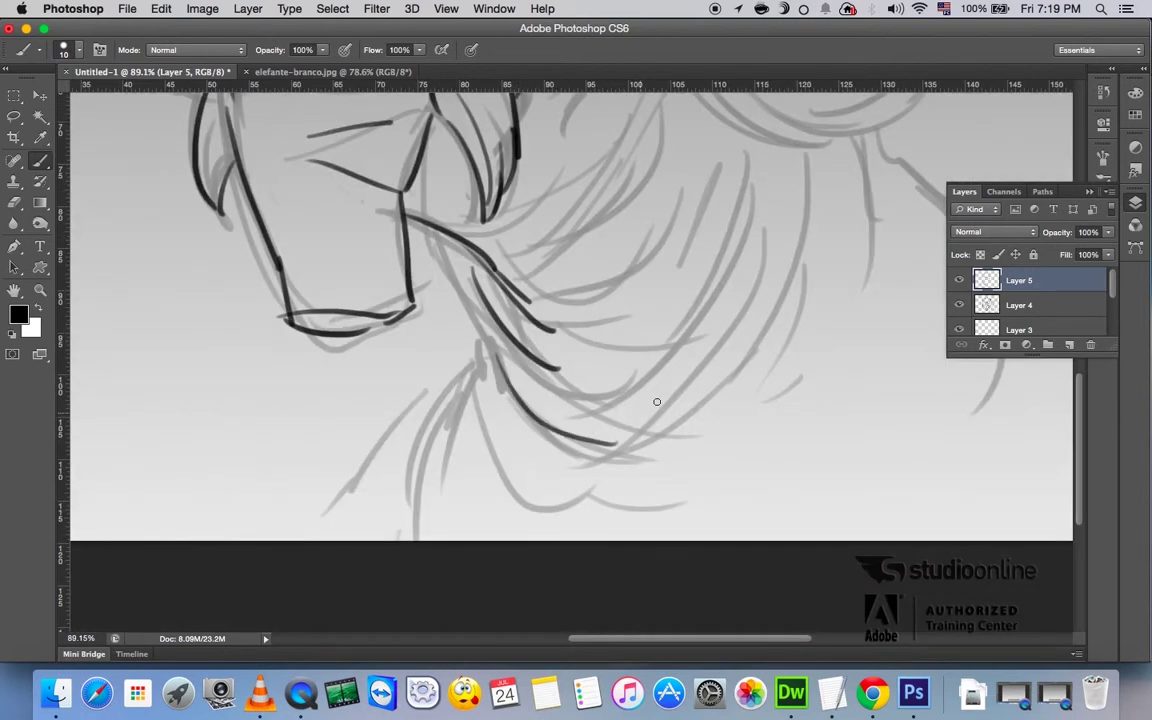
pyautogui.moveTo(560, 370); pyautogui.dragTo(710, 278)
pyautogui.moveTo(640, 412); pyautogui.dragTo(700, 372)
# - Ink another hair stroke, a line beside the trunk, and the right ear's arc and contour
pyautogui.scroll(5, 671, 342)
pyautogui.hscroll(1, 671, 342)
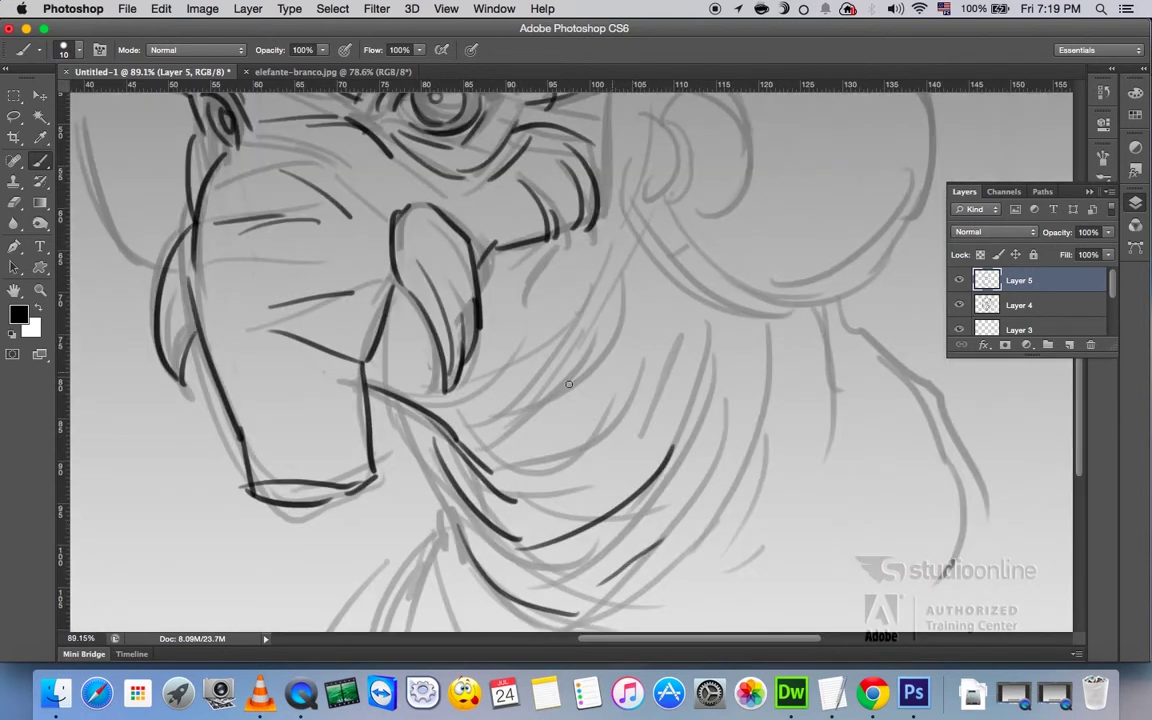
pyautogui.moveTo(568, 383); pyautogui.dragTo(629, 242)
pyautogui.scroll(3, 660, 390)
pyautogui.moveTo(577, 317); pyautogui.dragTo(510, 424)
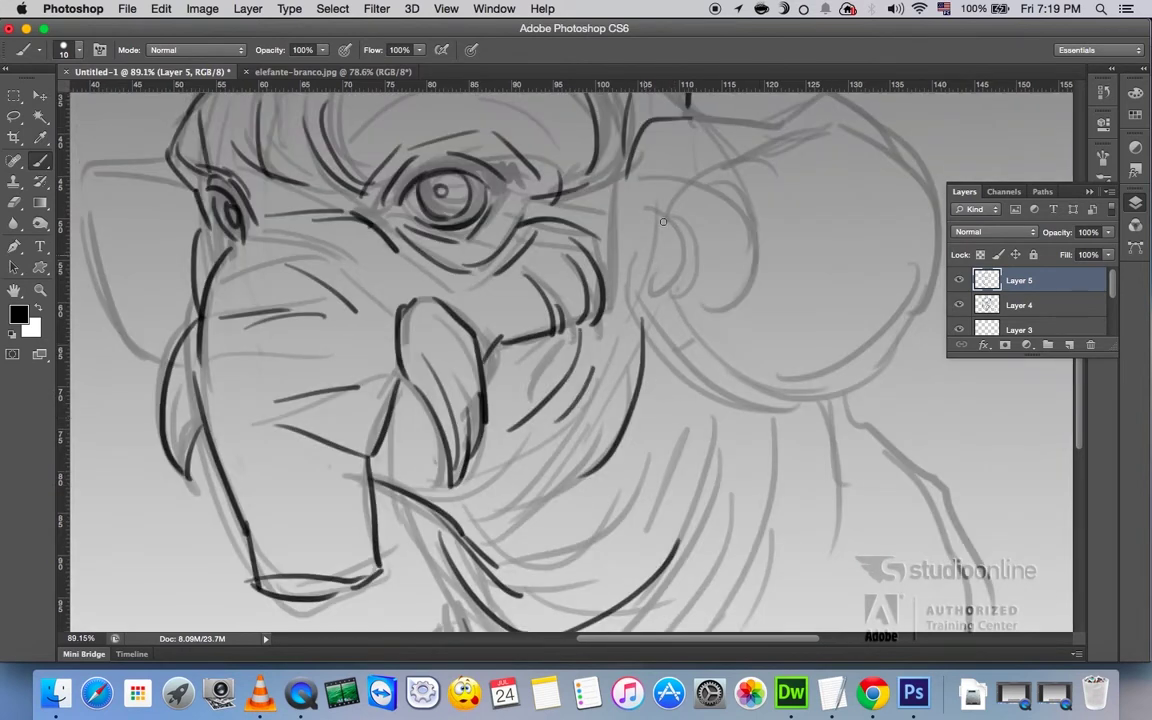
pyautogui.scroll(3, 689, 265)
pyautogui.hscroll(1, 689, 265)
pyautogui.moveTo(650, 294); pyautogui.dragTo(823, 207)
pyautogui.moveTo(888, 232)
pyautogui.mouseDown()
pyautogui.moveTo(775, 485)
pyautogui.moveTo(648, 445)
pyautogui.mouseUp()
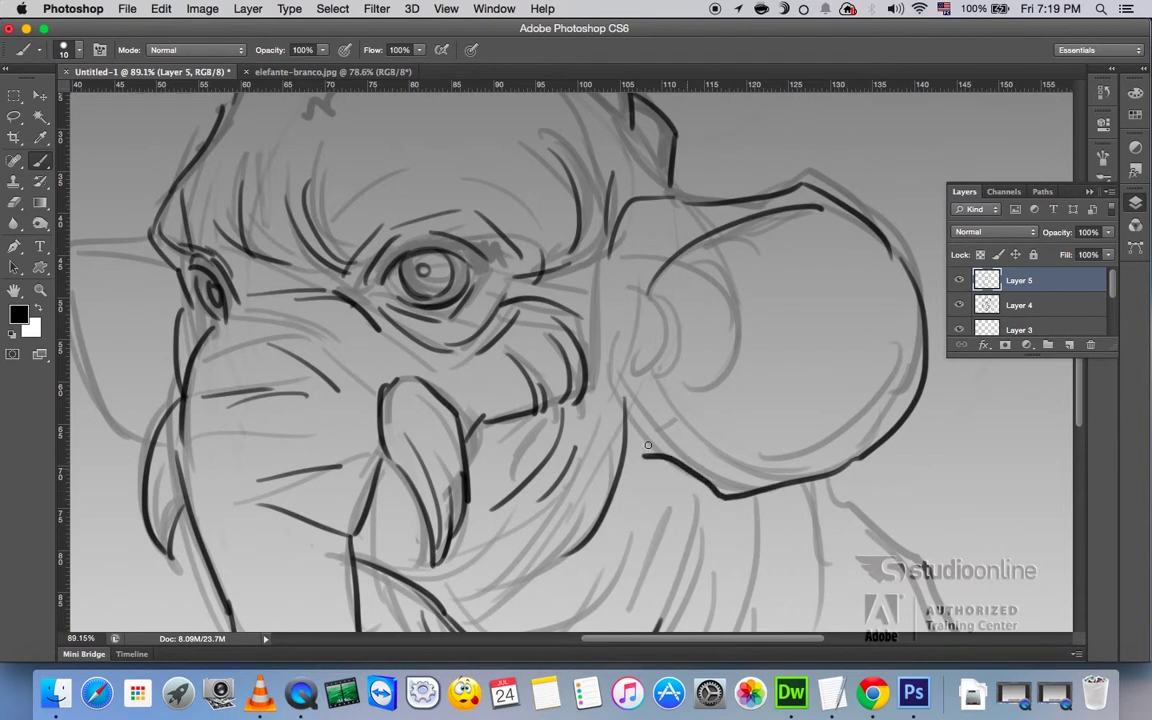
pyautogui.moveTo(604, 372); pyautogui.dragTo(628, 438)
# - Zoom out to 50%, then ink the left ear outline and the neck contour
pyautogui.press('z')
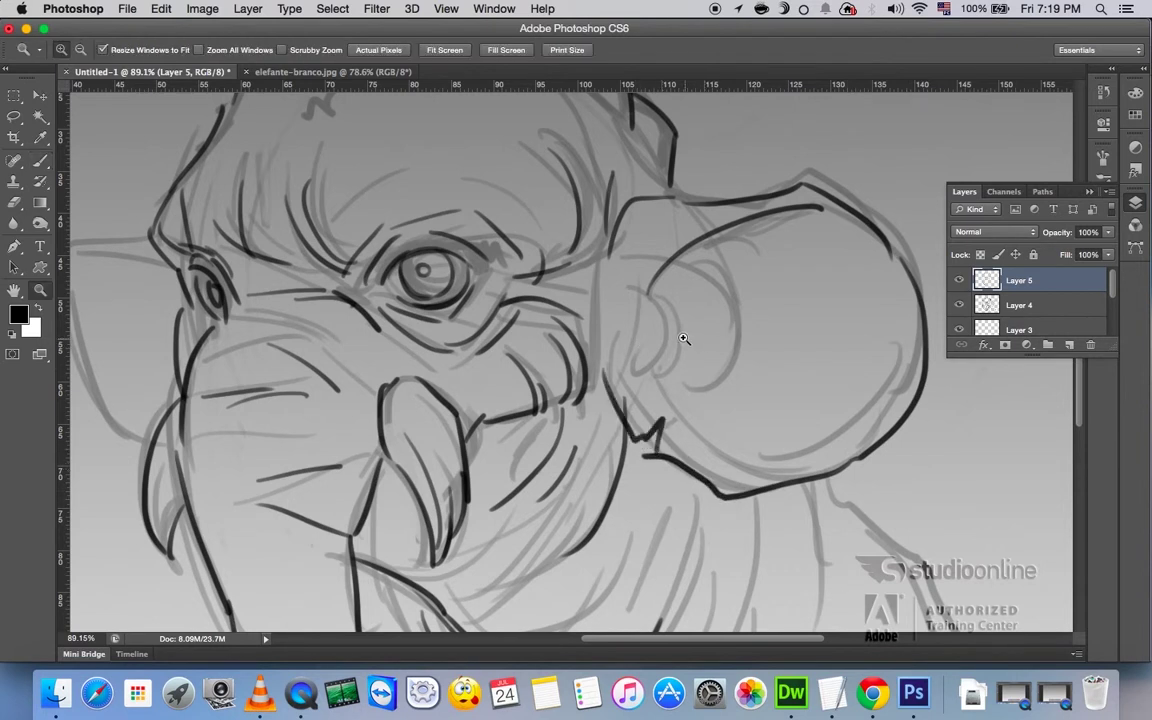
pyautogui.keyDown('alt'); pyautogui.click(672, 344); pyautogui.keyUp('alt')
pyautogui.keyDown('alt'); pyautogui.click(672, 344); pyautogui.keyUp('alt')
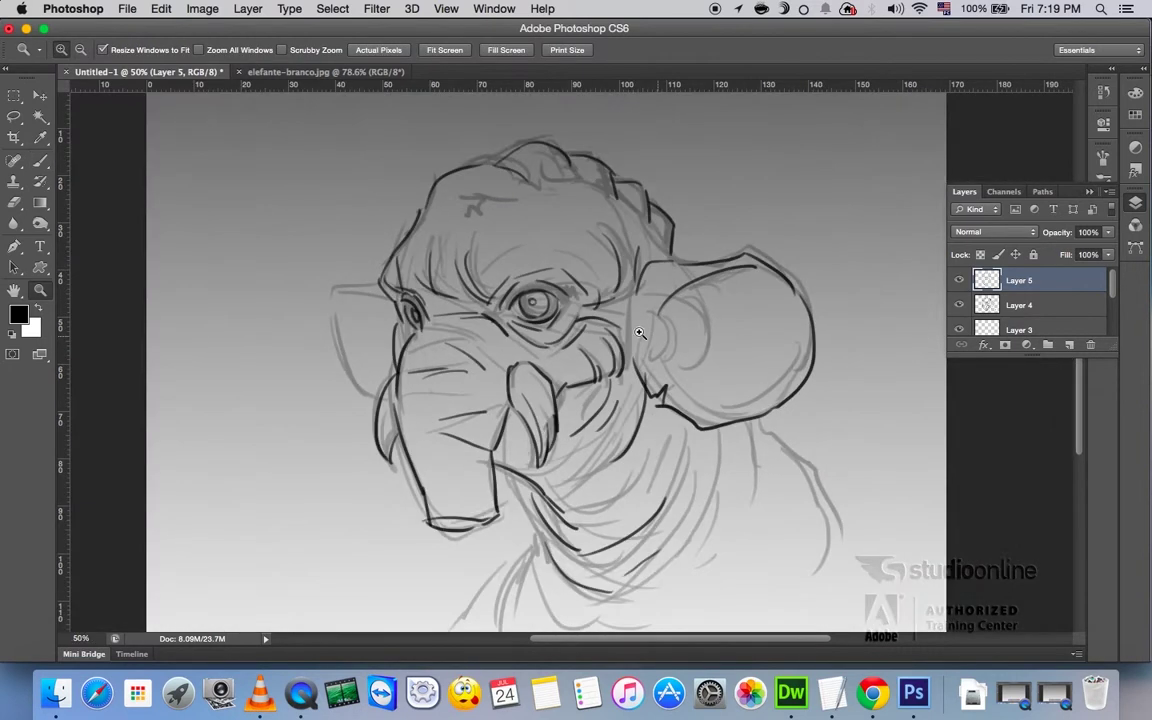
pyautogui.press('b')
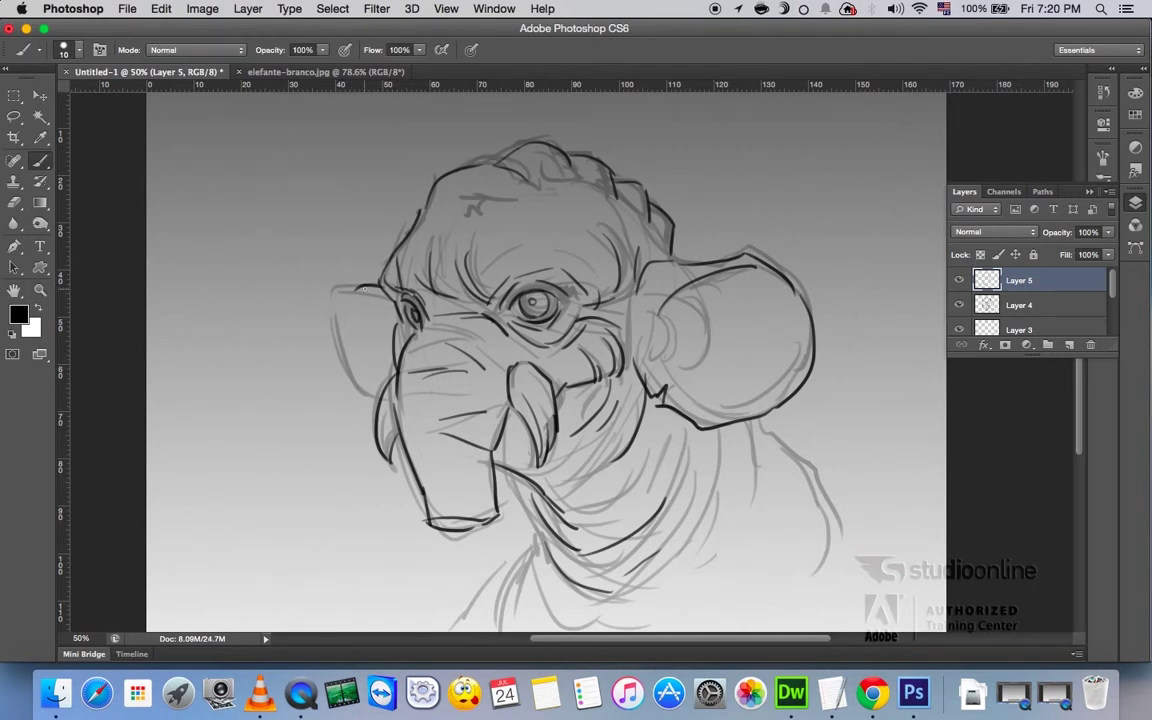
pyautogui.moveTo(365, 289); pyautogui.dragTo(366, 387)
pyautogui.moveTo(757, 421); pyautogui.dragTo(838, 545)
pyautogui.moveTo(503, 628); pyautogui.dragTo(538, 530)
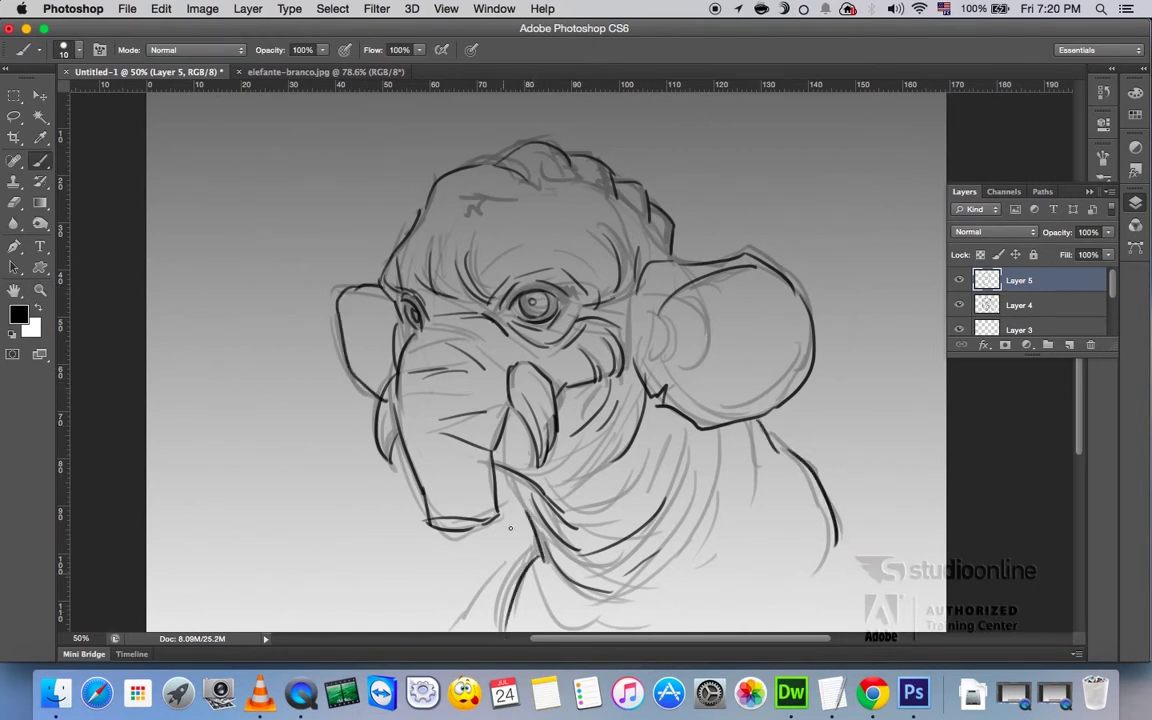
# - Toggle the Layer 4 sketch's visibility repeatedly to compare with the ink, then return to Layer 5
pyautogui.click(959, 305)
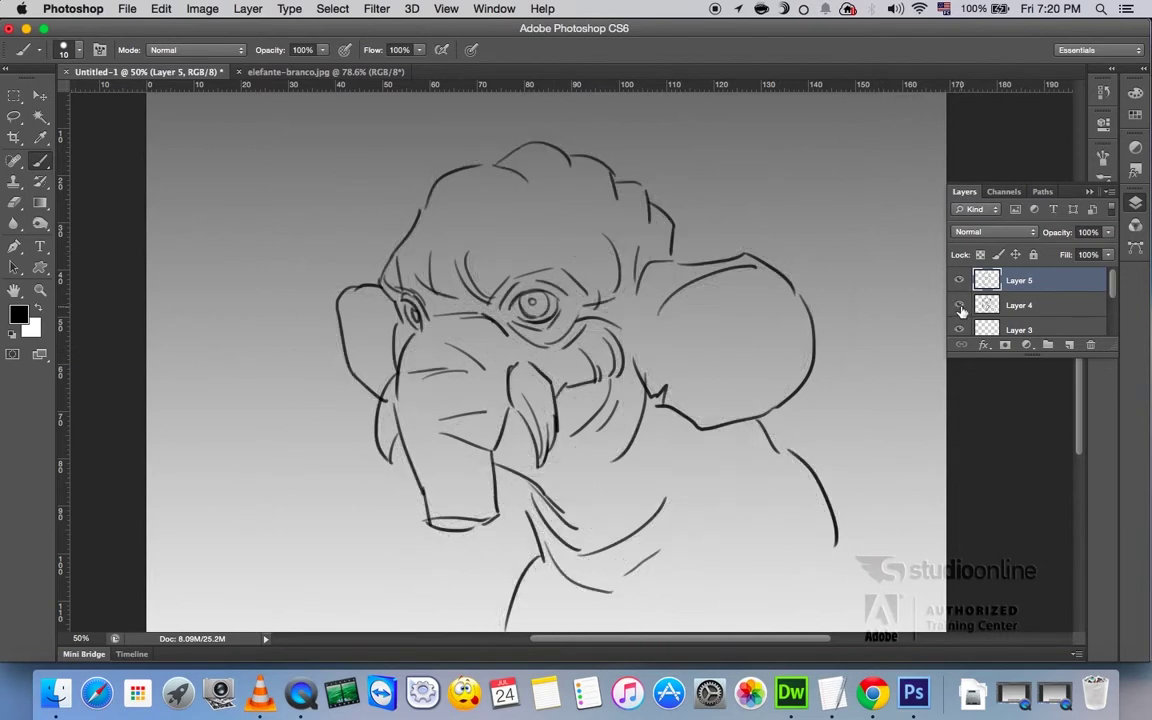
pyautogui.click(959, 306)
pyautogui.click(959, 306)
pyautogui.click(959, 306)
pyautogui.click(959, 306)
pyautogui.click(960, 306)
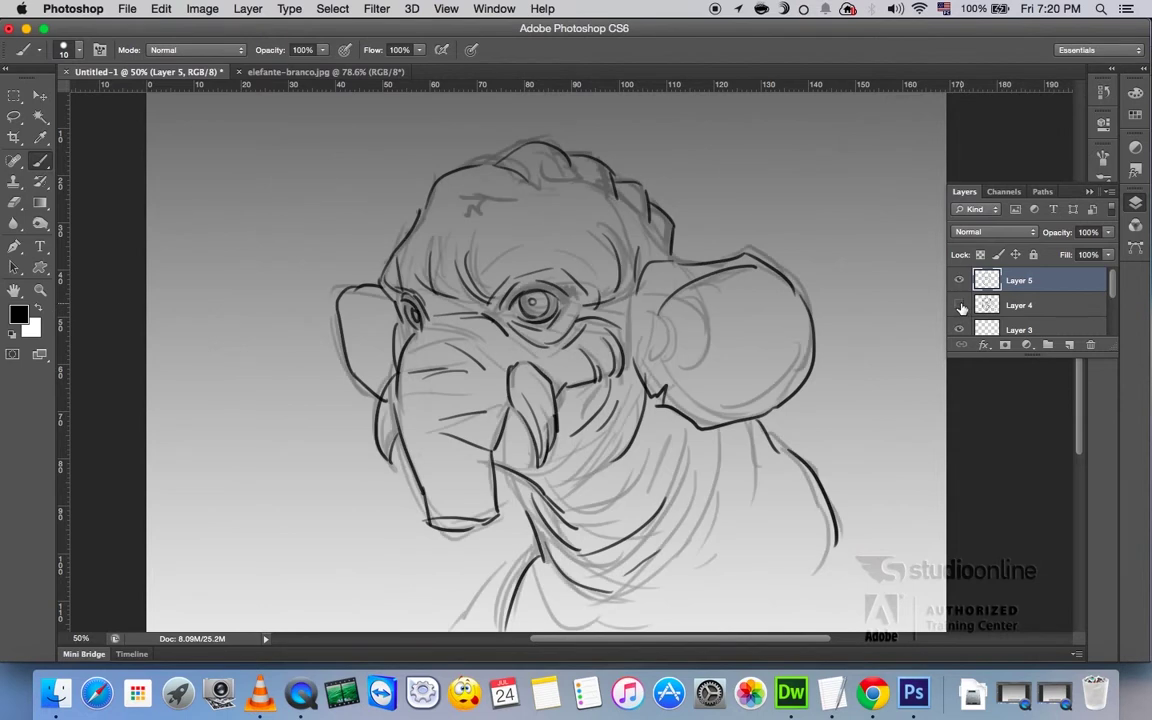
pyautogui.click(960, 306)
pyautogui.click(1019, 305)
pyautogui.click(960, 306)
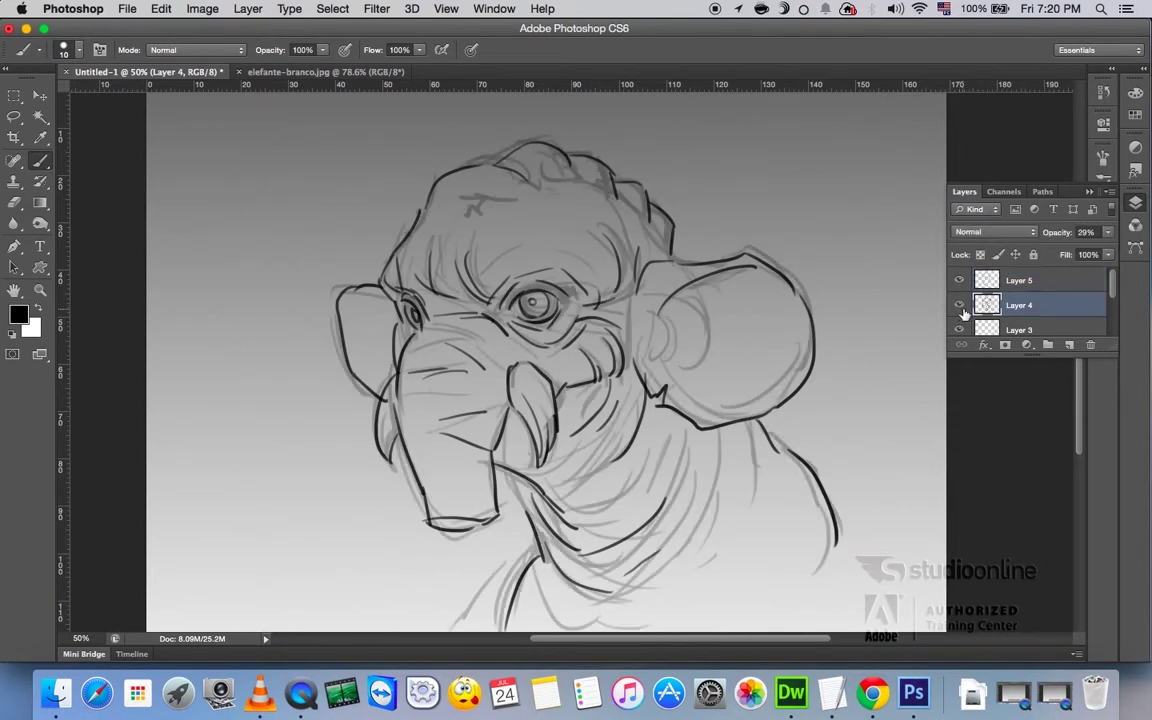
pyautogui.click(960, 308)
pyautogui.click(960, 309)
pyautogui.click(1019, 281)
# - Ink the ear's inner arc and right edge and two forehead strokes, then hide Layer 4
pyautogui.moveTo(672, 366); pyautogui.dragTo(706, 362)
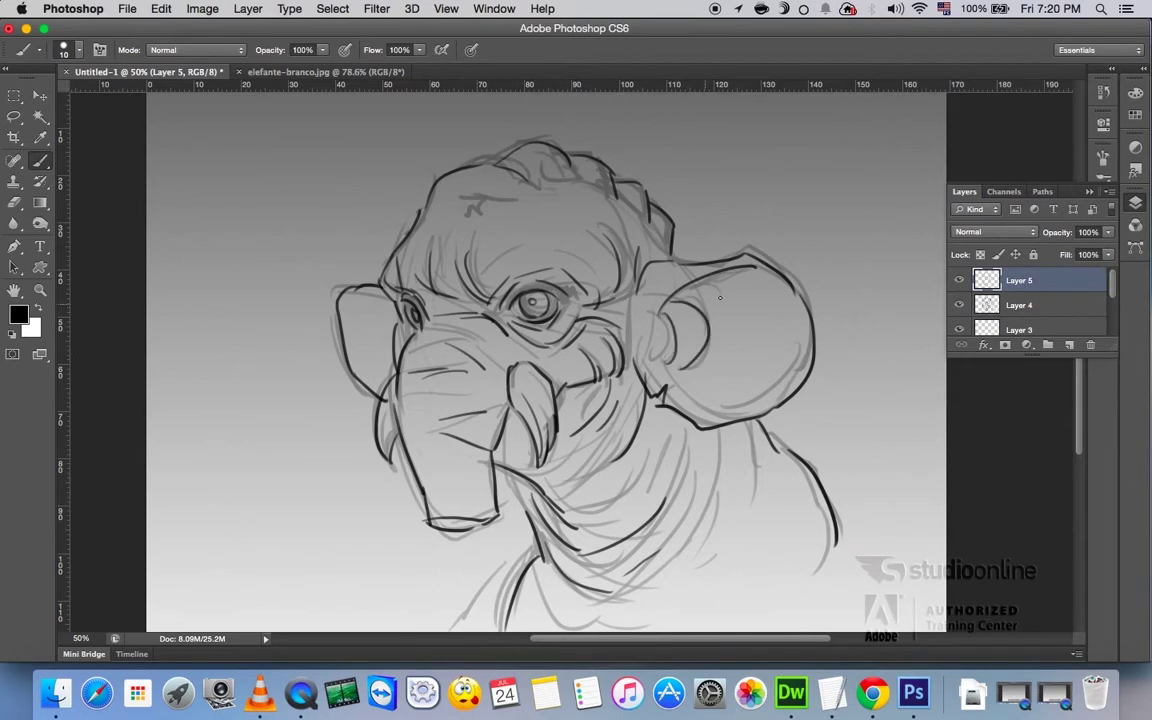
pyautogui.moveTo(782, 287); pyautogui.dragTo(751, 413)
pyautogui.click(960, 306)
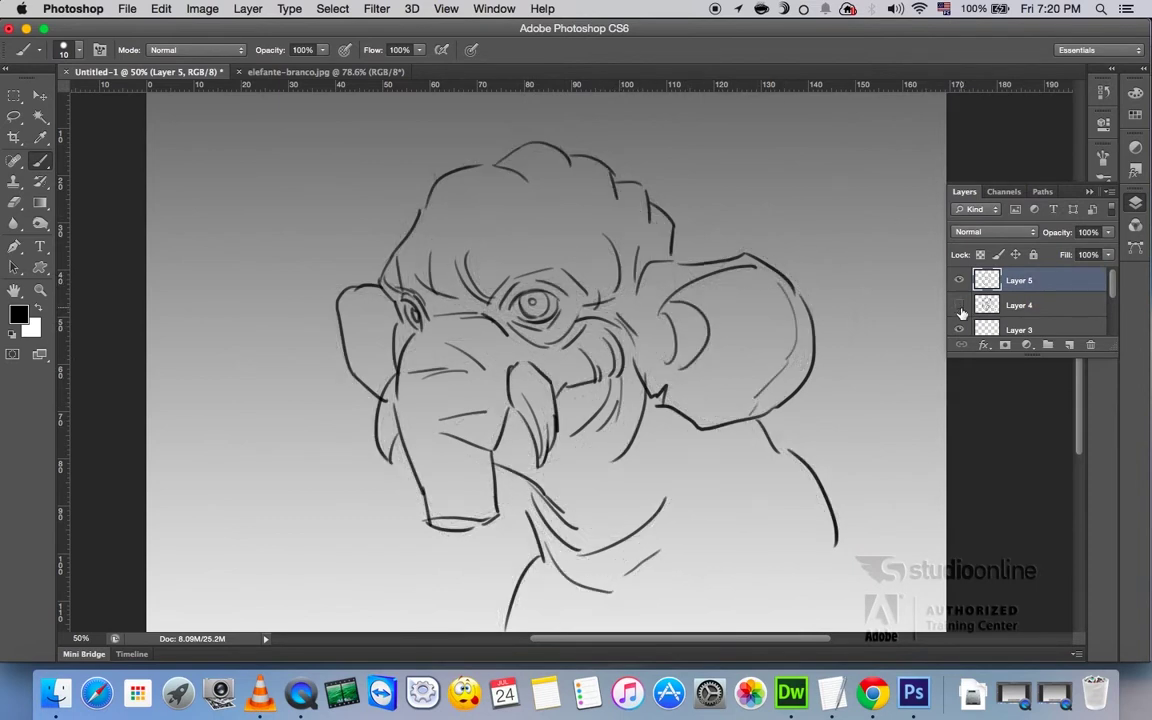
pyautogui.click(960, 306)
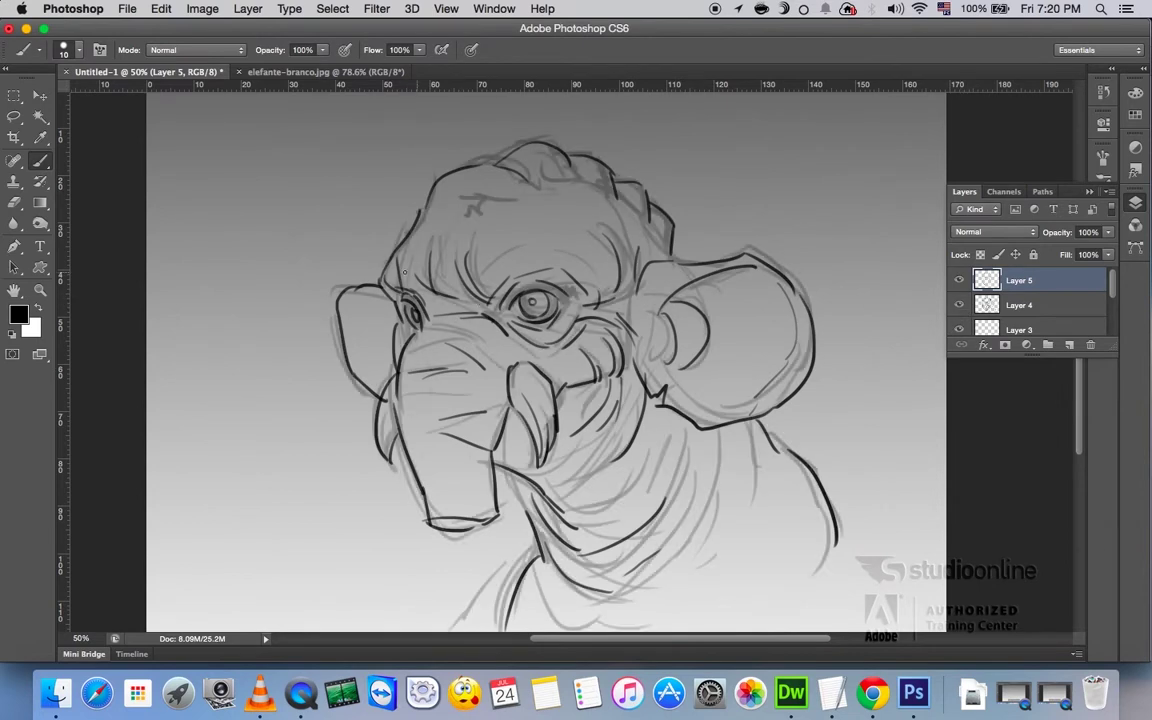
pyautogui.moveTo(398, 196); pyautogui.dragTo(384, 258)
pyautogui.moveTo(442, 217); pyautogui.dragTo(431, 286)
pyautogui.click(989, 305)
pyautogui.click(960, 306)
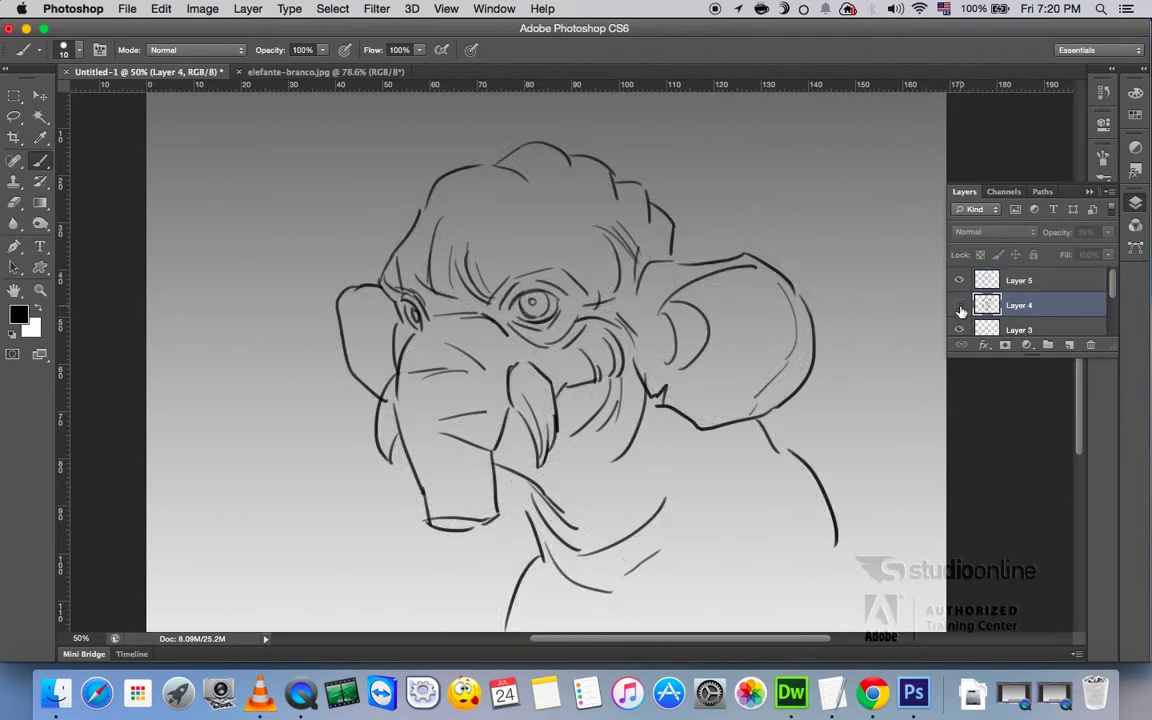
# - Delete Layer 4 and zoom in and out to inspect the ink lines closely
pyautogui.press('Delete')
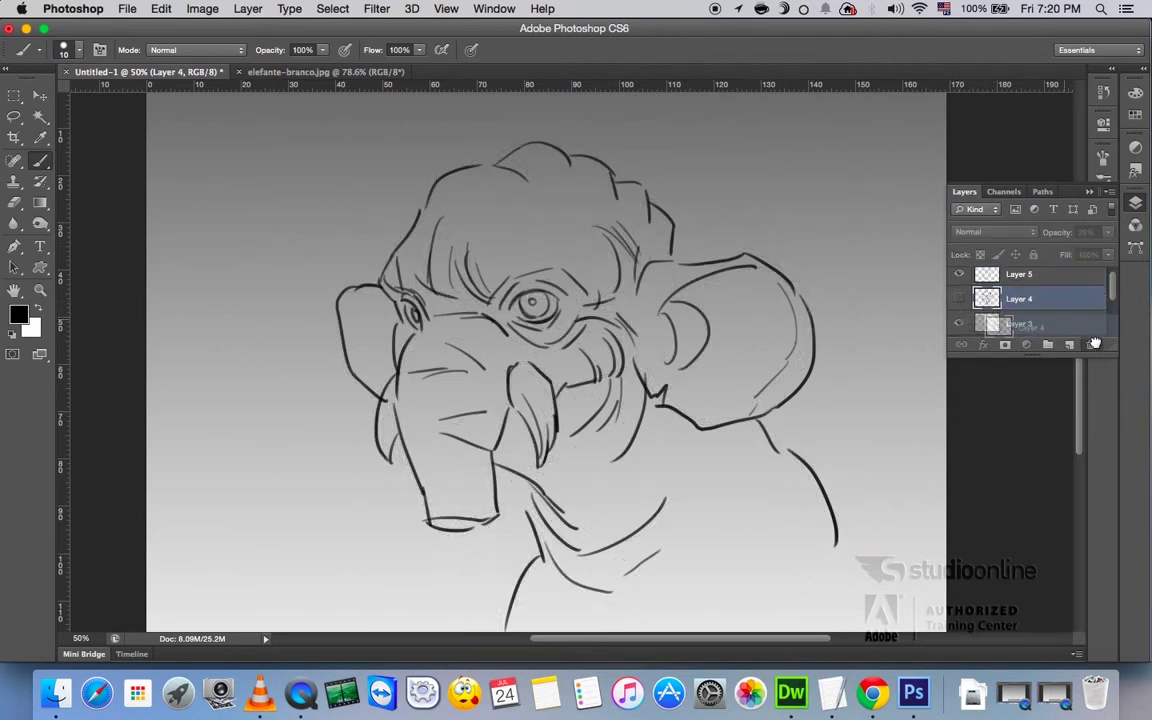
pyautogui.scroll(1, 1113, 298)
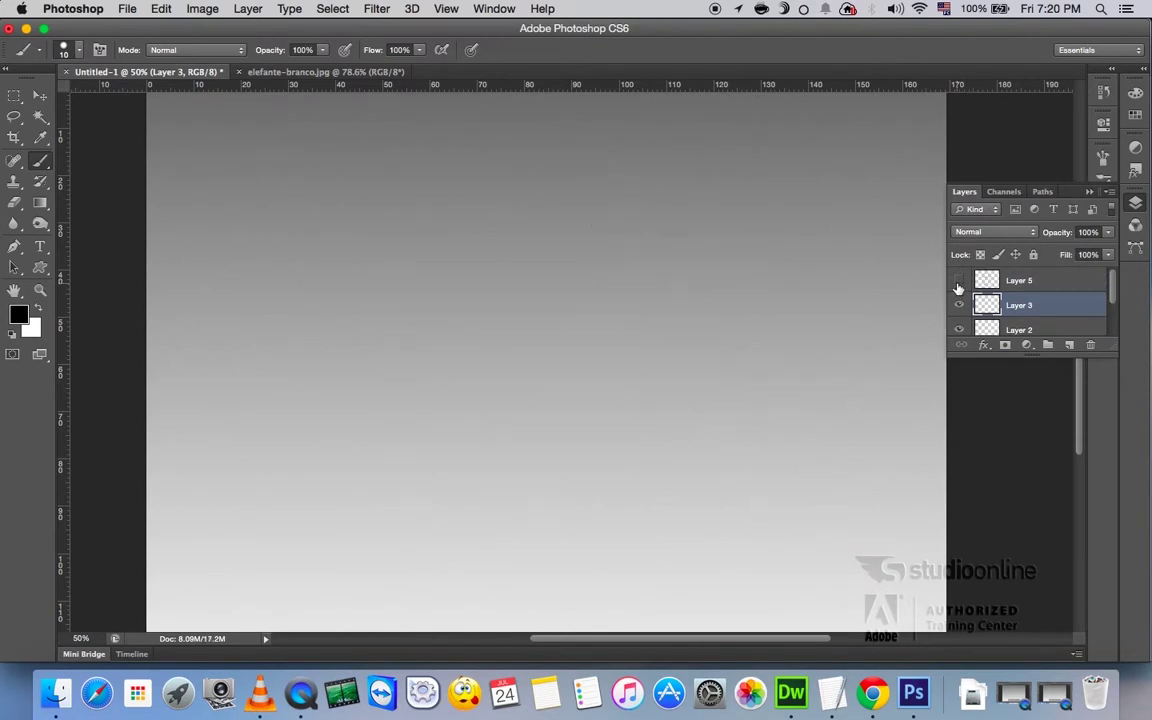
pyautogui.press('z')
pyautogui.click(521, 334)
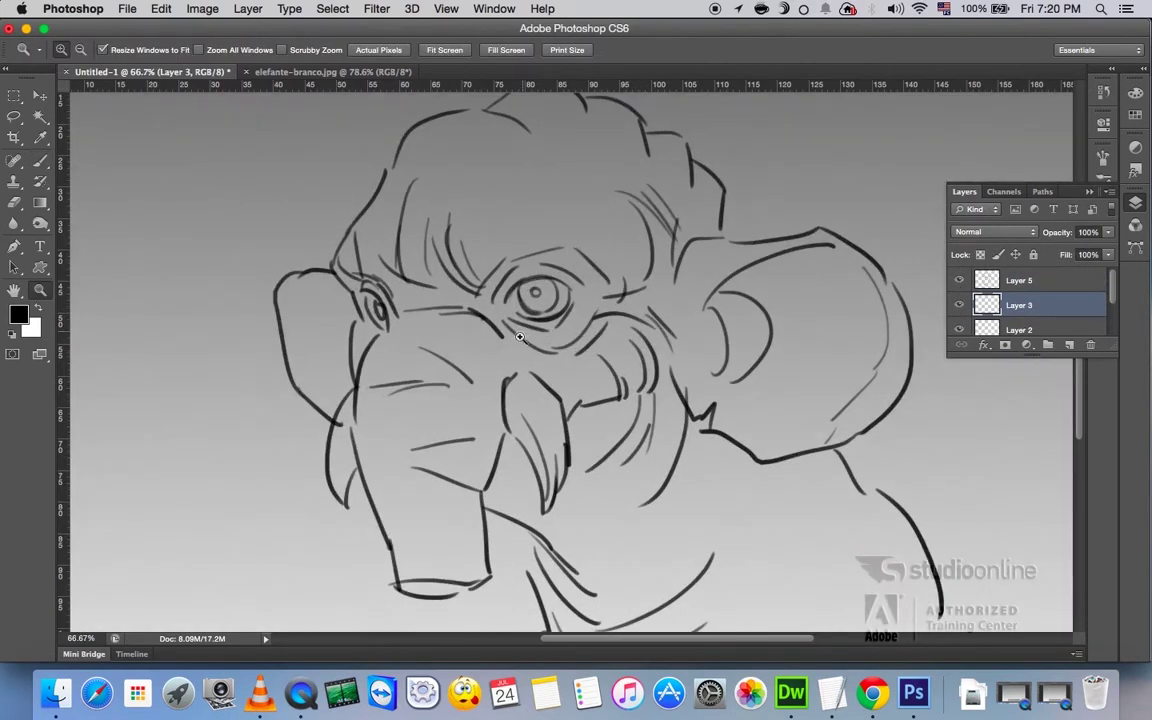
pyautogui.click(606, 352)
pyautogui.keyDown('alt'); pyautogui.click(606, 360); pyautogui.keyUp('alt')
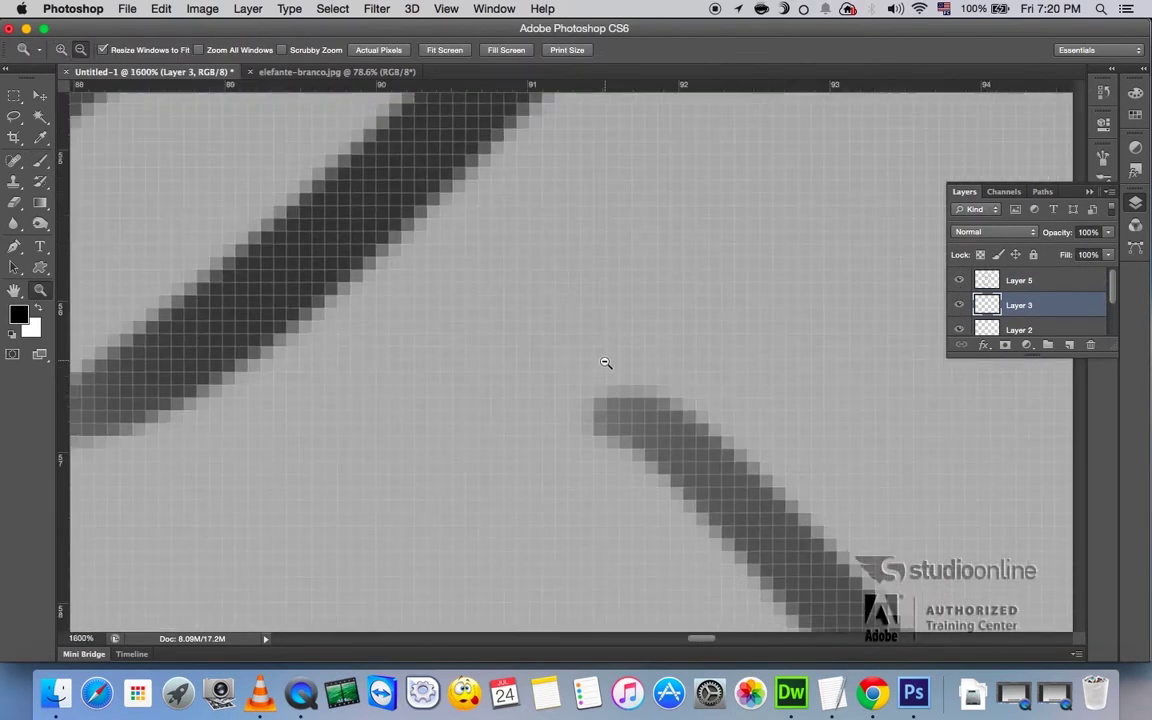
pyautogui.keyDown('alt'); pyautogui.click(606, 362); pyautogui.keyUp('alt')
pyautogui.click(594, 347)
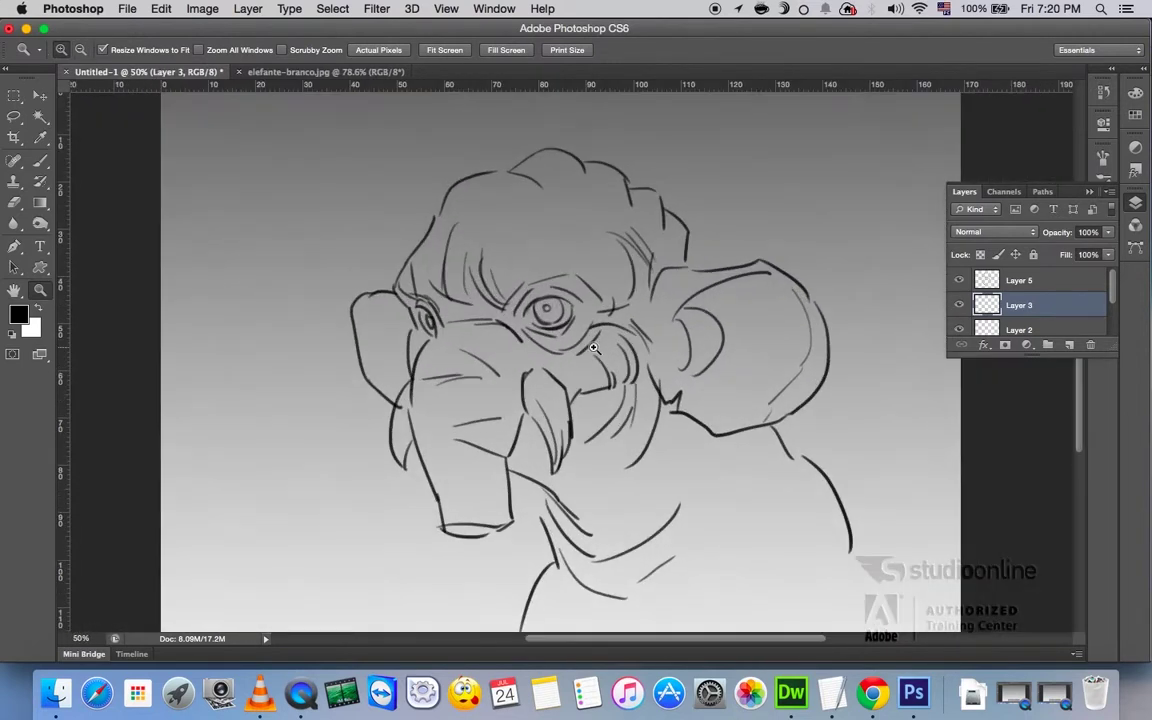
pyautogui.click(959, 305)
pyautogui.click(959, 305)
# - Add a new Layer 6 above Layer 5, set Layer 5 to 55% opacity, and zoom to the eye
pyautogui.click(1030, 280)
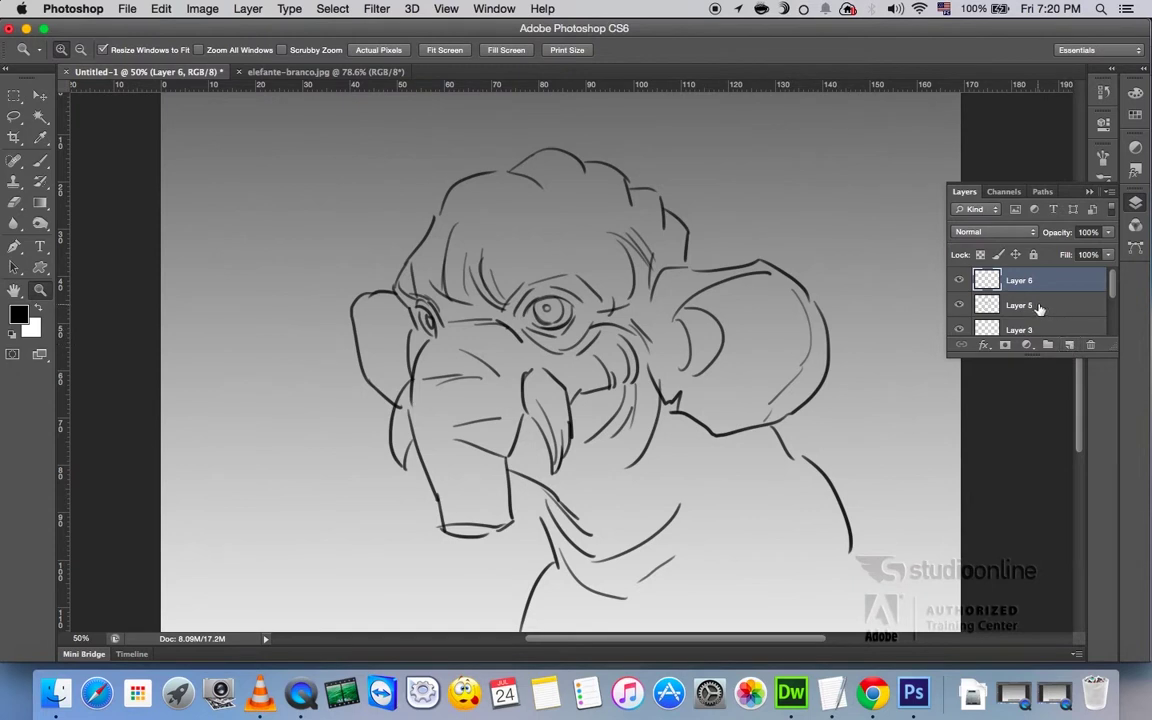
pyautogui.hotkey('ctrl', 'shift', 'alt', 'n')
pyautogui.moveTo(1057, 232); pyautogui.dragTo(925, 218)
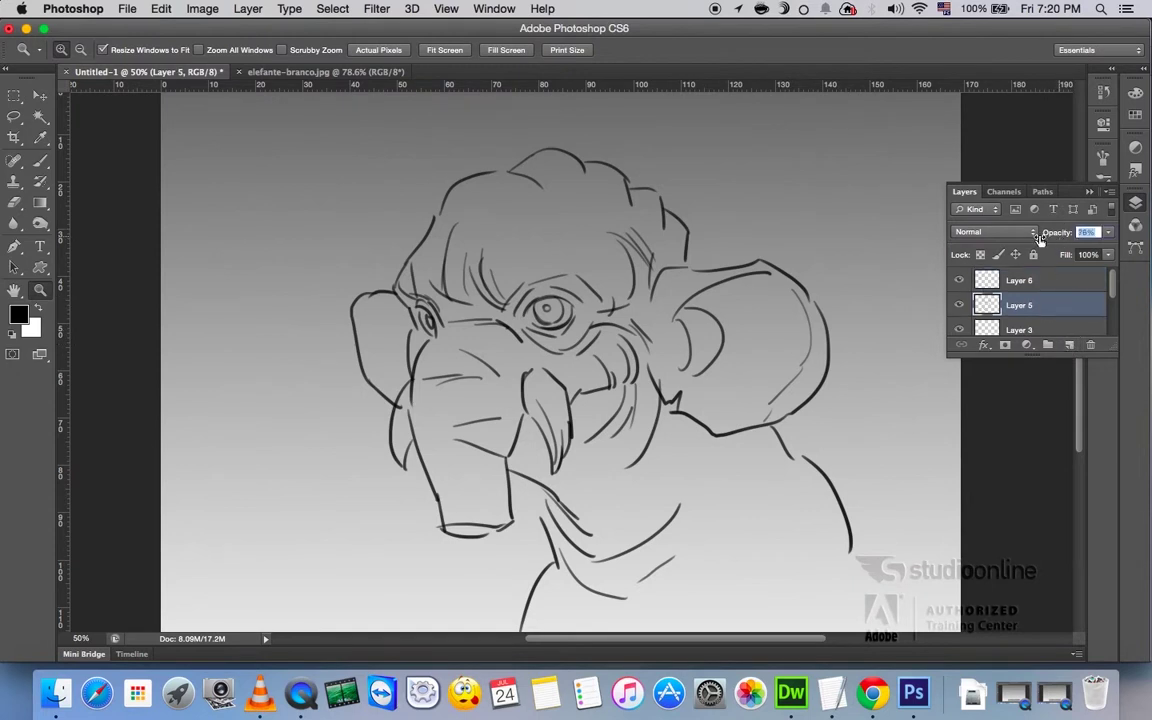
pyautogui.click(1025, 281)
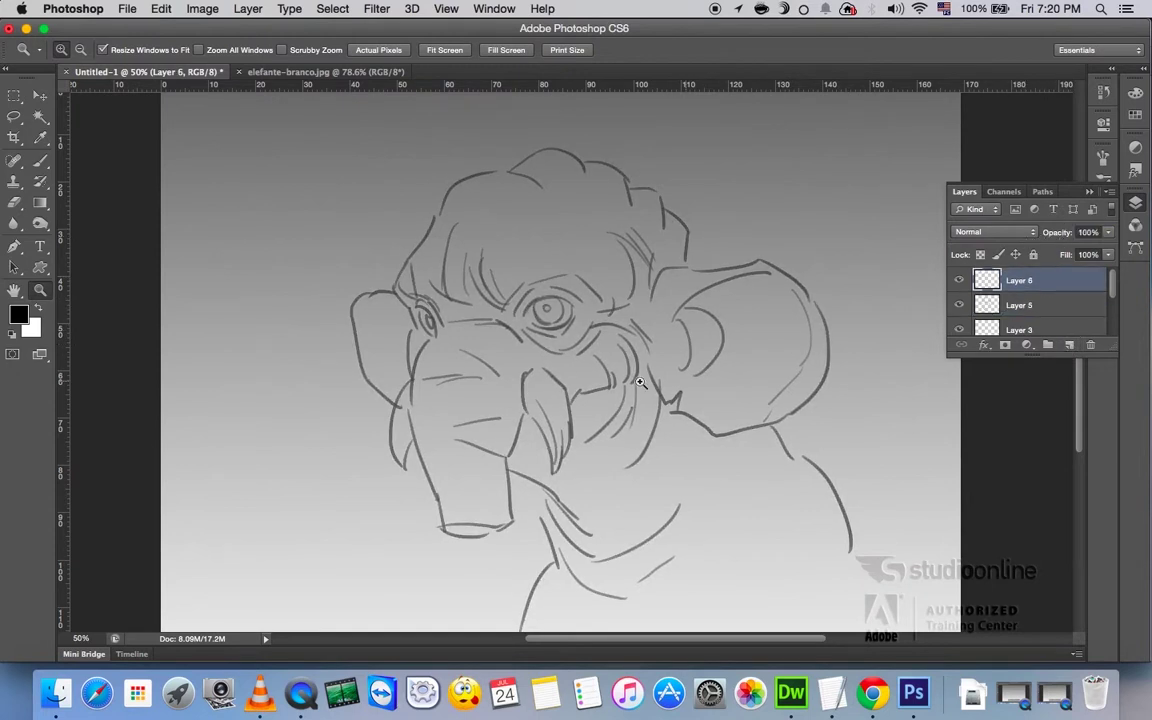
pyautogui.click(545, 326)
pyautogui.click(545, 326)
# - At 200% zoom with a smaller brush, ink the eye's eyelids, iris and pupil
pyautogui.click(545, 326)
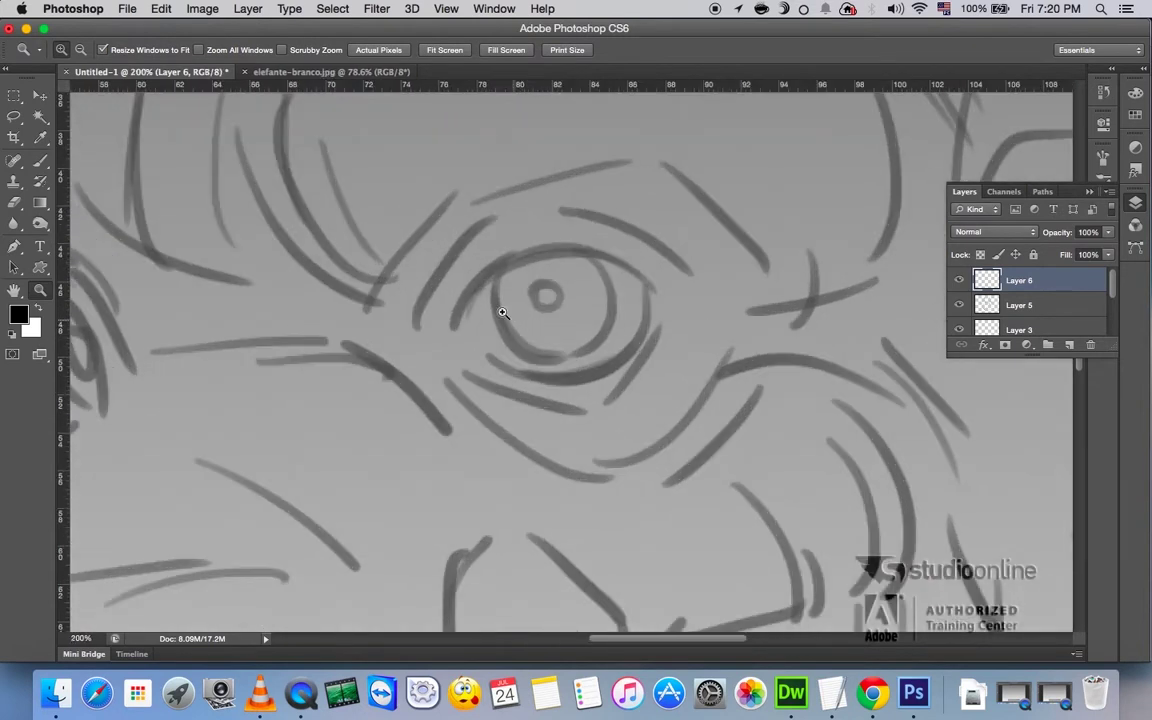
pyautogui.press('b')
pyautogui.rightClick(498, 267)
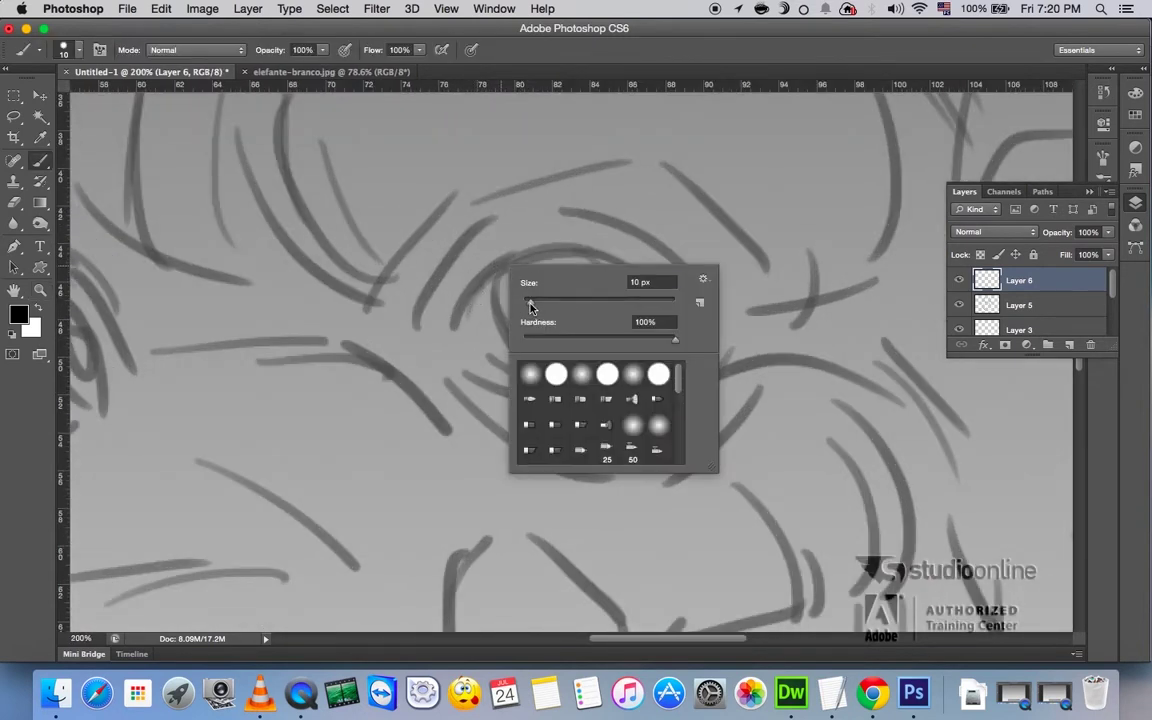
pyautogui.press('Return')
pyautogui.moveTo(465, 295)
pyautogui.mouseDown()
pyautogui.moveTo(446, 348)
pyautogui.moveTo(455, 352)
pyautogui.moveTo(505, 365)
pyautogui.moveTo(624, 350)
pyautogui.mouseUp()
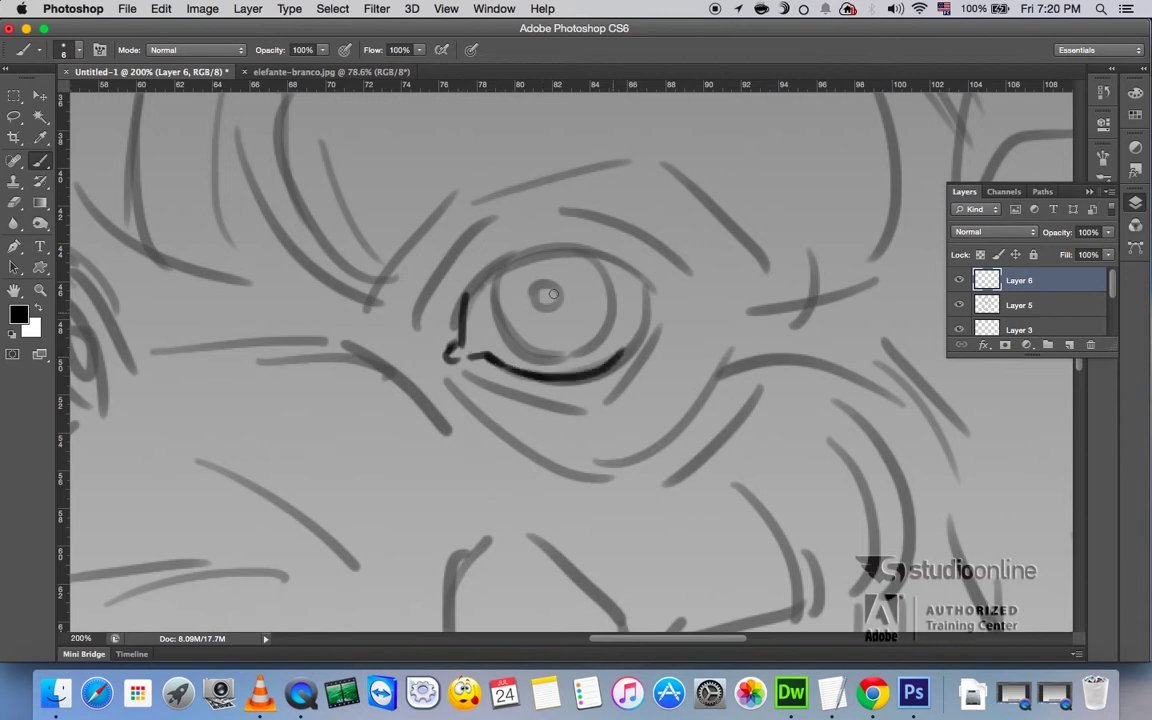
pyautogui.moveTo(474, 288)
pyautogui.mouseDown()
pyautogui.moveTo(545, 246)
pyautogui.moveTo(640, 278)
pyautogui.moveTo(618, 355)
pyautogui.mouseUp()
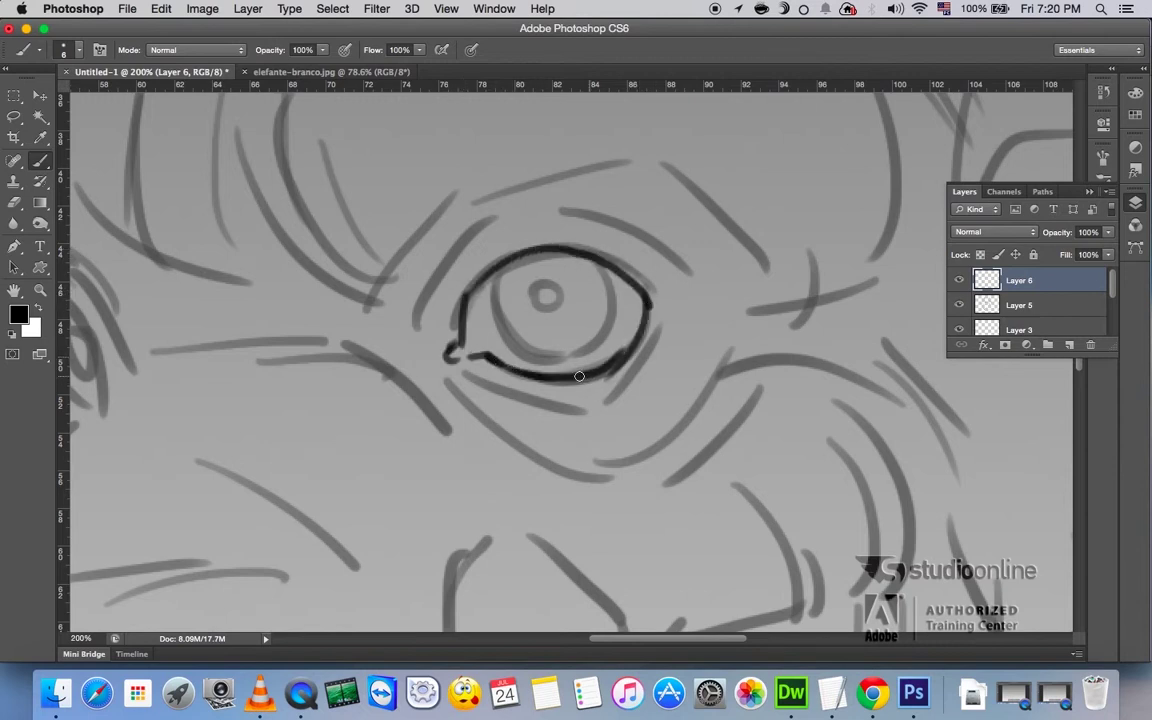
pyautogui.moveTo(532, 328); pyautogui.dragTo(568, 385)
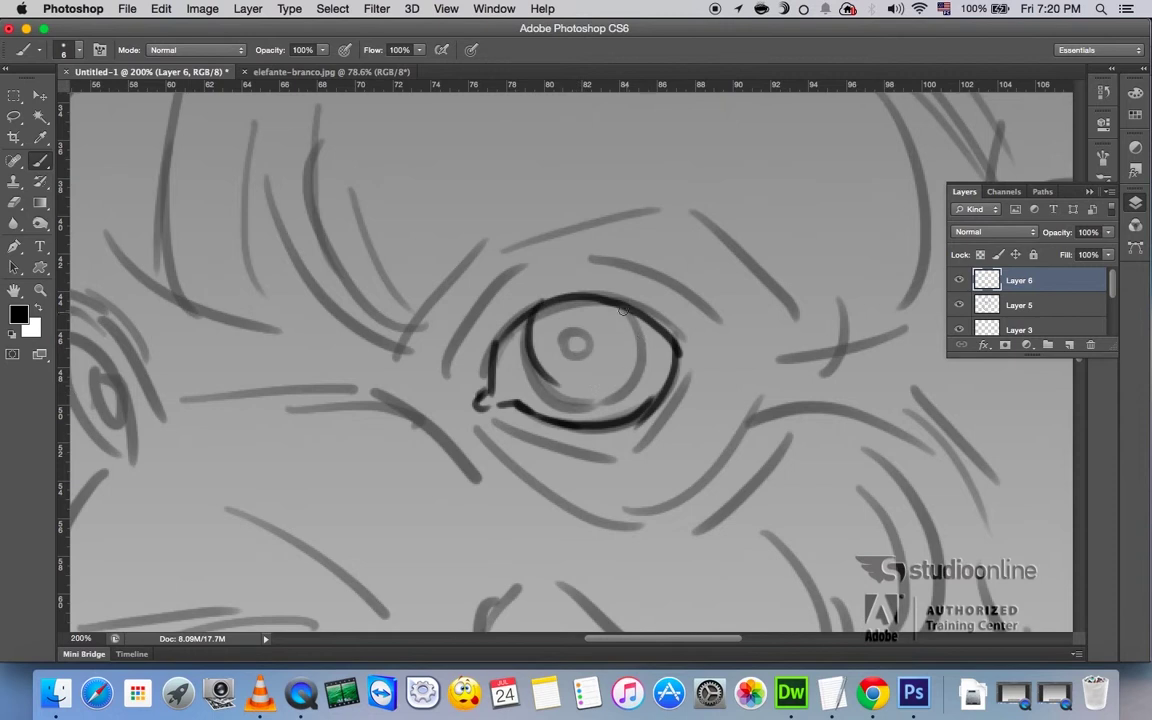
pyautogui.moveTo(541, 304); pyautogui.dragTo(640, 350)
pyautogui.moveTo(570, 338); pyautogui.dragTo(578, 349)
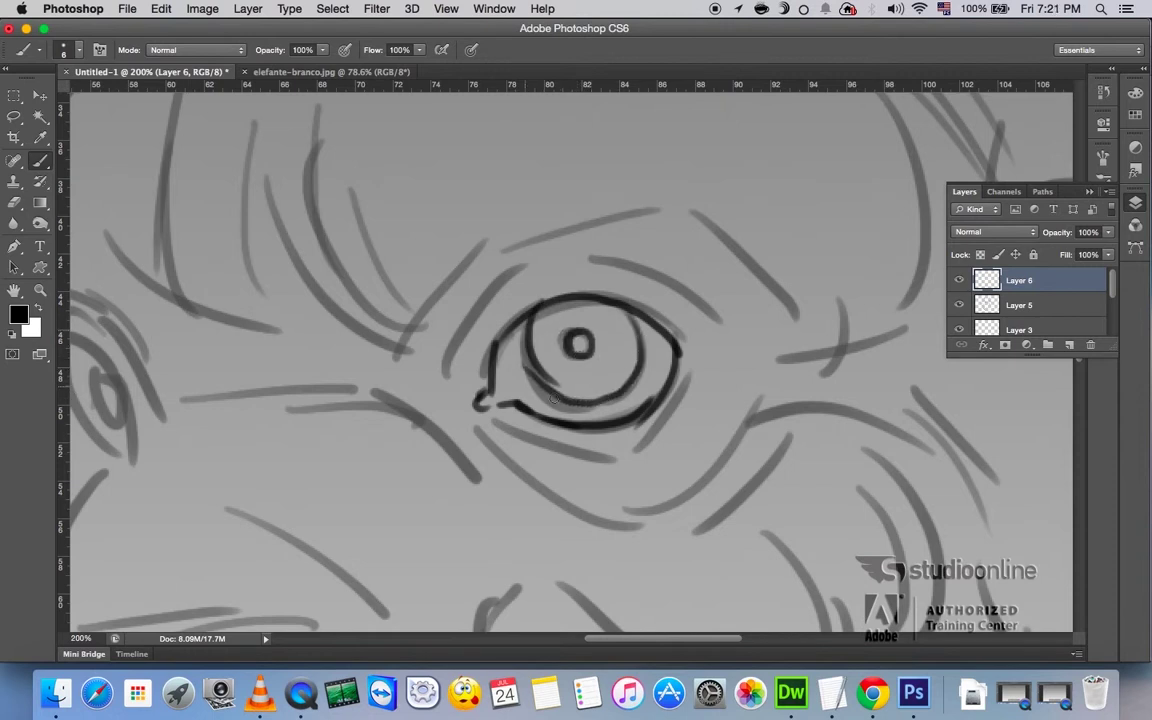
pyautogui.moveTo(498, 305)
pyautogui.mouseDown()
pyautogui.moveTo(468, 362)
pyautogui.moveTo(588, 304)
pyautogui.mouseUp()
pyautogui.moveTo(545, 203); pyautogui.dragTo(498, 300)
# - Ink the upper and lower eyelid arcs and the brow lines above the eye
pyautogui.moveTo(650, 250); pyautogui.dragTo(613, 260)
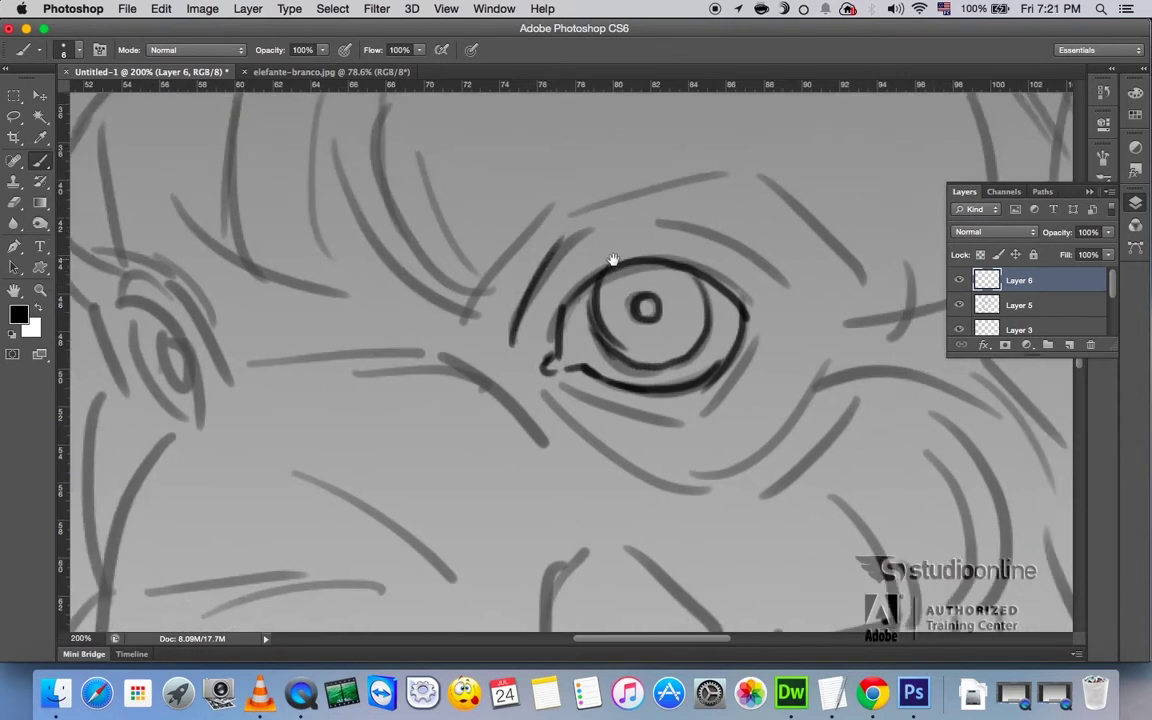
pyautogui.moveTo(746, 244); pyautogui.dragTo(676, 249)
pyautogui.moveTo(495, 242)
pyautogui.mouseDown()
pyautogui.moveTo(716, 295)
pyautogui.moveTo(758, 230)
pyautogui.mouseUp()
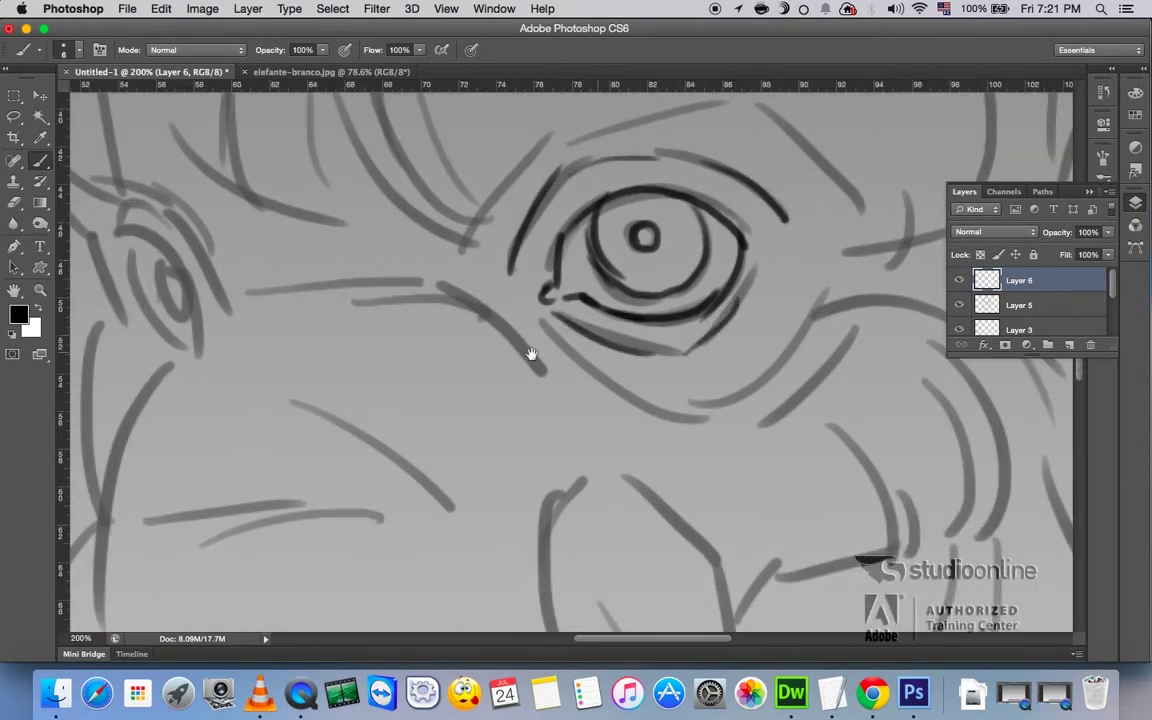
pyautogui.moveTo(531, 354)
pyautogui.mouseDown()
pyautogui.moveTo(617, 347)
pyautogui.moveTo(519, 340)
pyautogui.mouseUp()
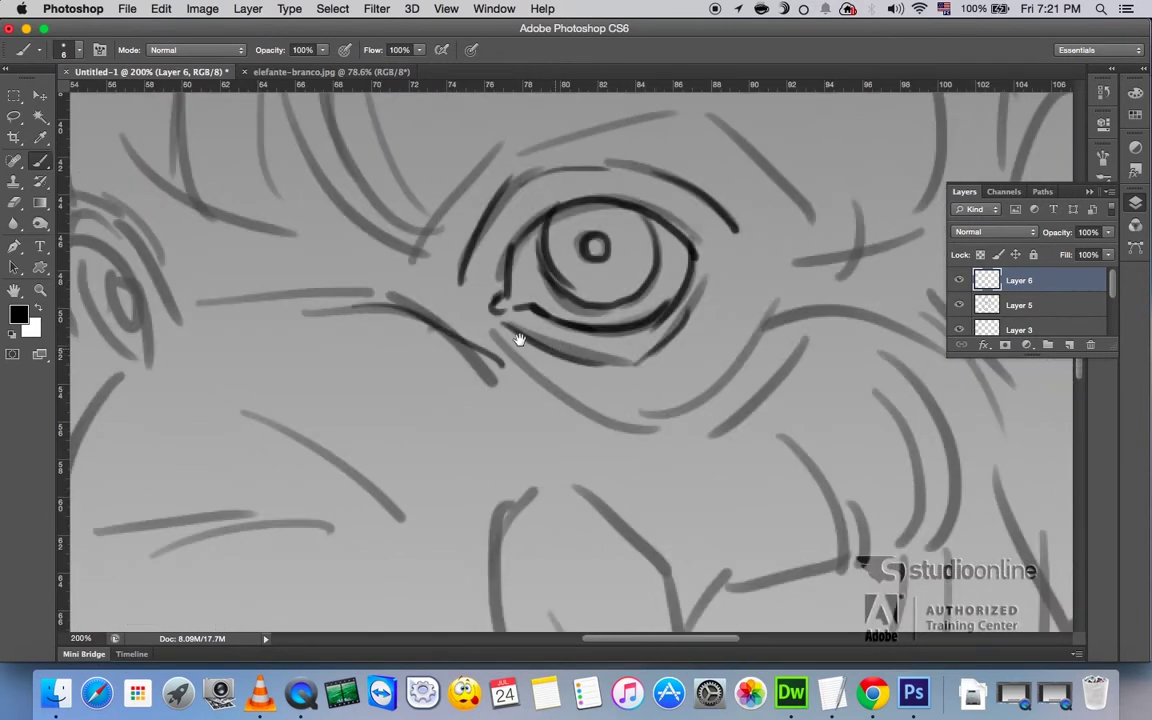
pyautogui.moveTo(612, 404)
pyautogui.mouseDown()
pyautogui.moveTo(575, 408)
pyautogui.moveTo(699, 302)
pyautogui.mouseUp()
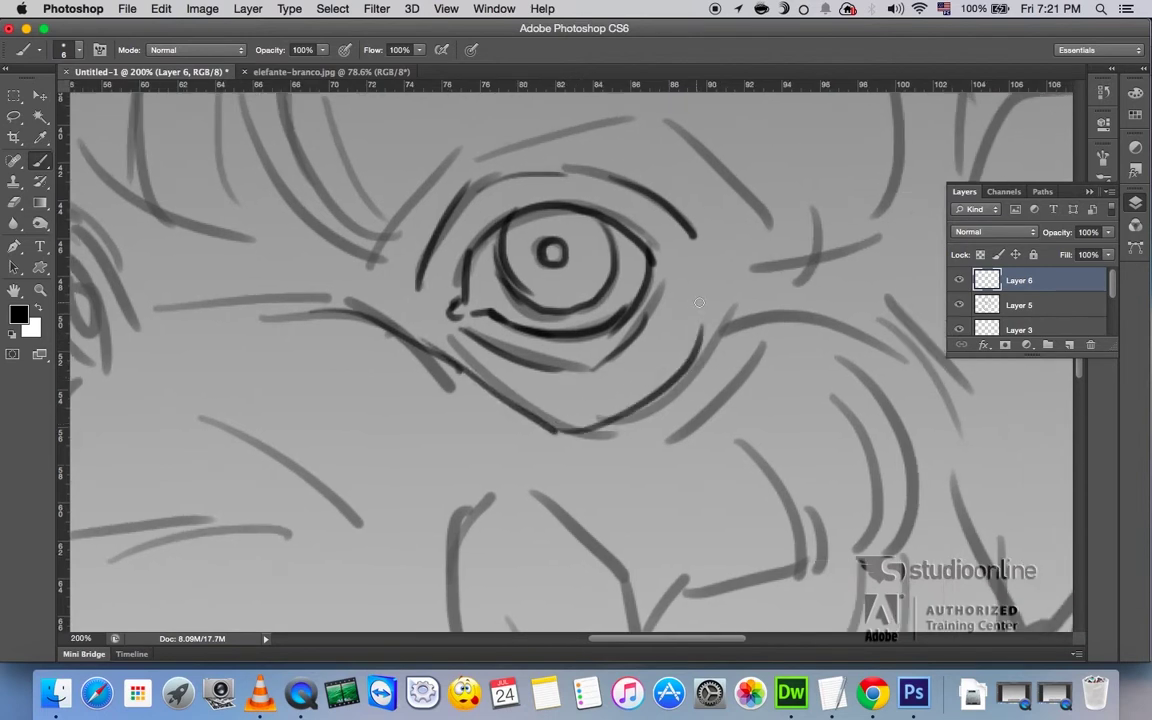
pyautogui.moveTo(595, 245); pyautogui.dragTo(673, 339)
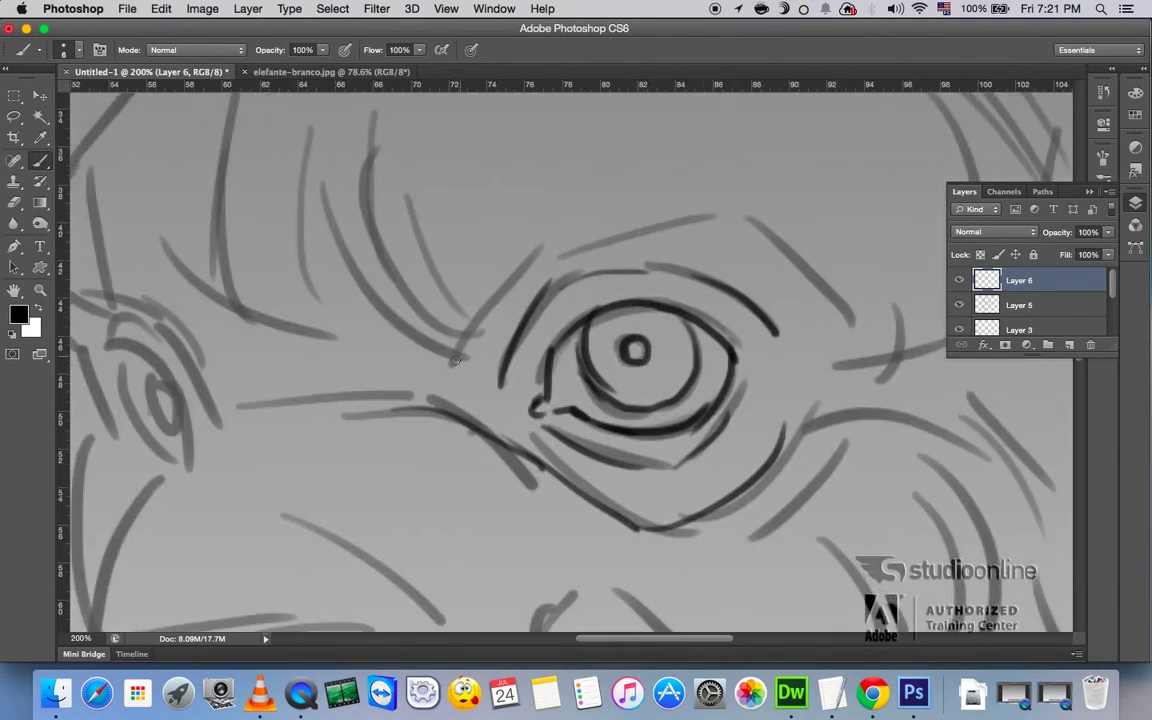
pyautogui.moveTo(367, 308); pyautogui.dragTo(481, 356)
pyautogui.moveTo(416, 313); pyautogui.dragTo(490, 334)
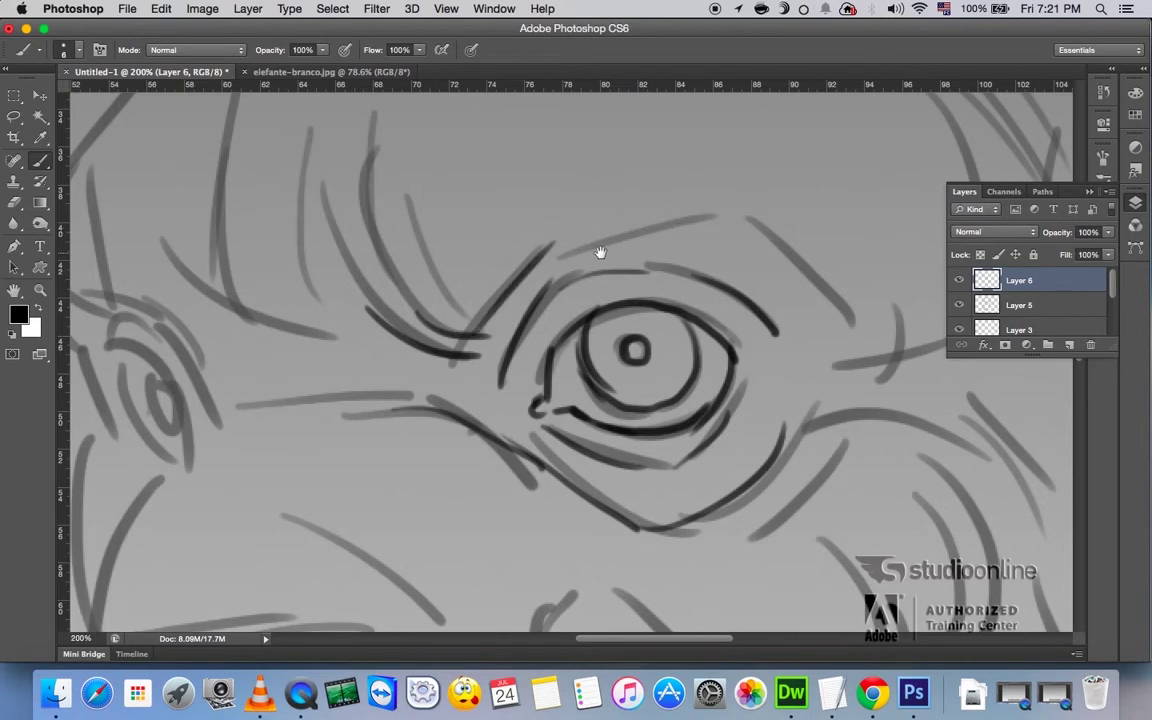
pyautogui.moveTo(599, 255)
pyautogui.mouseDown()
pyautogui.moveTo(520, 278)
pyautogui.moveTo(643, 228)
pyautogui.moveTo(635, 237)
pyautogui.moveTo(717, 317)
pyautogui.mouseUp()
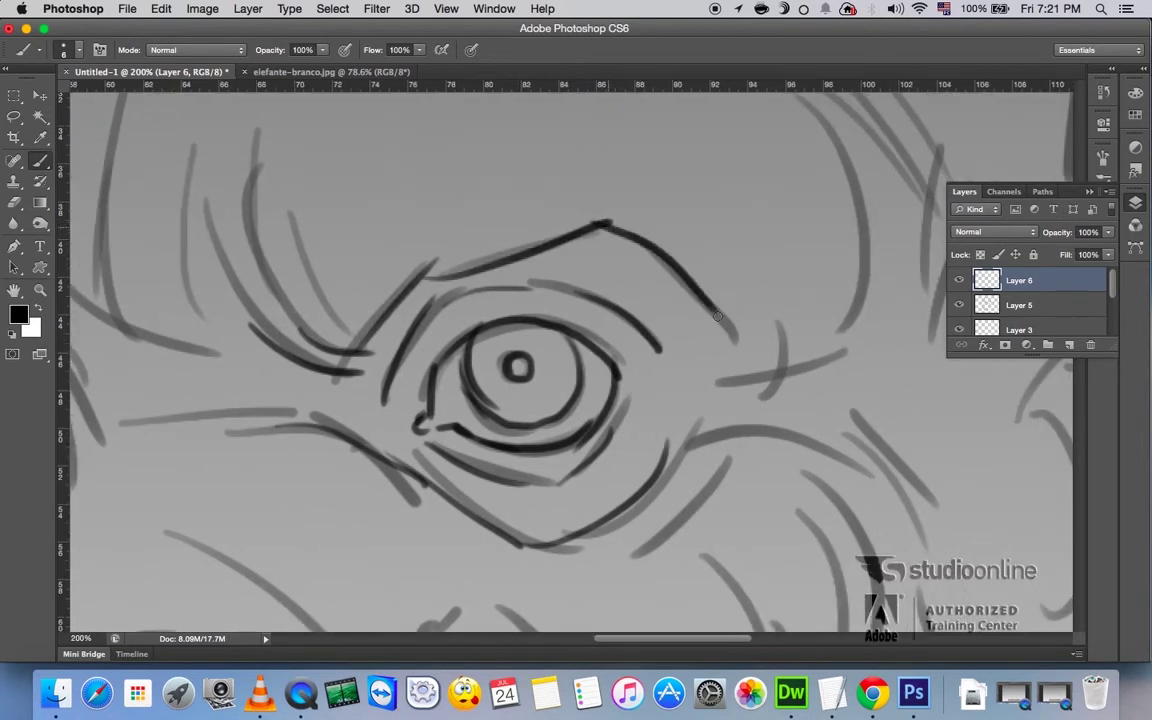
# - Ink the brow curve and outline of the other eye
pyautogui.hscroll(-10, 530, 365)
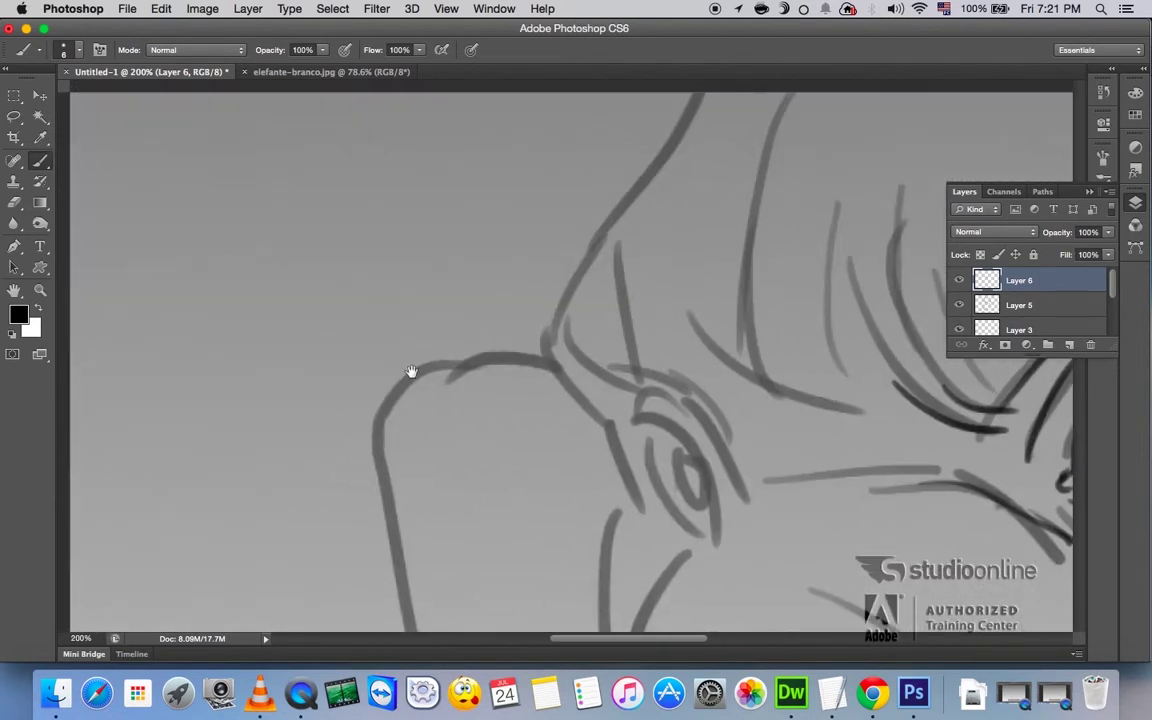
pyautogui.moveTo(527, 291); pyautogui.dragTo(487, 263)
pyautogui.moveTo(457, 214); pyautogui.dragTo(523, 326)
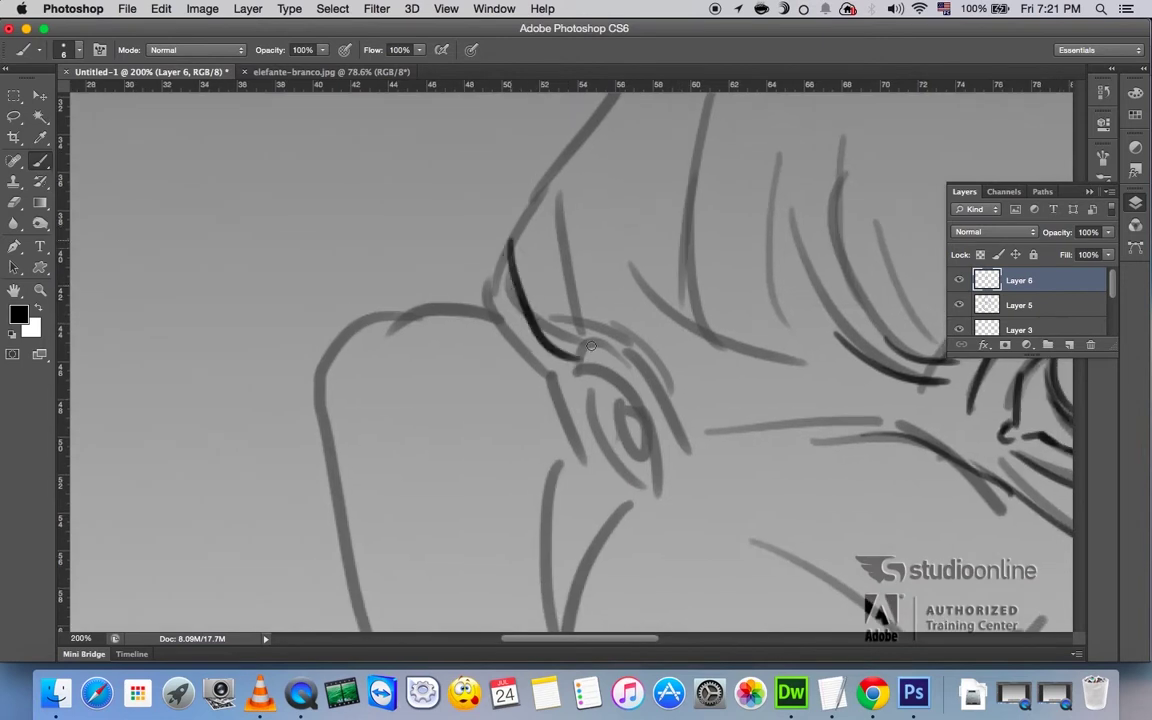
pyautogui.moveTo(502, 260)
pyautogui.mouseDown()
pyautogui.moveTo(556, 298)
pyautogui.moveTo(558, 278)
pyautogui.moveTo(538, 261)
pyautogui.mouseUp()
pyautogui.moveTo(466, 283)
pyautogui.mouseDown()
pyautogui.moveTo(568, 350)
pyautogui.moveTo(552, 388)
pyautogui.mouseUp()
pyautogui.moveTo(468, 262)
pyautogui.mouseDown()
pyautogui.moveTo(486, 343)
pyautogui.moveTo(505, 343)
pyautogui.mouseUp()
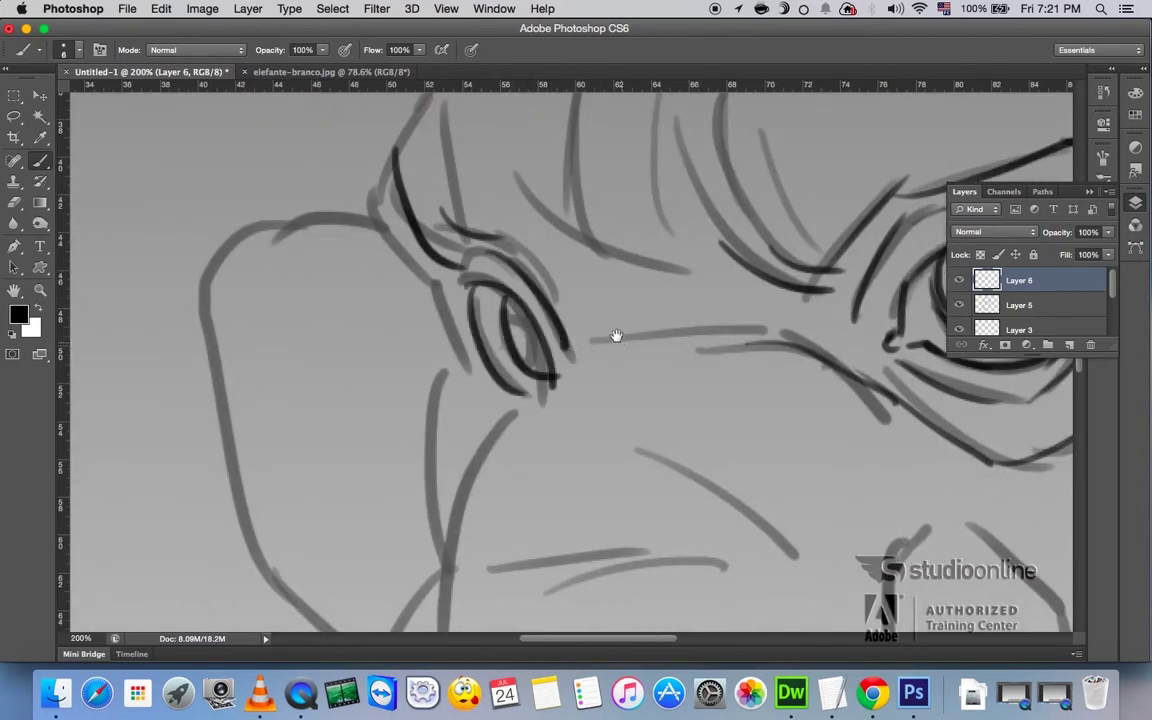
# - Trace the trunk outline from the eye's corner down to its curled tip
pyautogui.moveTo(617, 334)
pyautogui.mouseDown()
pyautogui.moveTo(499, 290)
pyautogui.moveTo(610, 194)
pyautogui.moveTo(474, 310)
pyautogui.moveTo(490, 242)
pyautogui.moveTo(476, 310)
pyautogui.mouseUp()
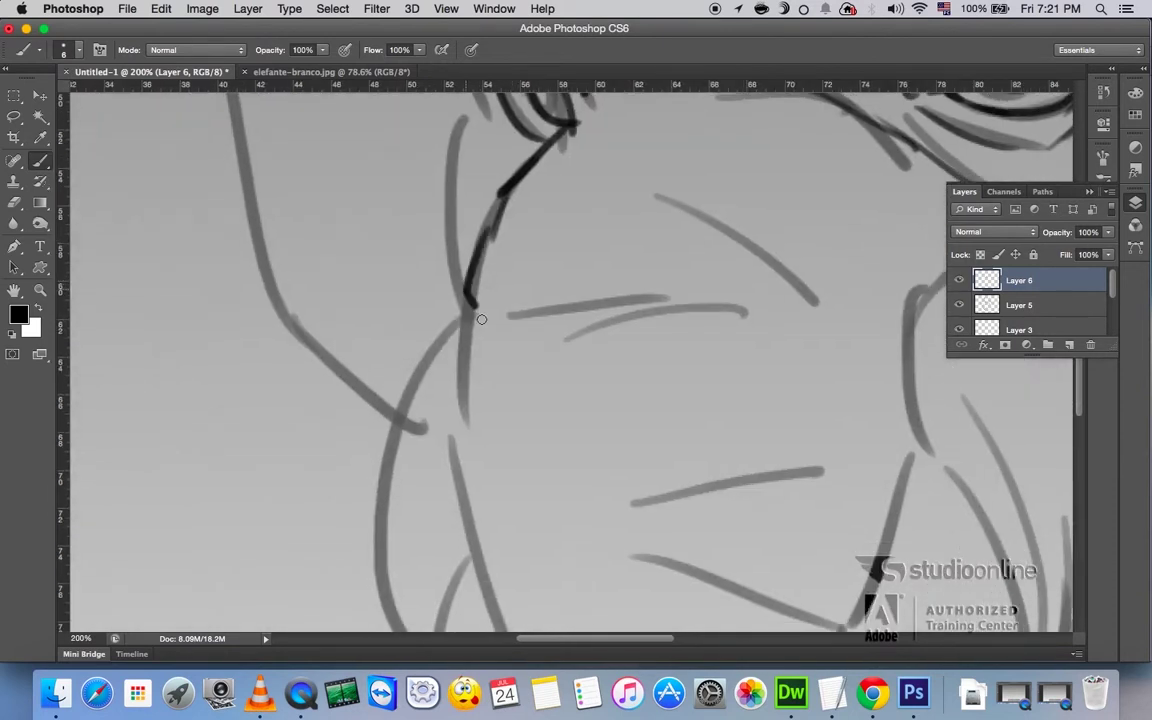
pyautogui.moveTo(452, 402); pyautogui.dragTo(496, 264)
pyautogui.moveTo(518, 178)
pyautogui.mouseDown()
pyautogui.moveTo(510, 248)
pyautogui.moveTo(530, 343)
pyautogui.mouseUp()
pyautogui.moveTo(539, 388); pyautogui.dragTo(453, 306)
pyautogui.moveTo(435, 262); pyautogui.dragTo(462, 358)
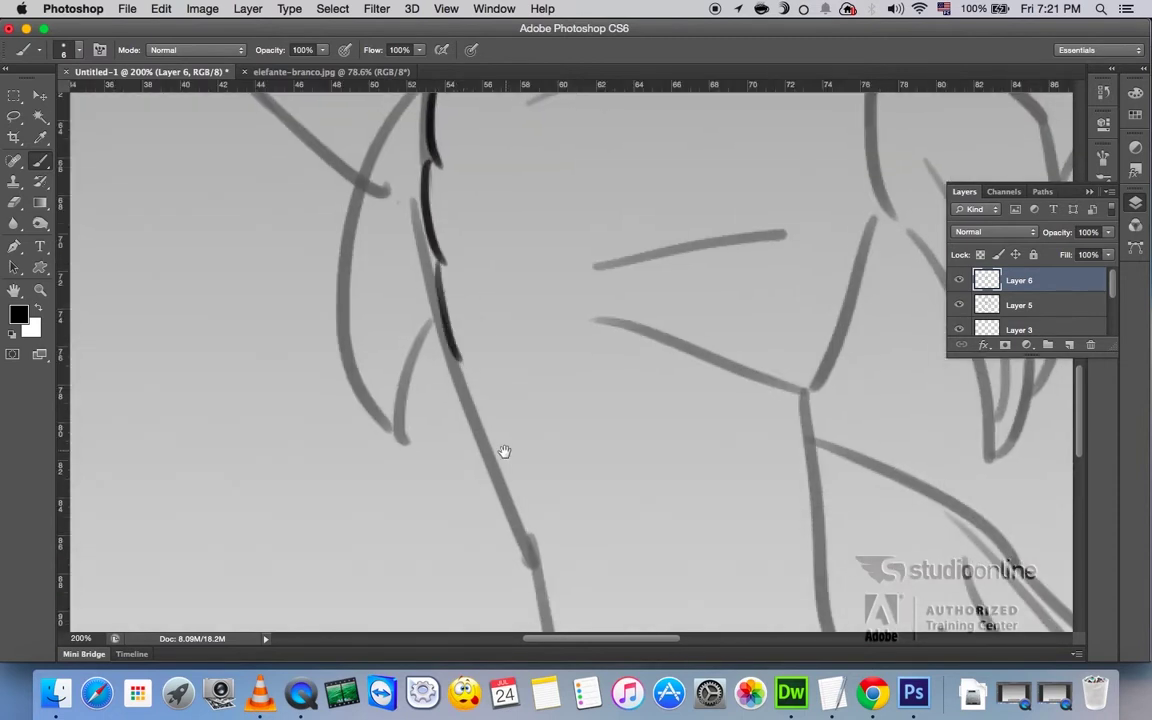
pyautogui.moveTo(504, 452); pyautogui.dragTo(478, 270)
pyautogui.moveTo(427, 190); pyautogui.dragTo(494, 337)
pyautogui.moveTo(492, 342); pyautogui.dragTo(510, 406)
pyautogui.keyDown('shift'); pyautogui.click(526, 476); pyautogui.keyUp('shift')
pyautogui.moveTo(526, 476)
pyautogui.mouseDown()
pyautogui.moveTo(497, 497)
pyautogui.moveTo(640, 510)
pyautogui.moveTo(770, 442)
pyautogui.mouseUp()
pyautogui.moveTo(620, 505); pyautogui.dragTo(712, 488)
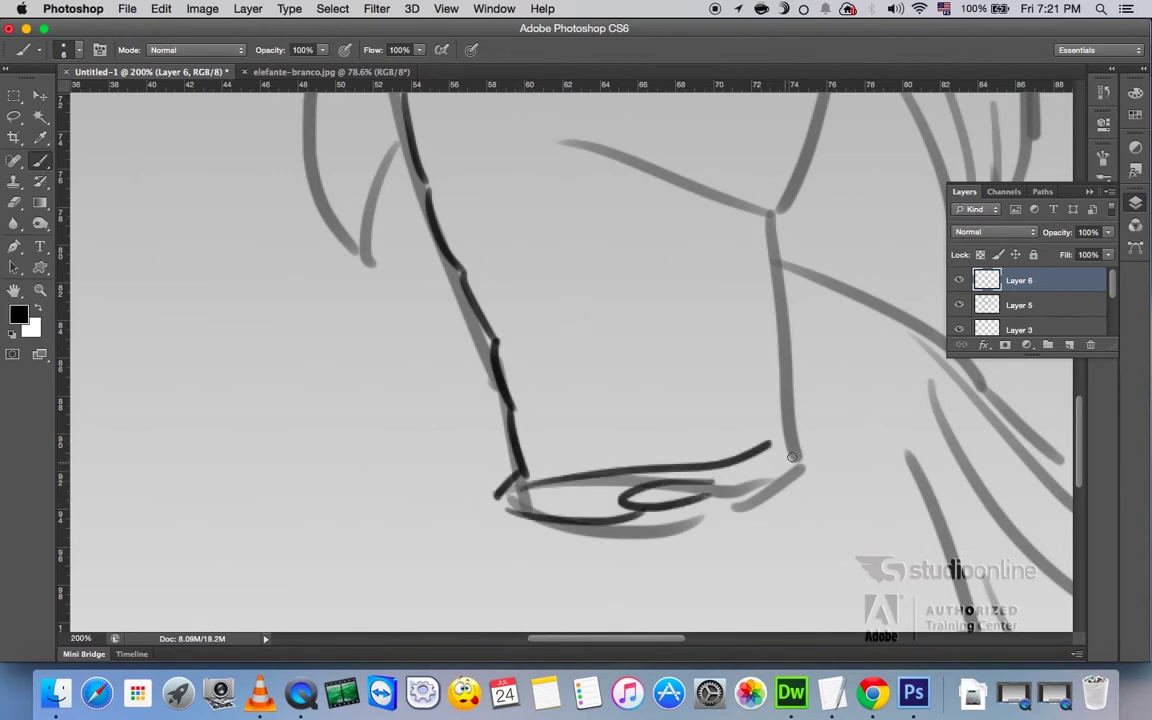
# - Trace the trunk's right edge and ink the first wrinkle lines across it
pyautogui.moveTo(792, 457); pyautogui.dragTo(673, 478)
pyautogui.moveTo(673, 393)
pyautogui.mouseDown()
pyautogui.moveTo(683, 535)
pyautogui.moveTo(649, 390)
pyautogui.mouseUp()
pyautogui.moveTo(663, 278); pyautogui.dragTo(607, 352)
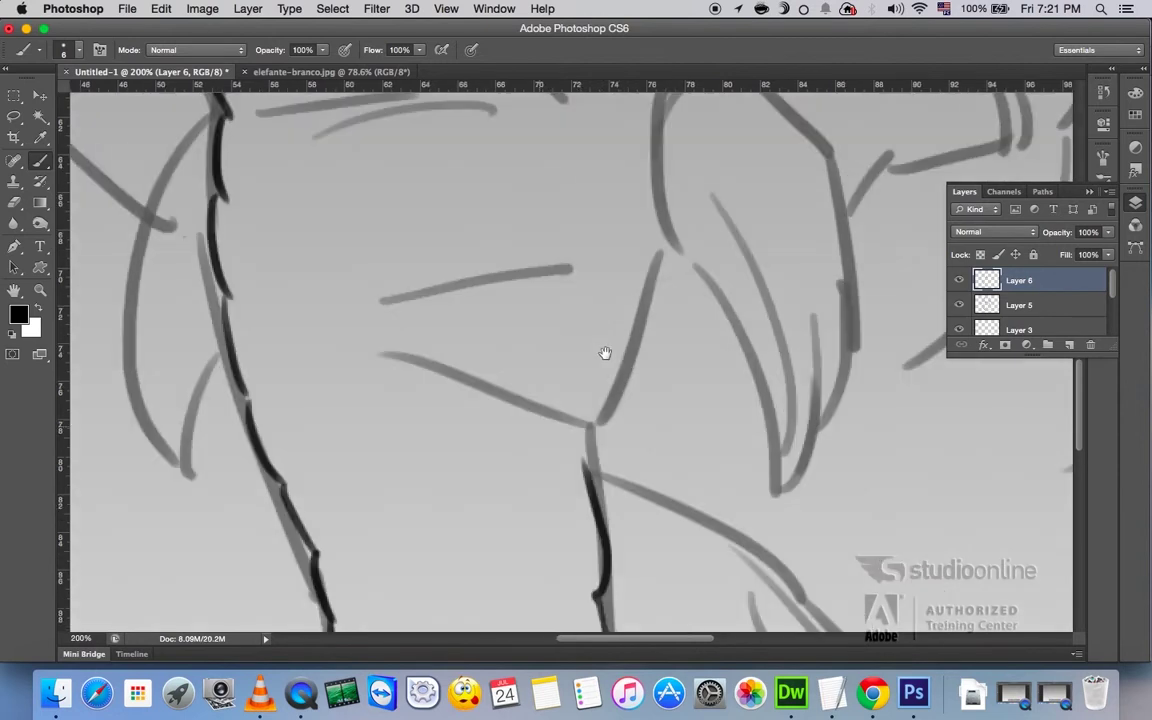
pyautogui.moveTo(596, 436)
pyautogui.mouseDown()
pyautogui.moveTo(621, 372)
pyautogui.moveTo(656, 390)
pyautogui.mouseUp()
pyautogui.moveTo(388, 412)
pyautogui.mouseDown()
pyautogui.moveTo(515, 413)
pyautogui.moveTo(605, 460)
pyautogui.mouseUp()
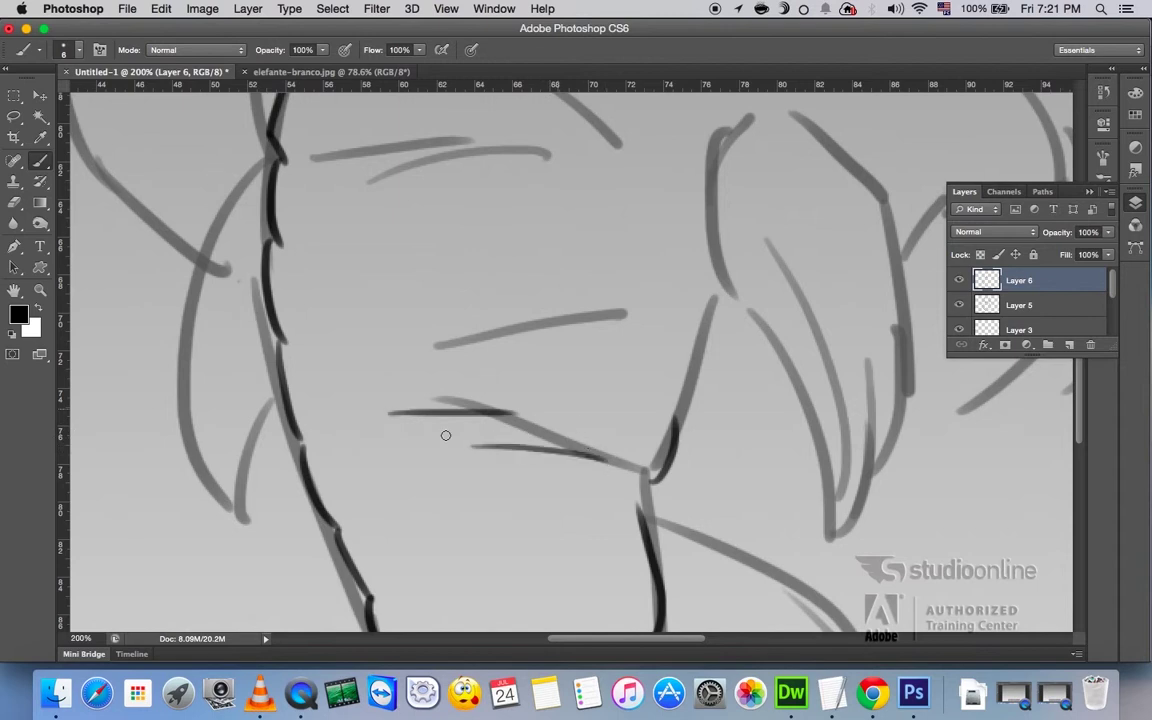
pyautogui.moveTo(433, 412)
pyautogui.mouseDown()
pyautogui.moveTo(282, 427)
pyautogui.moveTo(377, 370)
pyautogui.mouseUp()
pyautogui.moveTo(271, 310); pyautogui.dragTo(437, 297)
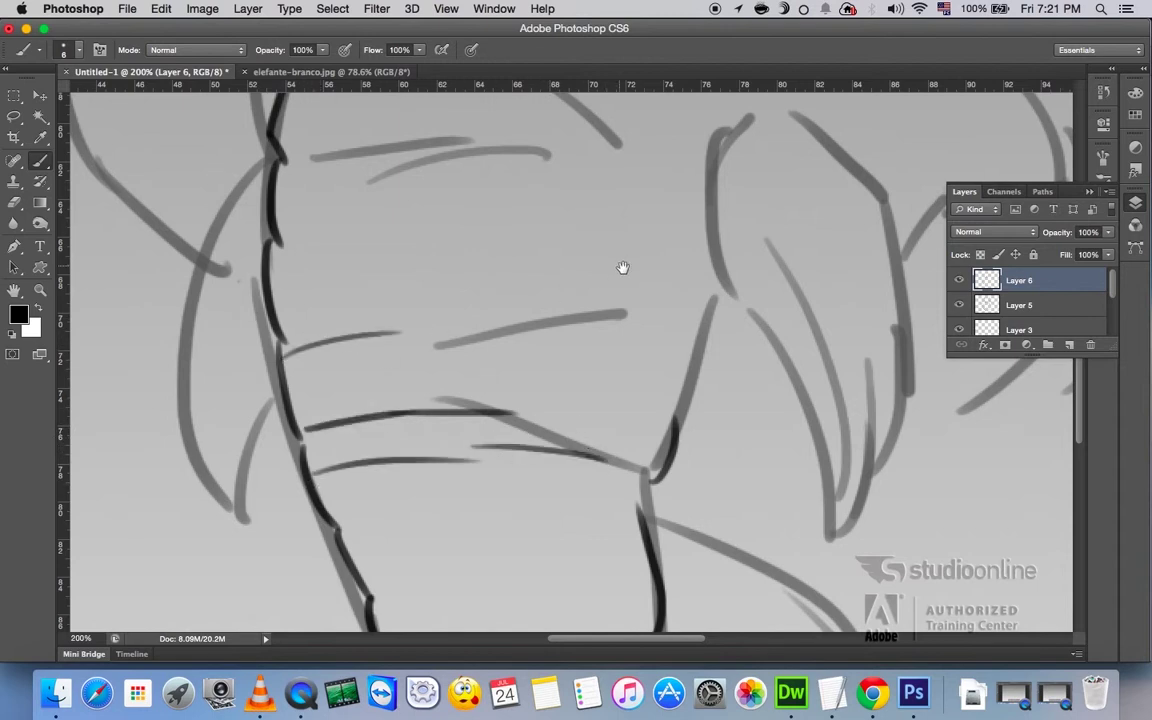
# - Ink more horizontal, diagonal and upper wrinkle lines across the trunk
pyautogui.moveTo(620, 268); pyautogui.dragTo(515, 372)
pyautogui.moveTo(236, 357); pyautogui.dragTo(418, 357)
pyautogui.moveTo(455, 307)
pyautogui.mouseDown()
pyautogui.moveTo(570, 358)
pyautogui.moveTo(585, 490)
pyautogui.mouseUp()
pyautogui.moveTo(635, 455); pyautogui.dragTo(597, 389)
pyautogui.moveTo(580, 312)
pyautogui.mouseDown()
pyautogui.moveTo(566, 200)
pyautogui.moveTo(612, 150)
pyautogui.mouseUp()
pyautogui.moveTo(692, 178)
pyautogui.mouseDown()
pyautogui.moveTo(756, 275)
pyautogui.moveTo(680, 240)
pyautogui.moveTo(650, 197)
pyautogui.mouseUp()
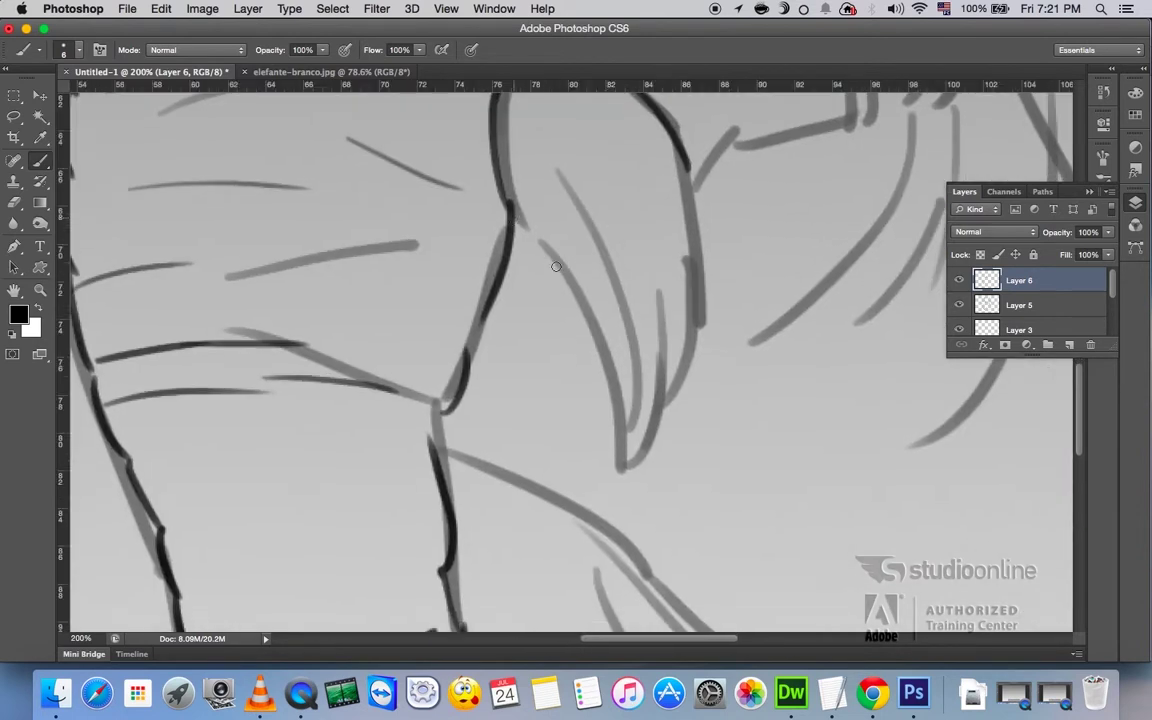
# - Ink the tusk's left edge, then erase the unwanted ink on the tusk
pyautogui.moveTo(510, 215); pyautogui.dragTo(630, 450)
pyautogui.moveTo(560, 420); pyautogui.dragTo(590, 366)
pyautogui.moveTo(608, 273); pyautogui.dragTo(593, 368)
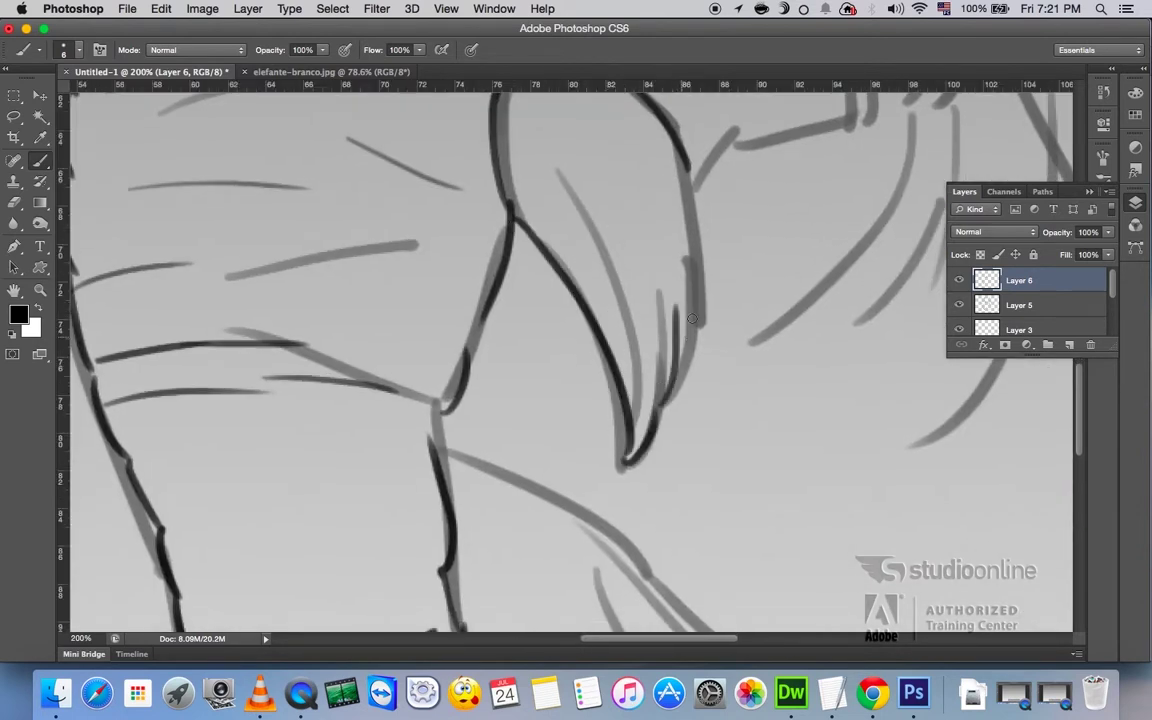
pyautogui.moveTo(623, 308); pyautogui.dragTo(612, 235)
pyautogui.scroll(5, 629, 339)
pyautogui.press('e')
pyautogui.moveTo(550, 395); pyautogui.dragTo(615, 475)
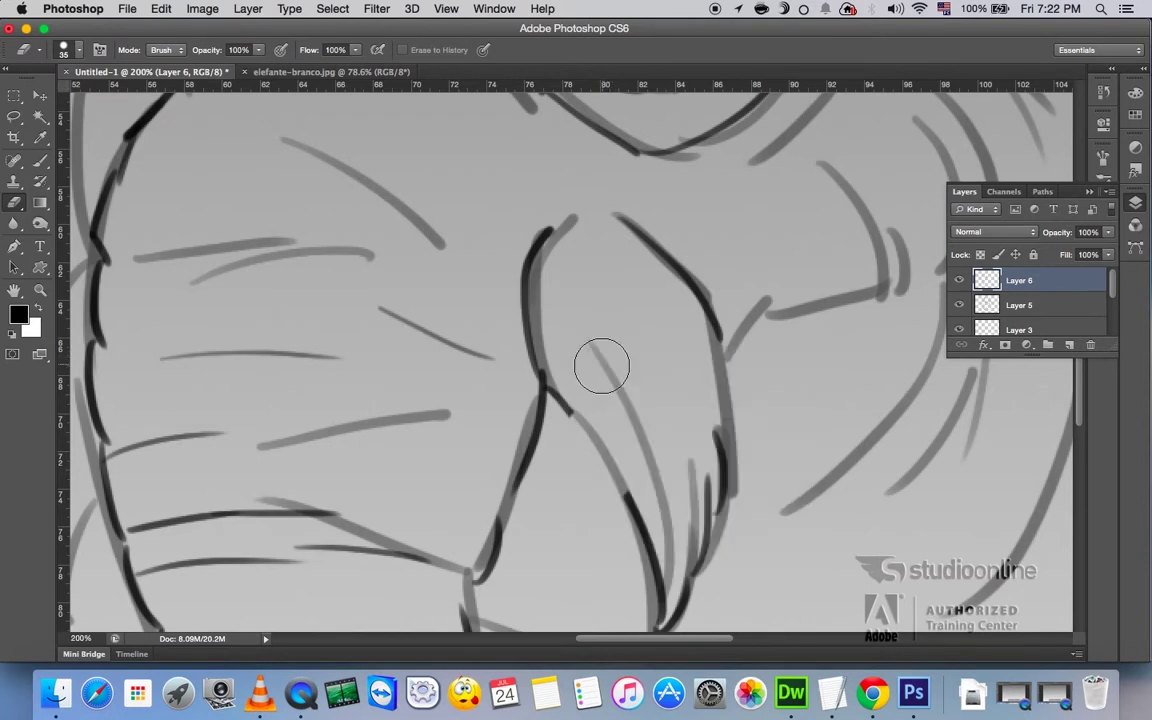
# - Redraw the tusk with an arc across its top, its right edge and crossing lines
pyautogui.press('b')
pyautogui.moveTo(583, 408); pyautogui.dragTo(718, 336)
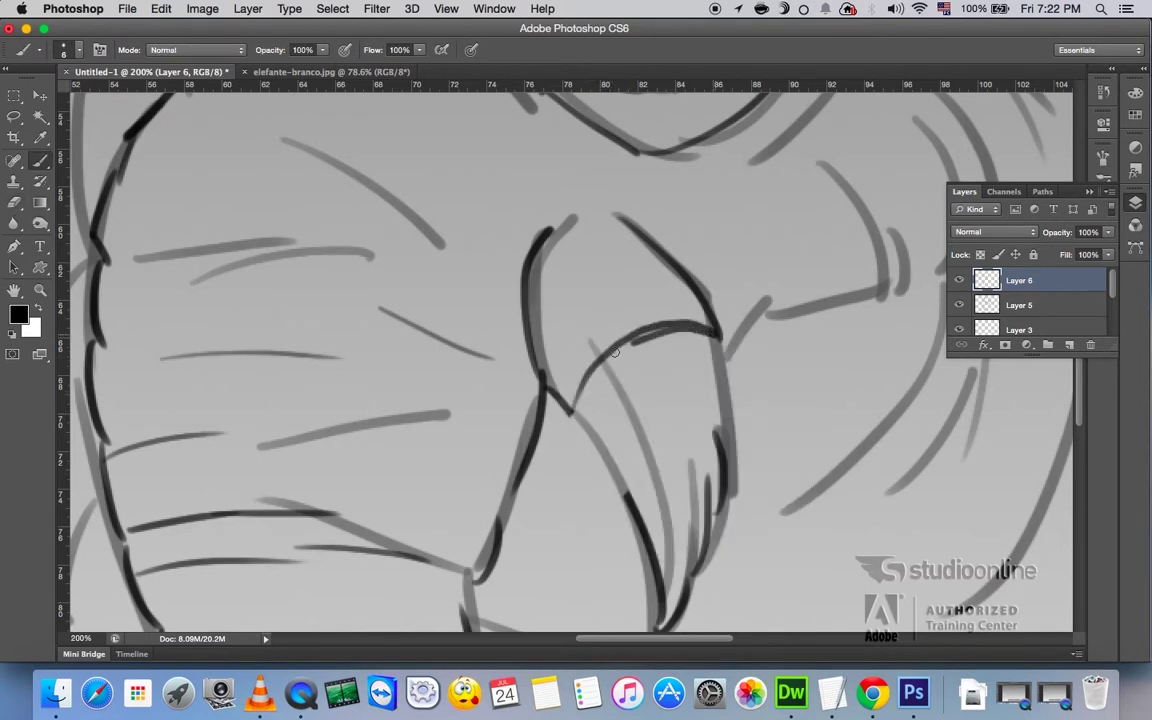
pyautogui.moveTo(620, 472); pyautogui.dragTo(716, 410)
pyautogui.moveTo(566, 418); pyautogui.dragTo(614, 470)
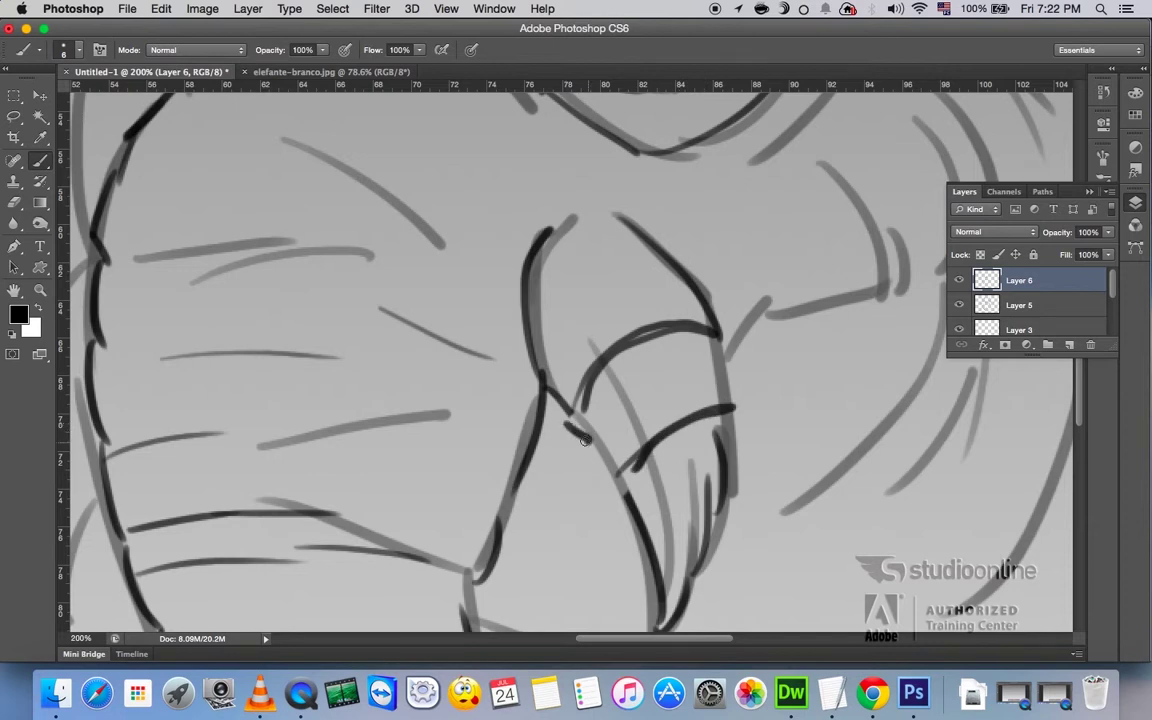
pyautogui.moveTo(715, 334); pyautogui.dragTo(746, 391)
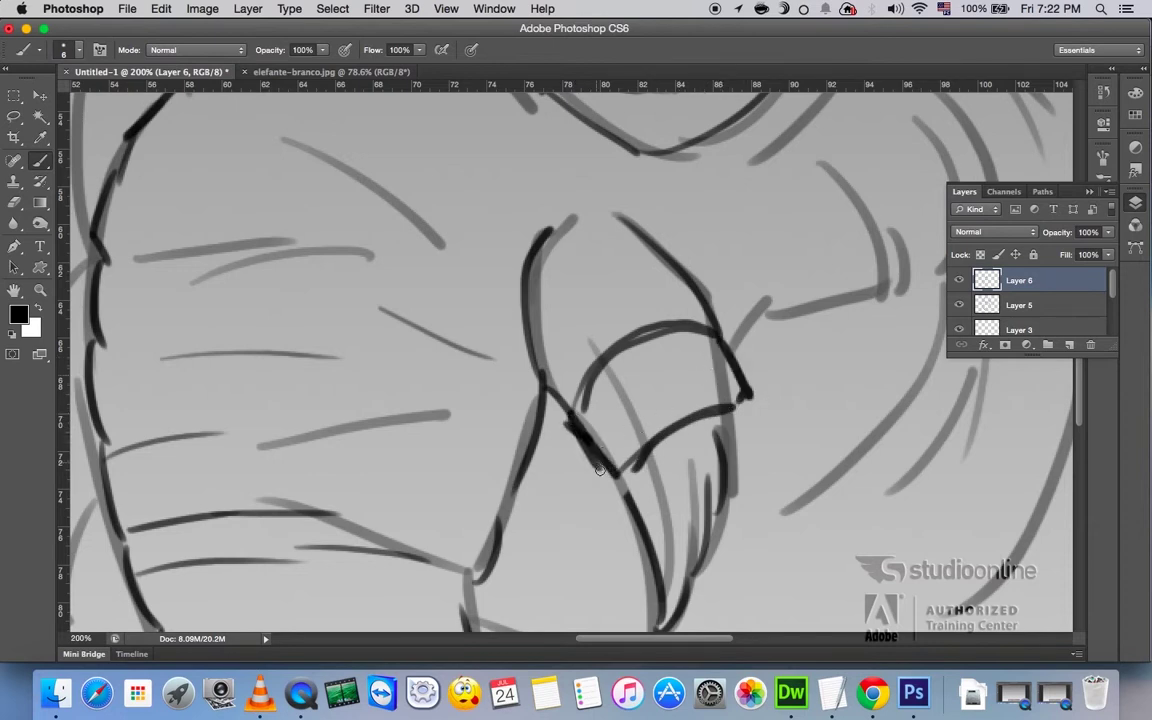
pyautogui.moveTo(599, 470); pyautogui.dragTo(726, 401)
# - Zoom out and ink dark lines over the trunk's folds and left edge
pyautogui.press('z')
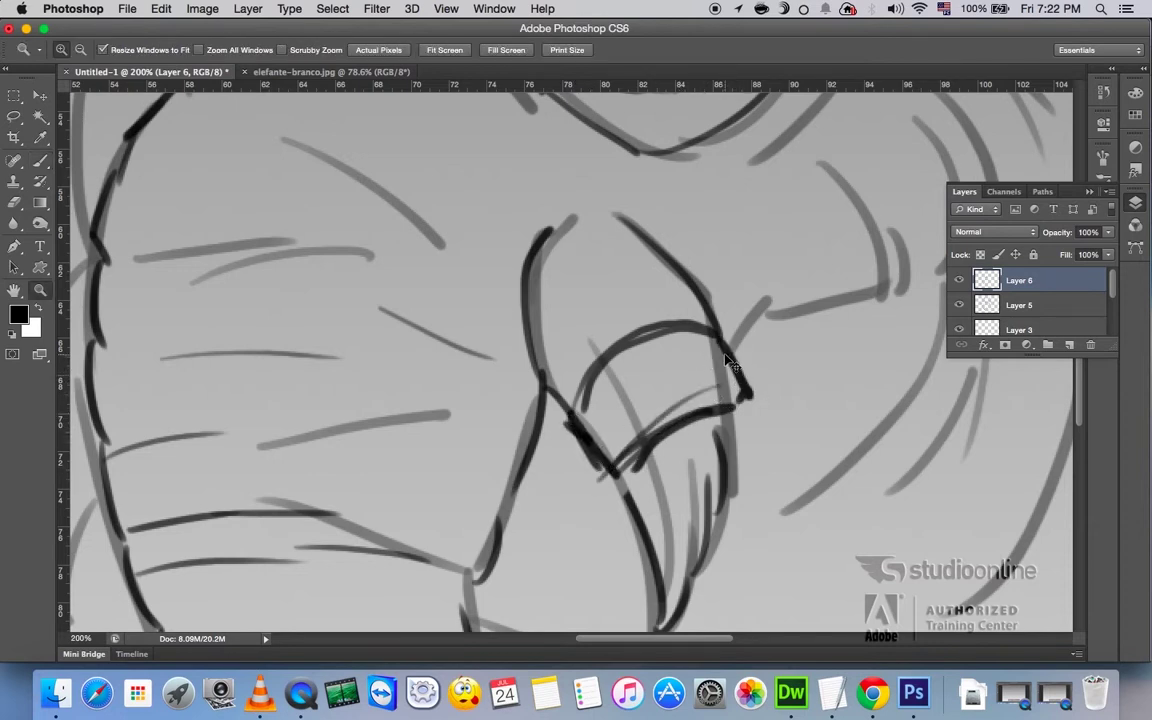
pyautogui.keyDown('alt'); pyautogui.click(725, 357); pyautogui.keyUp('alt')
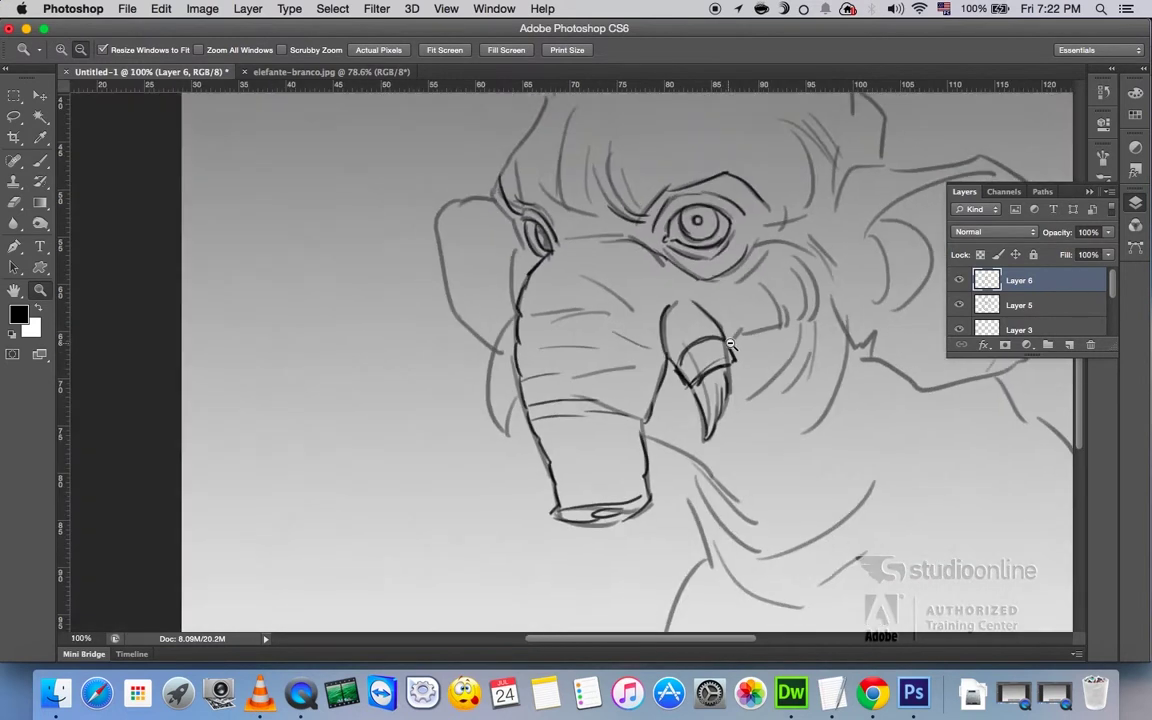
pyautogui.click(507, 357)
pyautogui.press('b')
pyautogui.moveTo(430, 345); pyautogui.dragTo(524, 401)
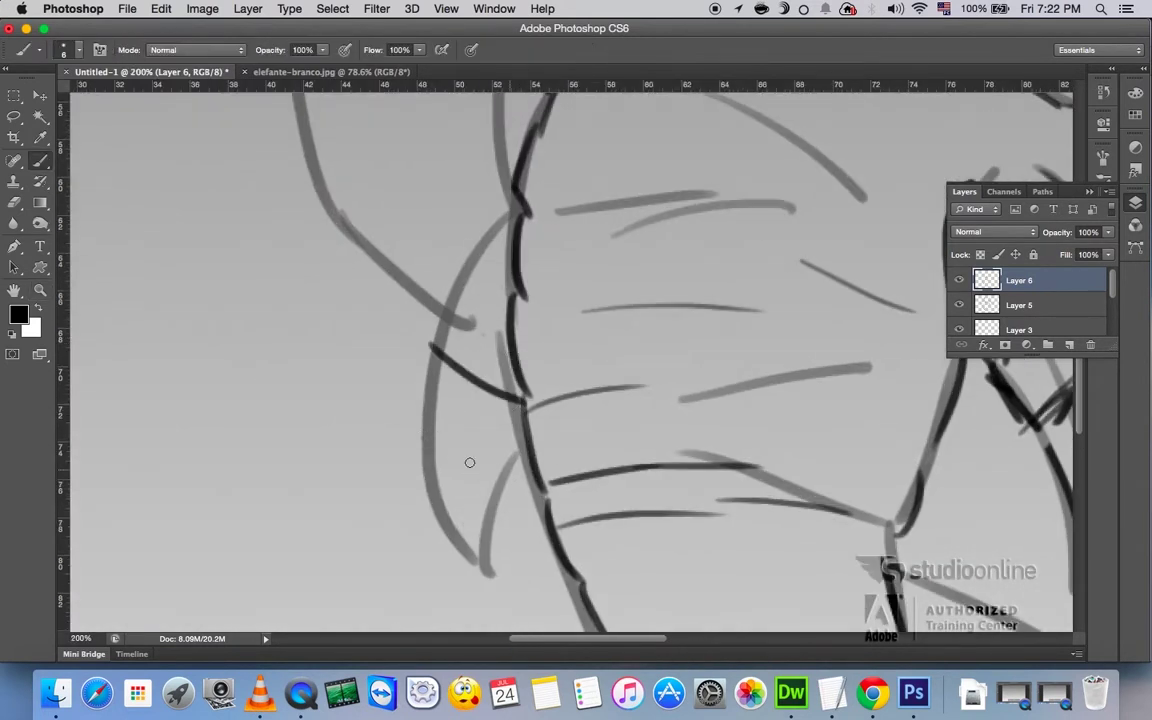
pyautogui.moveTo(414, 432); pyautogui.dragTo(517, 484)
pyautogui.moveTo(430, 348); pyautogui.dragTo(420, 462)
pyautogui.moveTo(522, 450); pyautogui.dragTo(505, 495)
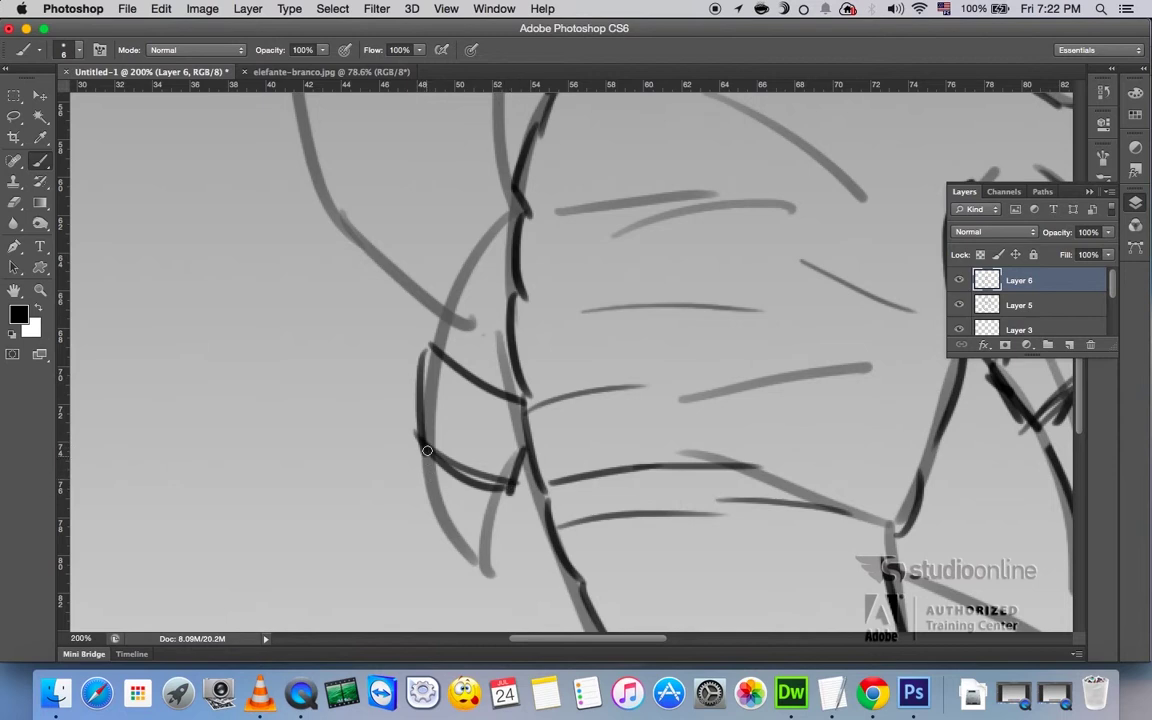
pyautogui.moveTo(420, 450); pyautogui.dragTo(488, 568)
pyautogui.moveTo(478, 490)
pyautogui.mouseDown()
pyautogui.moveTo(489, 545)
pyautogui.moveTo(516, 428)
pyautogui.mouseUp()
# - Ink strokes above-left of the eye and extend the trunk's left contour downward
pyautogui.scroll(5, 470, 420)
pyautogui.scroll(3, 485, 339)
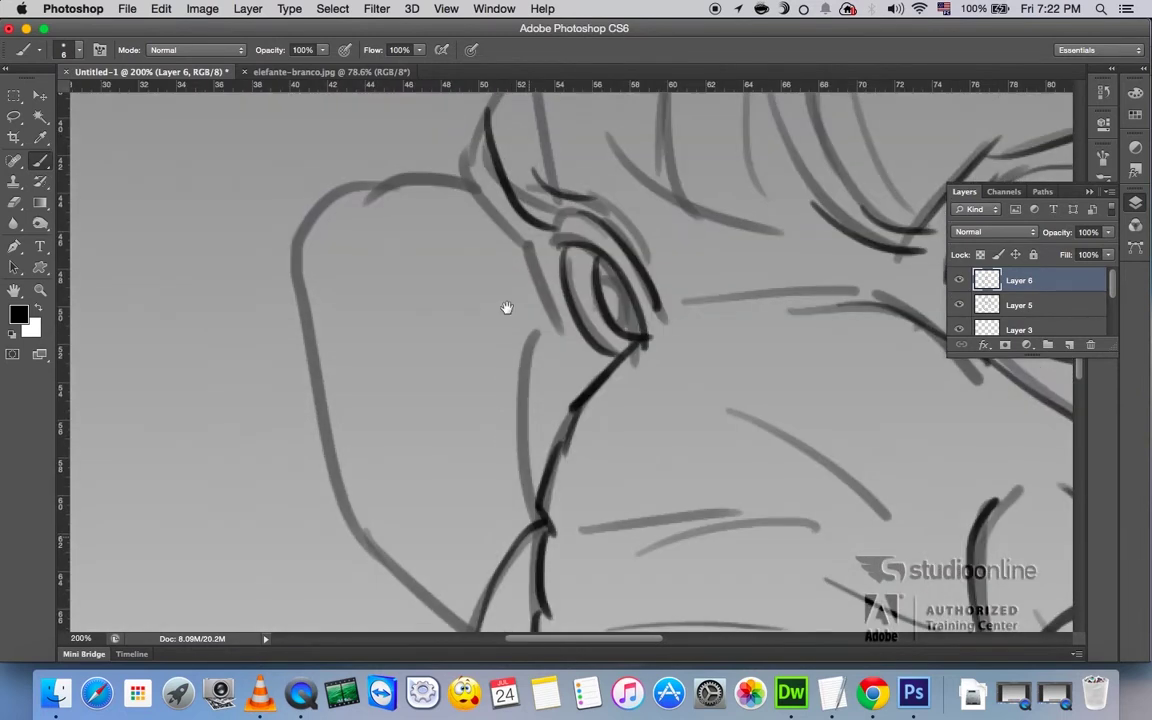
pyautogui.moveTo(465, 157)
pyautogui.mouseDown()
pyautogui.moveTo(523, 248)
pyautogui.moveTo(555, 350)
pyautogui.moveTo(538, 508)
pyautogui.moveTo(905, 556)
pyautogui.mouseUp()
pyautogui.moveTo(524, 277); pyautogui.dragTo(404, 291)
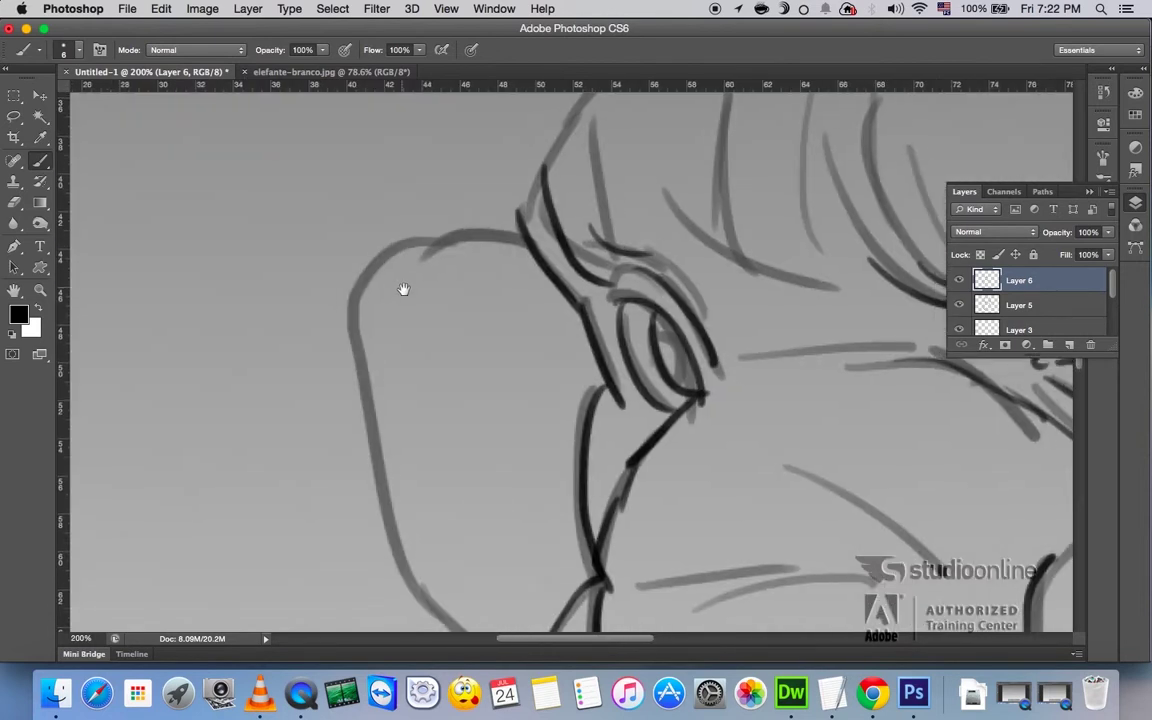
pyautogui.moveTo(520, 237)
pyautogui.mouseDown()
pyautogui.moveTo(352, 330)
pyautogui.moveTo(420, 575)
pyautogui.mouseUp()
pyautogui.moveTo(497, 459); pyautogui.dragTo(497, 316)
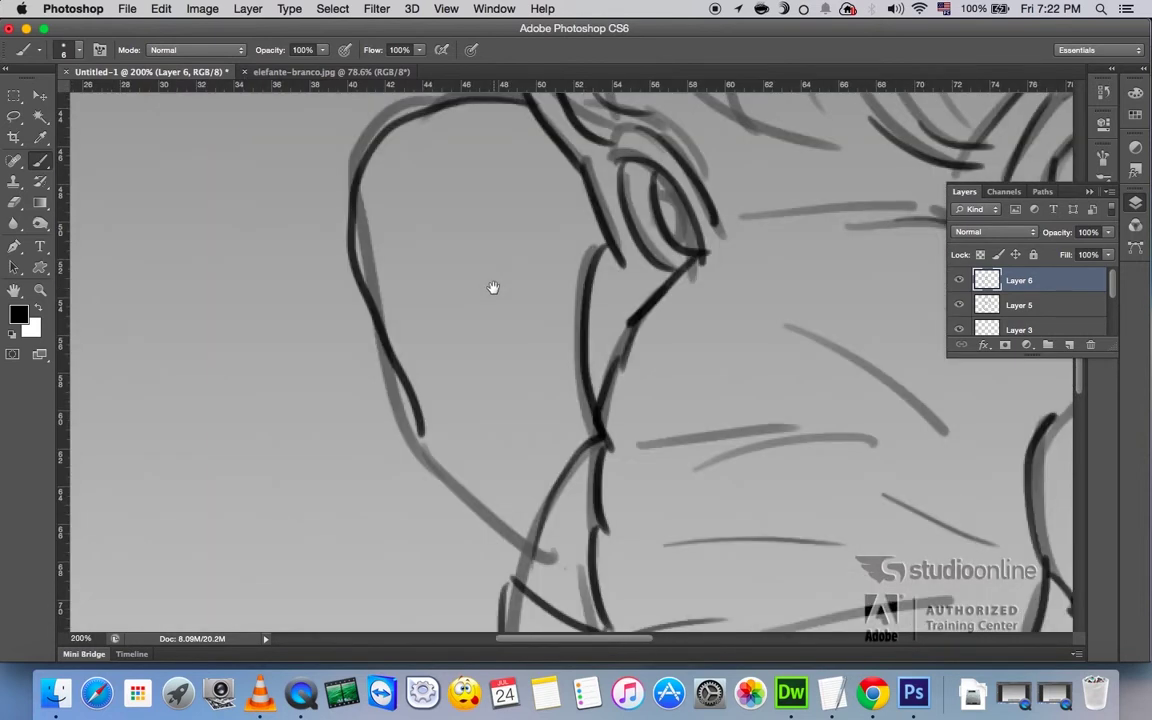
pyautogui.moveTo(420, 435); pyautogui.dragTo(525, 540)
pyautogui.moveTo(510, 281); pyautogui.dragTo(496, 507)
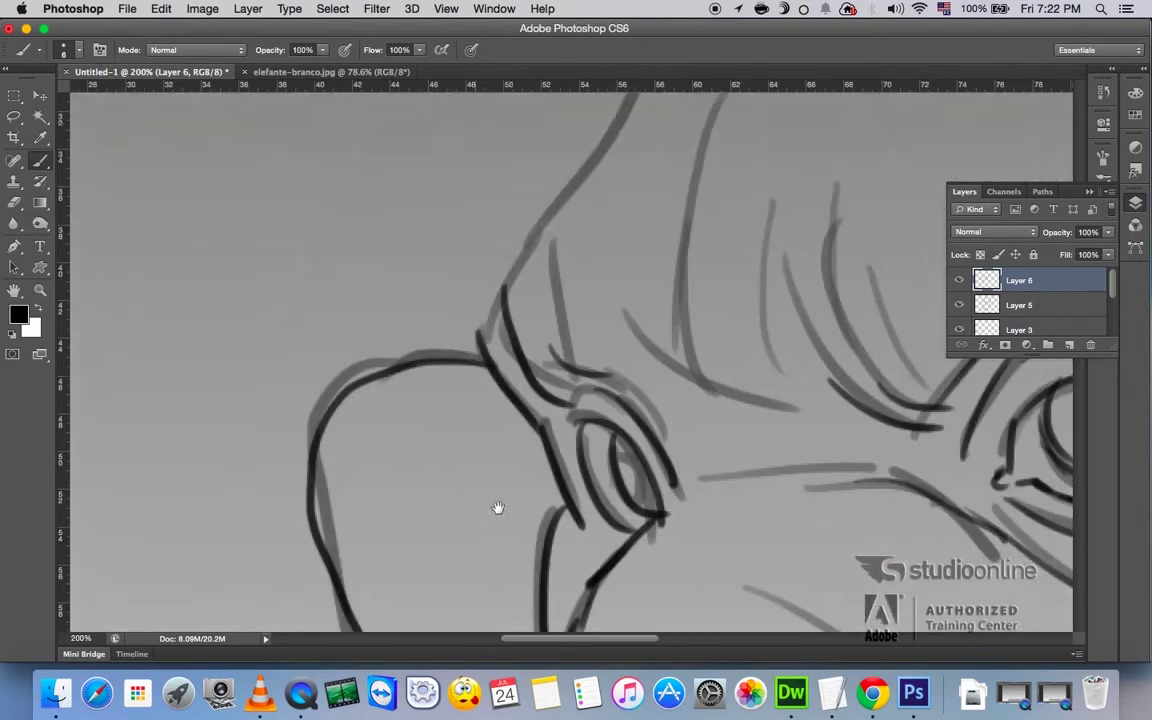
pyautogui.moveTo(571, 219); pyautogui.dragTo(507, 386)
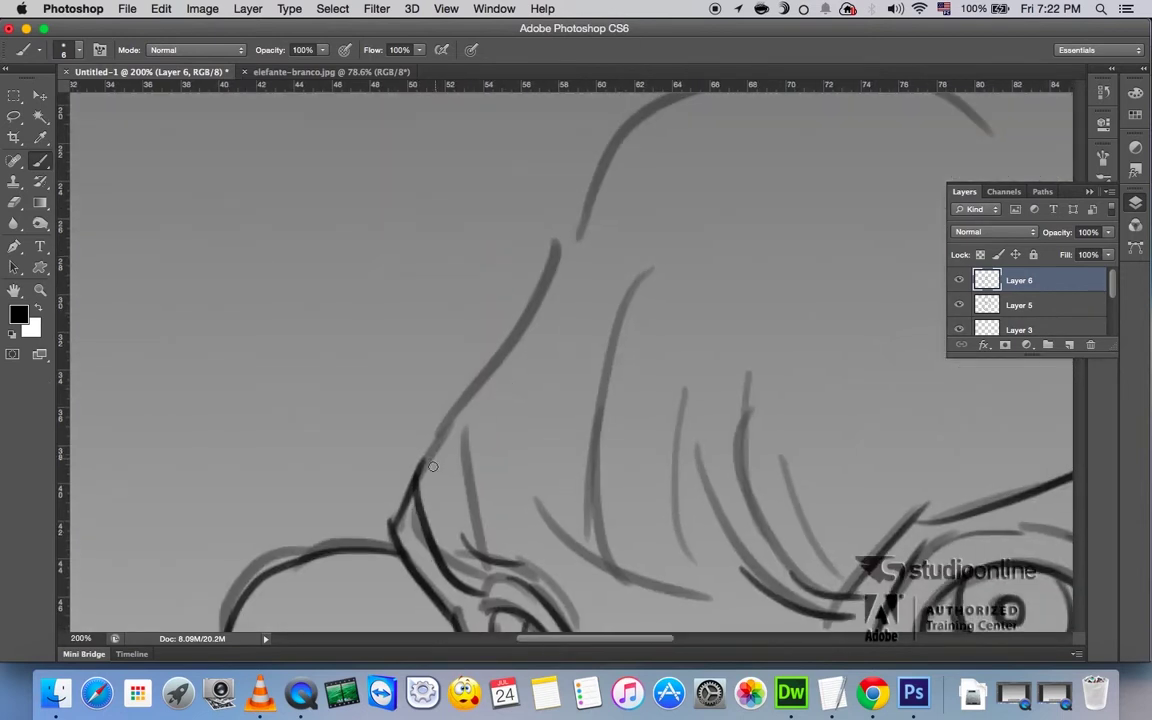
# - Ink the forehead contour and the bumpy outline along the top of the head
pyautogui.moveTo(390, 421)
pyautogui.mouseDown()
pyautogui.moveTo(552, 222)
pyautogui.moveTo(496, 306)
pyautogui.moveTo(695, 166)
pyautogui.moveTo(416, 282)
pyautogui.mouseUp()
pyautogui.moveTo(300, 311)
pyautogui.mouseDown()
pyautogui.moveTo(478, 289)
pyautogui.moveTo(590, 340)
pyautogui.mouseUp()
pyautogui.moveTo(508, 332); pyautogui.dragTo(598, 366)
pyautogui.moveTo(465, 283); pyautogui.dragTo(630, 186)
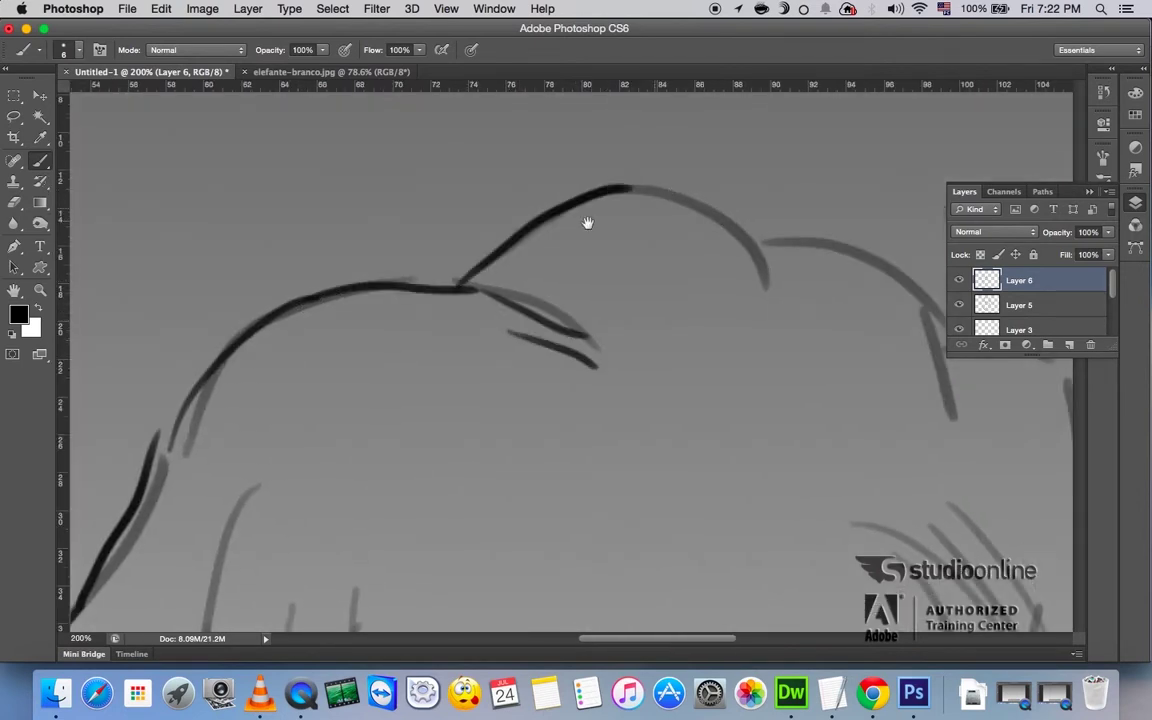
pyautogui.moveTo(696, 209); pyautogui.dragTo(516, 219)
pyautogui.moveTo(455, 196); pyautogui.dragTo(648, 318)
pyautogui.moveTo(626, 258)
pyautogui.mouseDown()
pyautogui.moveTo(733, 329)
pyautogui.moveTo(586, 303)
pyautogui.moveTo(655, 347)
pyautogui.mouseUp()
pyautogui.moveTo(580, 290); pyautogui.dragTo(685, 395)
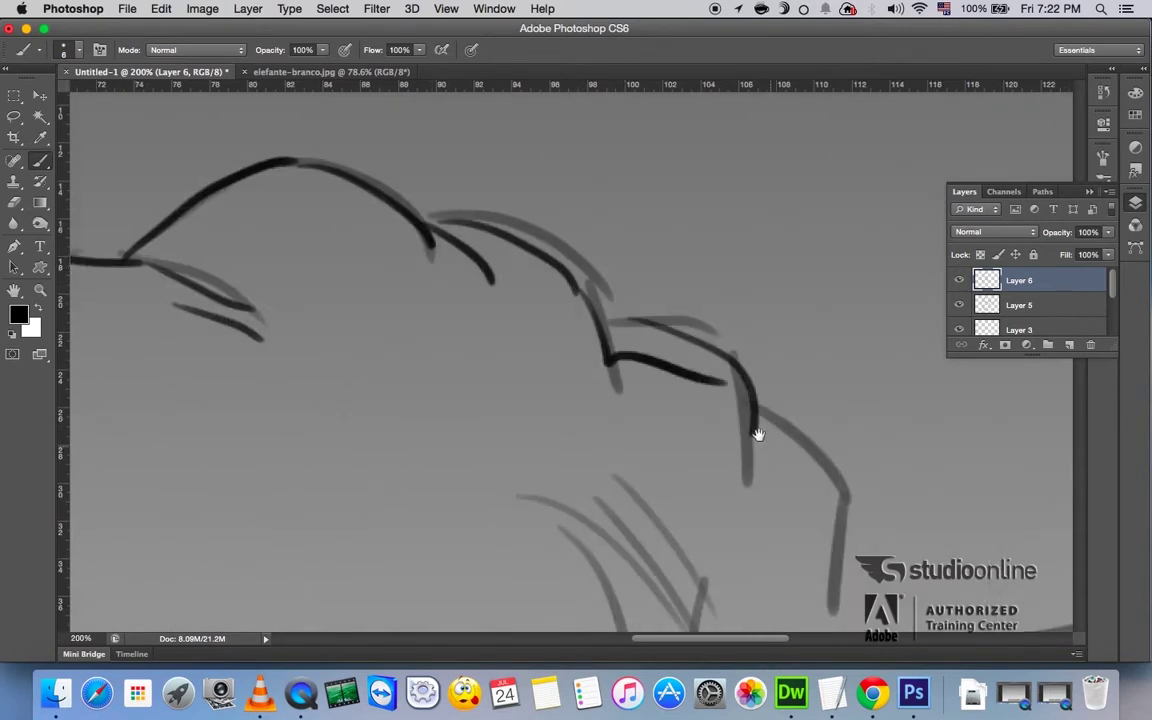
pyautogui.moveTo(756, 437); pyautogui.dragTo(680, 240)
# - Zoom out to see the entire canvas
pyautogui.press('z')
pyautogui.keyDown('alt'); pyautogui.click(745, 330); pyautogui.keyUp('alt')
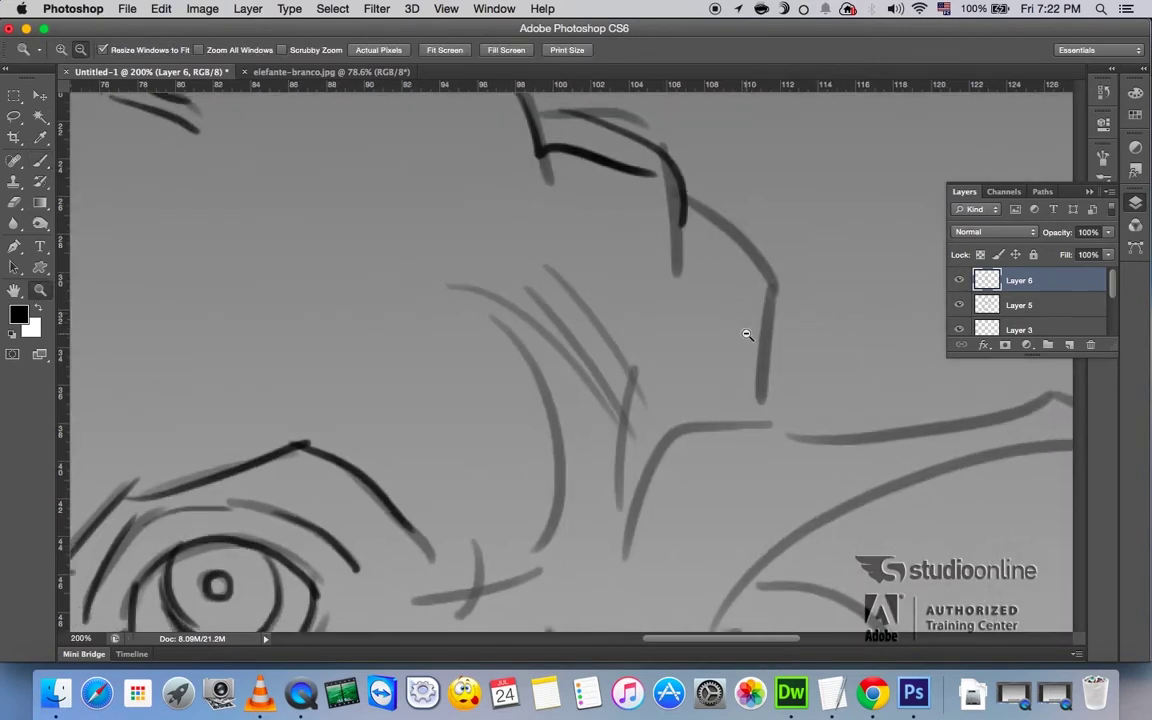
pyautogui.keyDown('alt'); pyautogui.click(746, 333); pyautogui.keyUp('alt')
pyautogui.keyDown('alt'); pyautogui.click(746, 333); pyautogui.keyUp('alt')
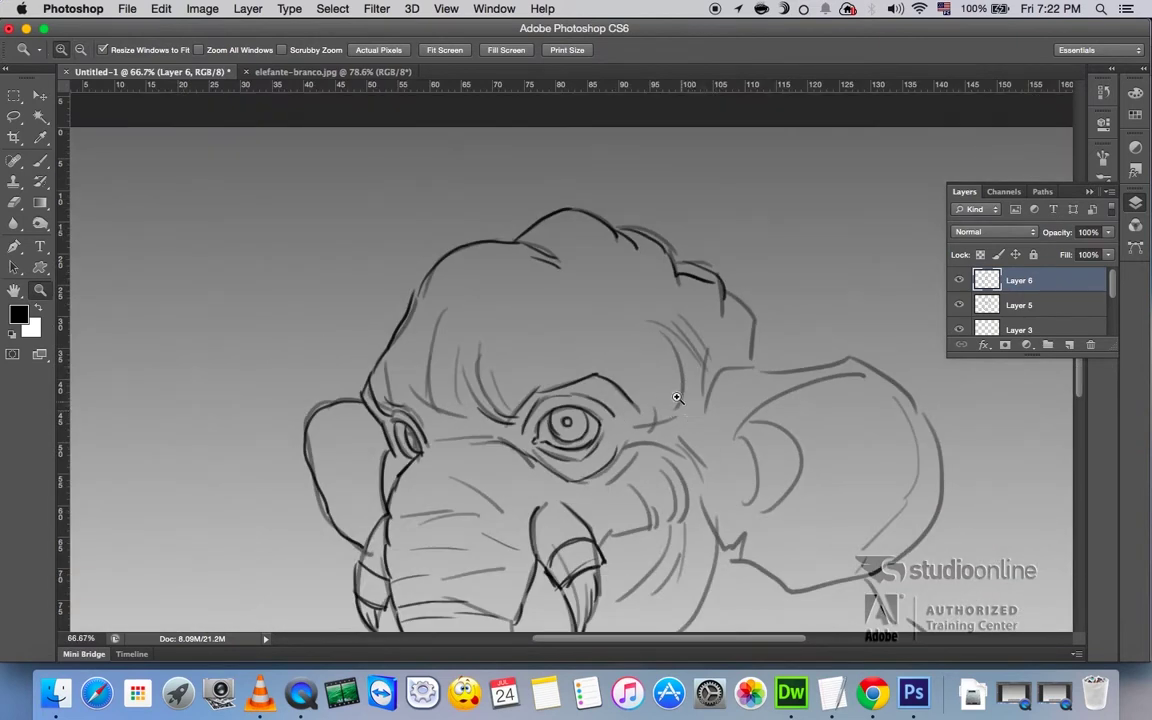
pyautogui.keyDown('alt'); pyautogui.click(662, 385); pyautogui.keyUp('alt')
# - Ink wrinkles beside the eye, hair lines, and hatching on the cheek and neck
pyautogui.click(670, 368)
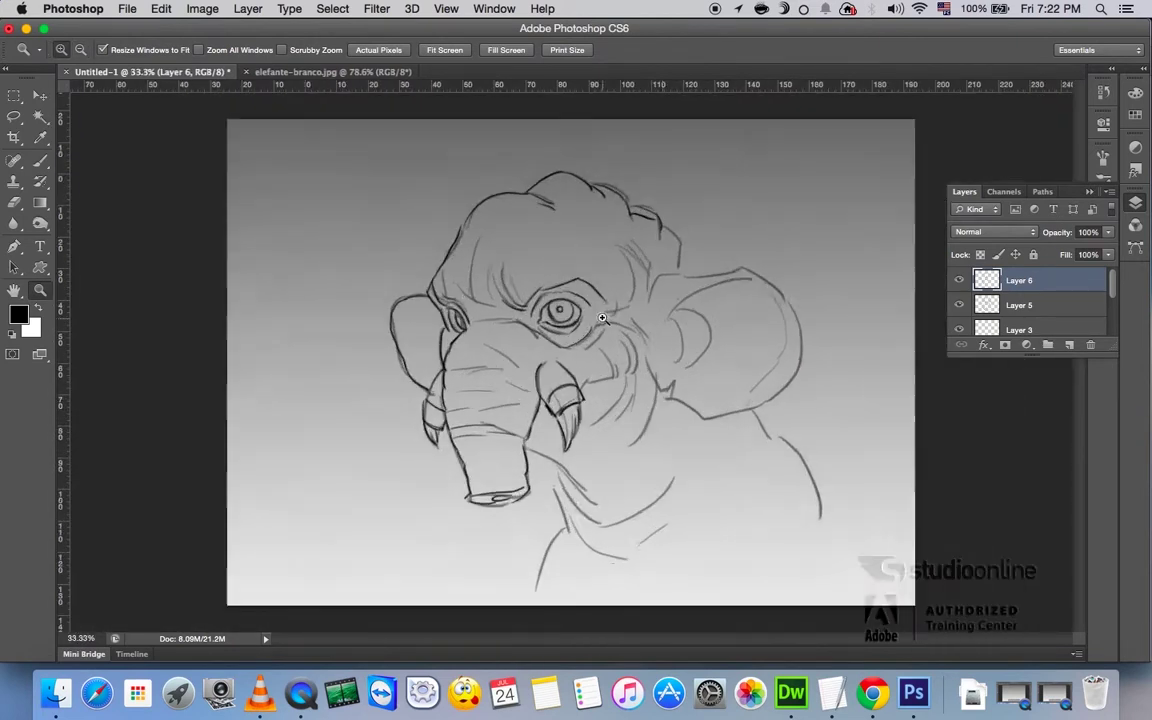
pyautogui.click(567, 273)
pyautogui.press('b')
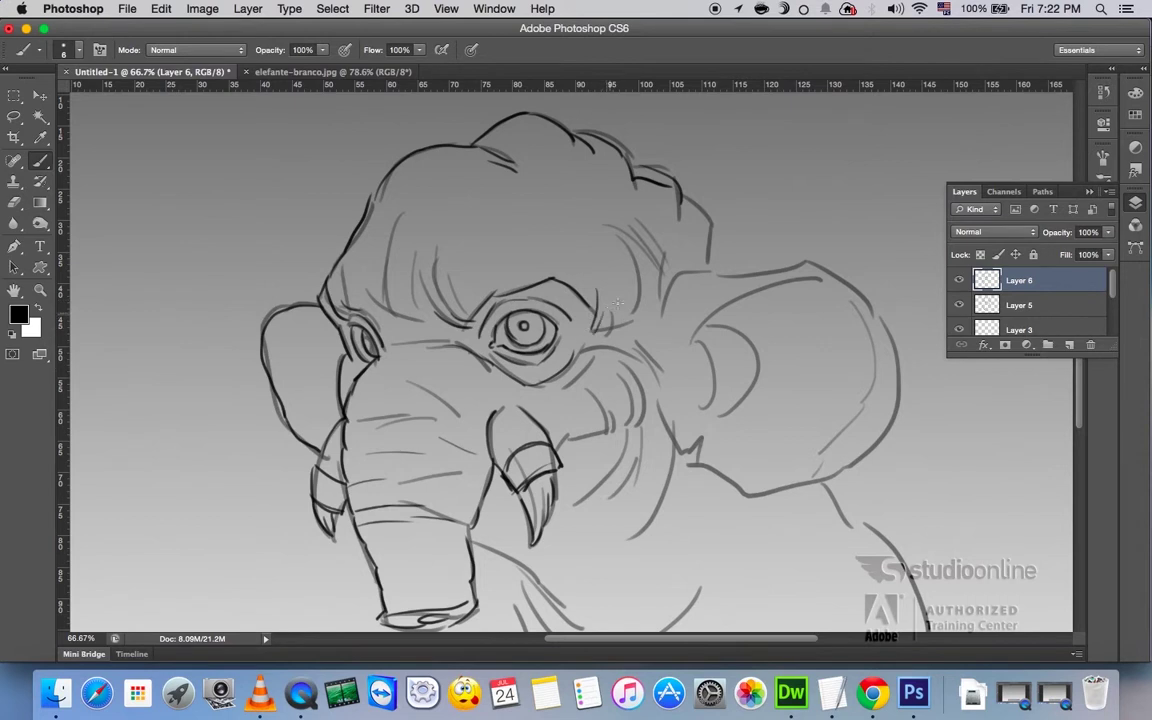
pyautogui.moveTo(618, 302)
pyautogui.mouseDown()
pyautogui.moveTo(618, 323)
pyautogui.moveTo(629, 258)
pyautogui.moveTo(645, 275)
pyautogui.mouseUp()
pyautogui.moveTo(610, 175)
pyautogui.mouseDown()
pyautogui.moveTo(612, 215)
pyautogui.moveTo(680, 268)
pyautogui.moveTo(648, 198)
pyautogui.mouseUp()
pyautogui.moveTo(598, 315); pyautogui.dragTo(560, 350)
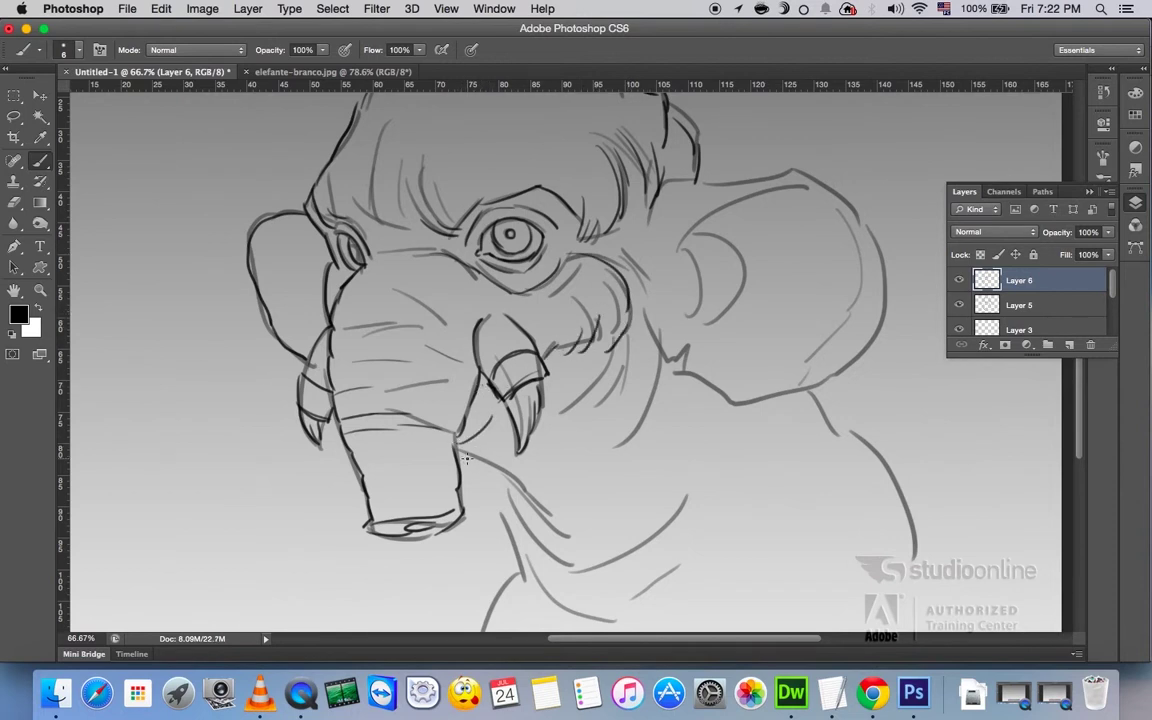
pyautogui.moveTo(456, 445); pyautogui.dragTo(587, 493)
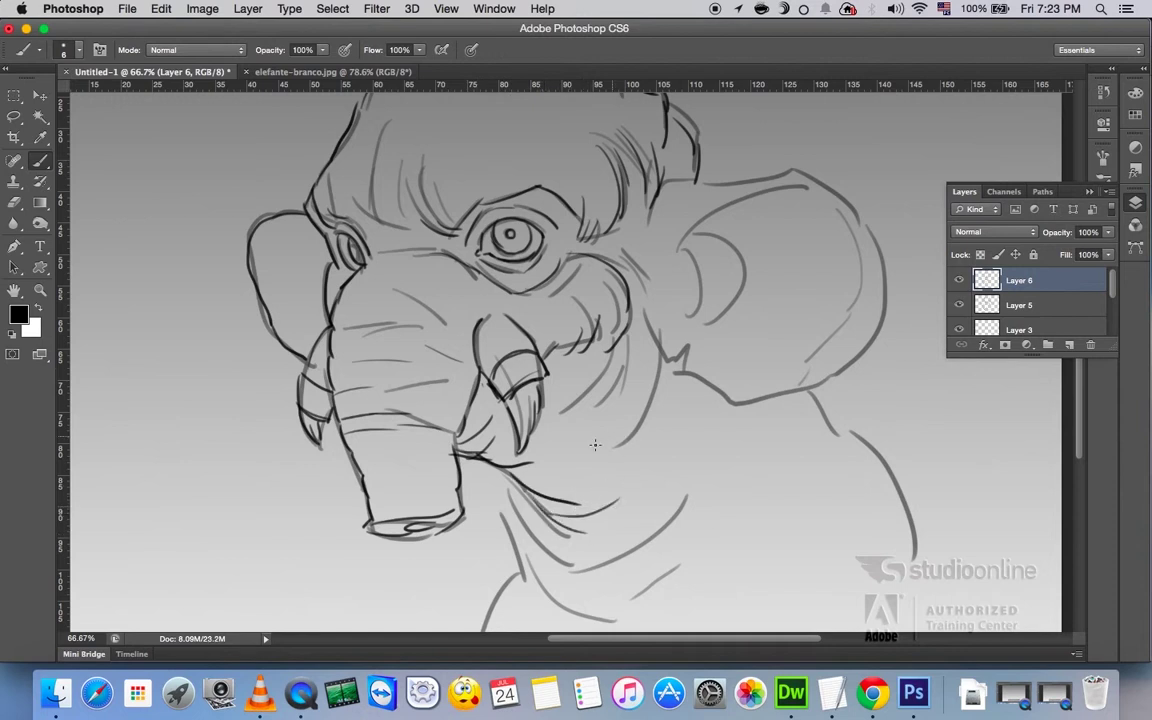
pyautogui.moveTo(570, 440)
pyautogui.mouseDown()
pyautogui.moveTo(620, 410)
pyautogui.moveTo(615, 375)
pyautogui.moveTo(630, 345)
pyautogui.moveTo(651, 348)
pyautogui.moveTo(620, 468)
pyautogui.mouseUp()
pyautogui.moveTo(500, 480)
pyautogui.mouseDown()
pyautogui.moveTo(563, 556)
pyautogui.moveTo(512, 548)
pyautogui.mouseUp()
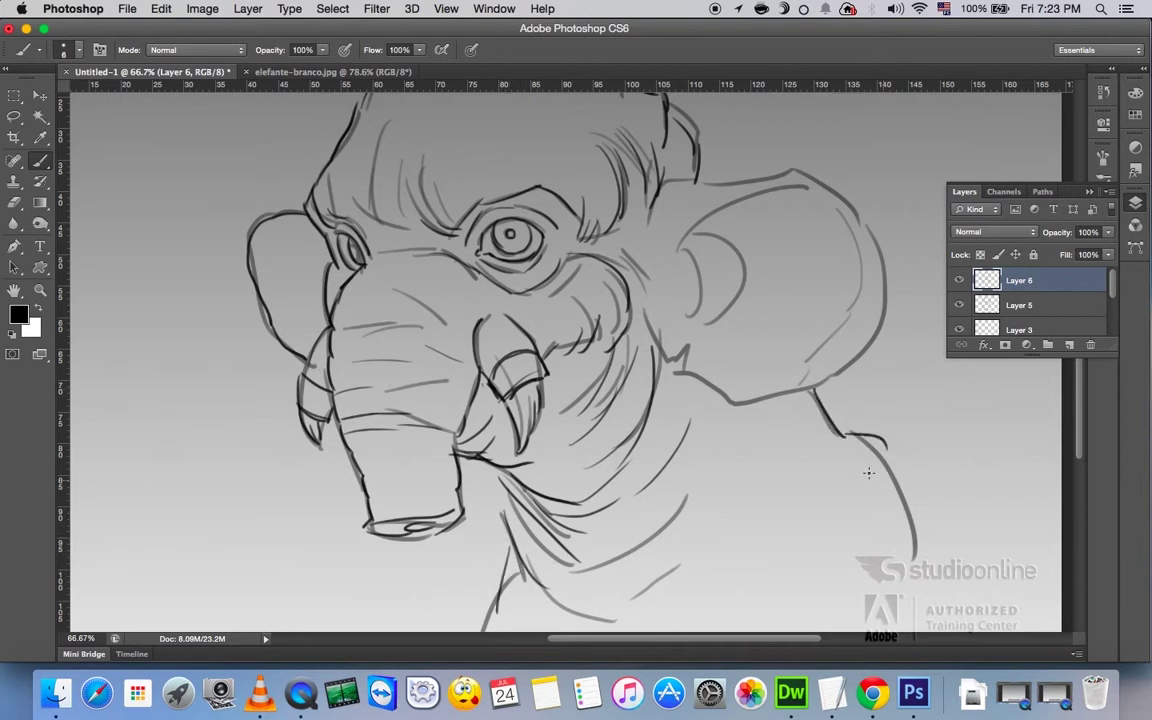
# - Ink the right ear's inner oval and left edge, redoing the jaw line below it
pyautogui.scroll(10, 784, 419)
pyautogui.hscroll(7, 784, 419)
pyautogui.scroll(-2, 629, 325)
pyautogui.hscroll(-4, 629, 325)
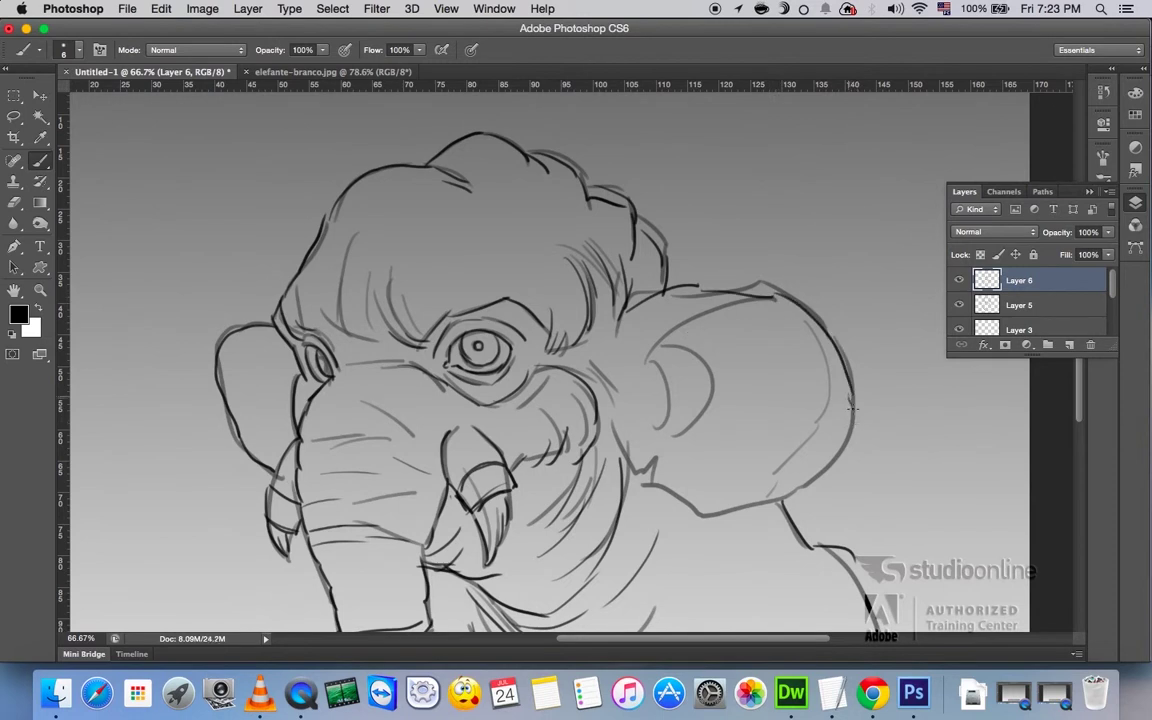
pyautogui.moveTo(852, 408)
pyautogui.mouseDown()
pyautogui.moveTo(835, 453)
pyautogui.moveTo(757, 513)
pyautogui.mouseUp()
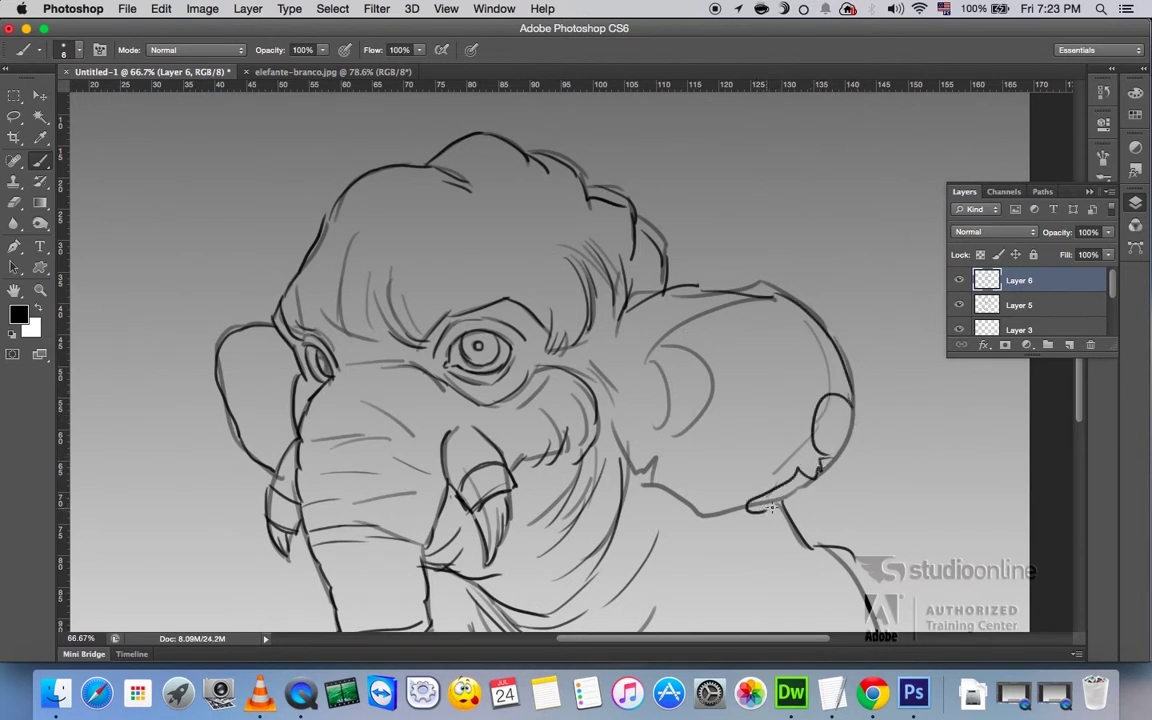
pyautogui.hotkey('ctrl', 'z')
pyautogui.moveTo(815, 458)
pyautogui.mouseDown()
pyautogui.moveTo(658, 487)
pyautogui.moveTo(600, 421)
pyautogui.mouseUp()
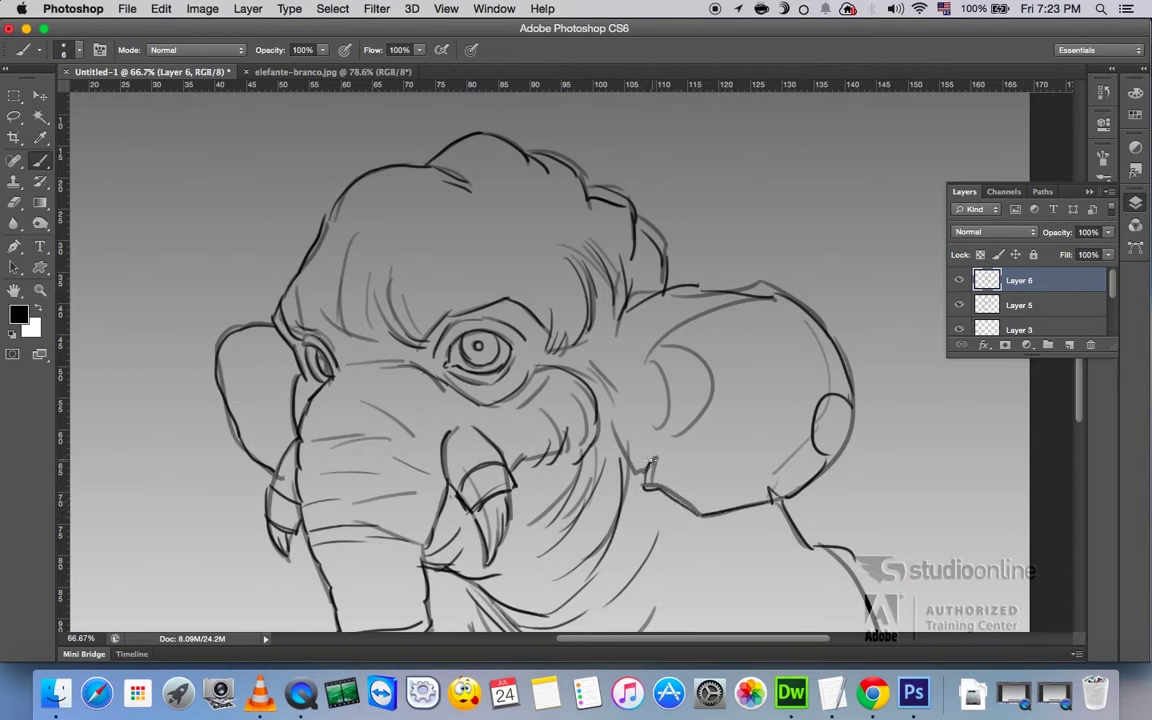
pyautogui.moveTo(636, 326); pyautogui.dragTo(614, 400)
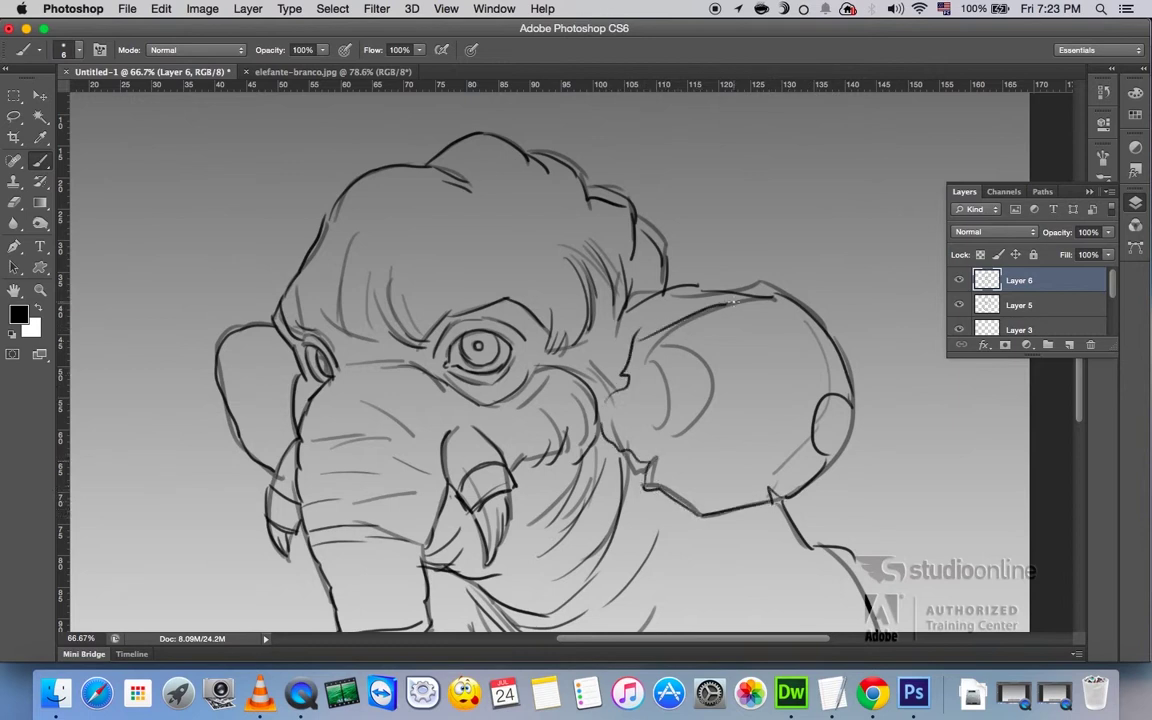
# - Add a top contour and inner curves to the left ear
pyautogui.moveTo(701, 436); pyautogui.dragTo(741, 317)
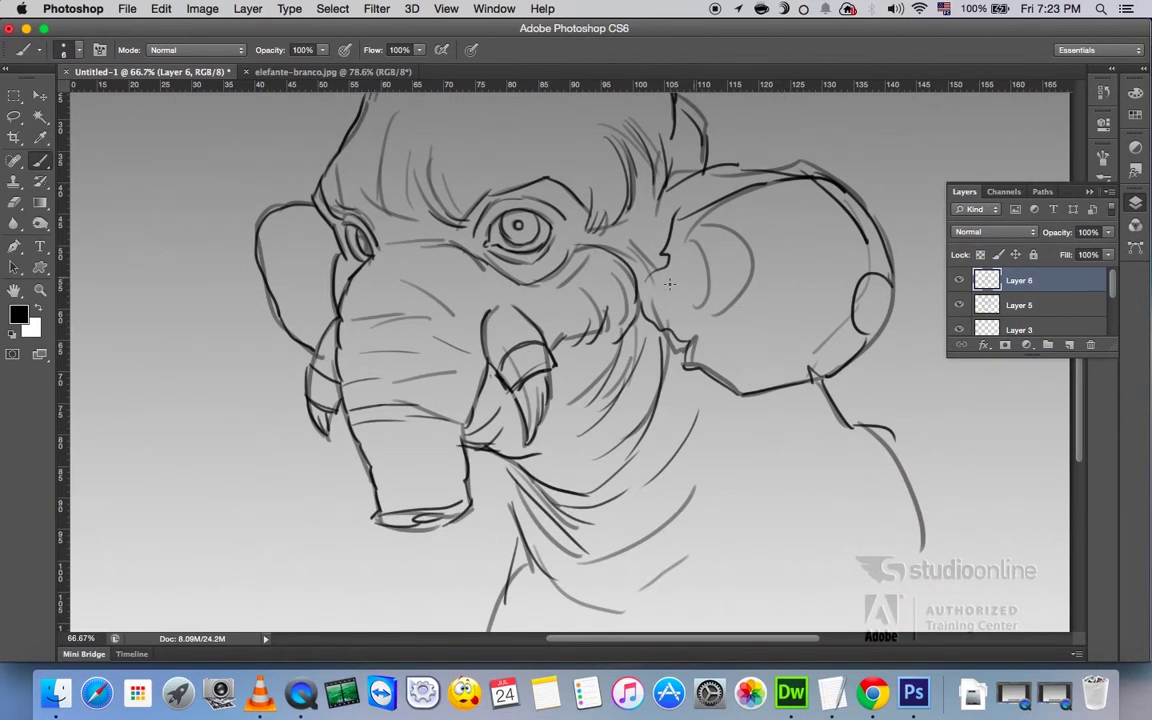
pyautogui.moveTo(236, 214)
pyautogui.mouseDown()
pyautogui.moveTo(303, 196)
pyautogui.moveTo(262, 276)
pyautogui.mouseUp()
pyautogui.moveTo(303, 221); pyautogui.dragTo(284, 269)
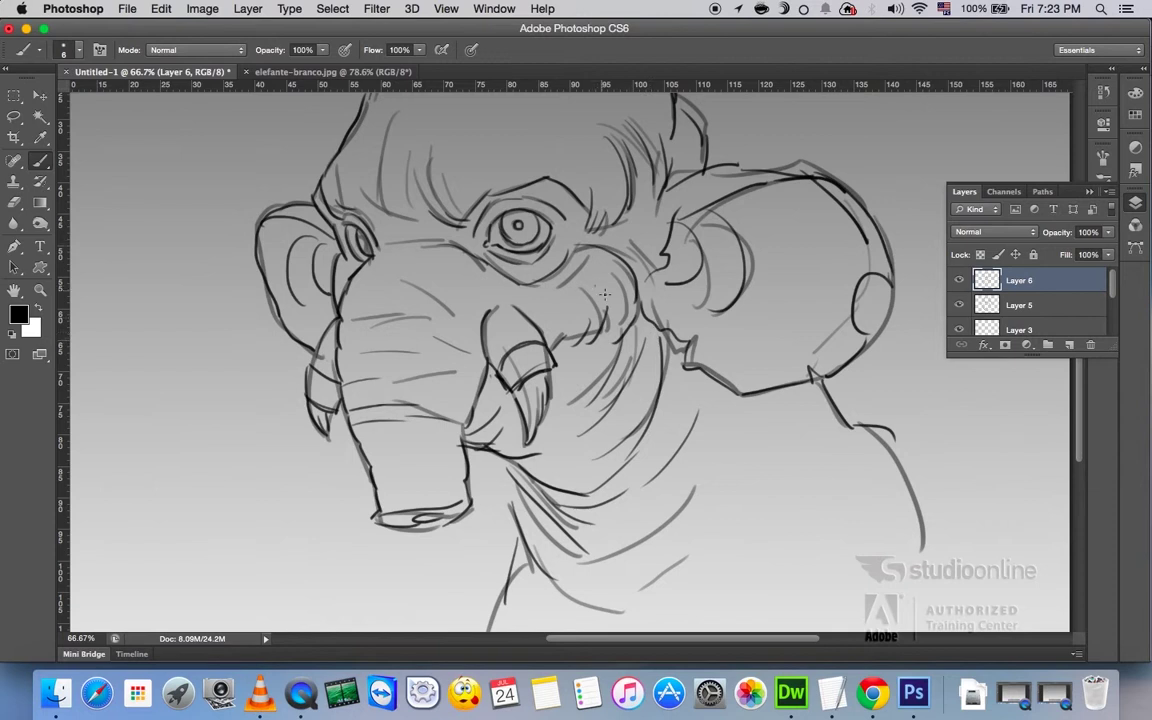
pyautogui.press('z')
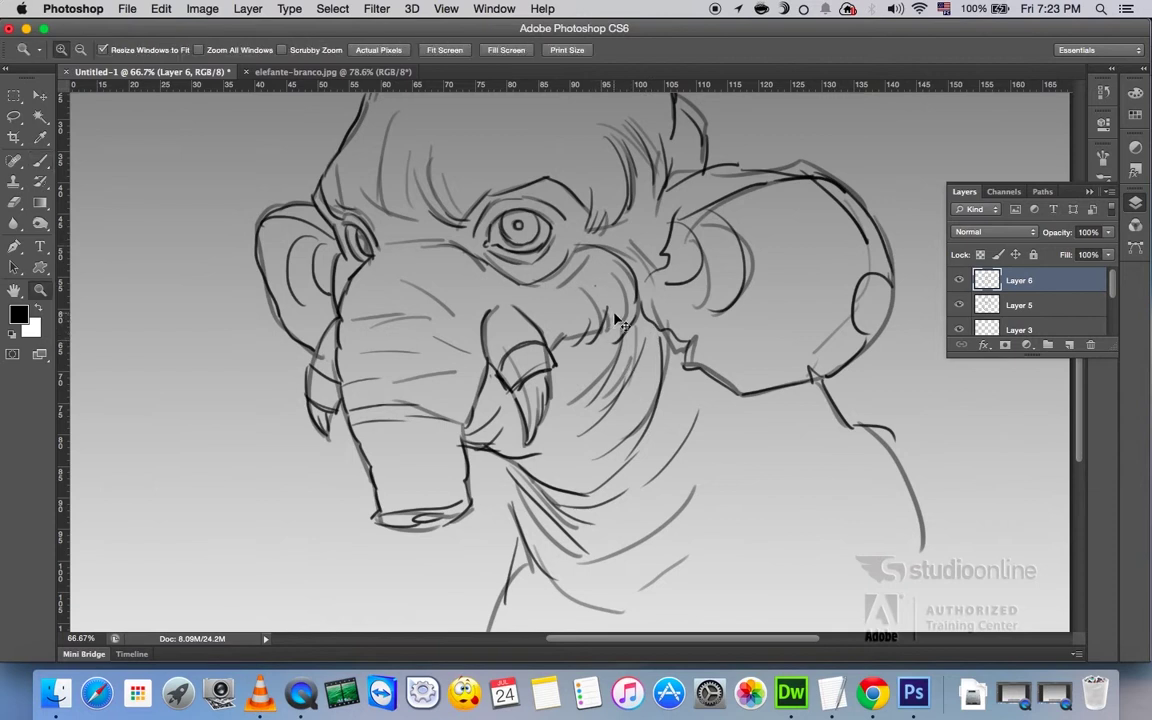
# - Zoom out and toggle Layer 5's visibility to compare the sketch with the ink
pyautogui.keyDown('alt'); pyautogui.click(553, 287); pyautogui.keyUp('alt')
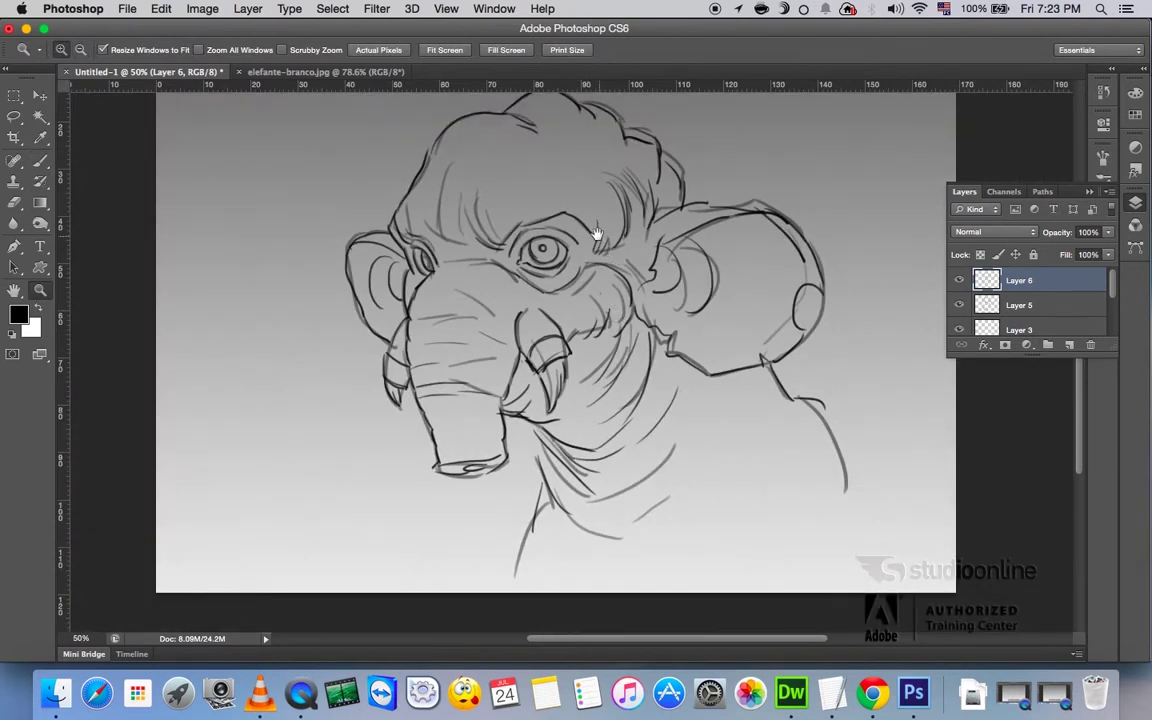
pyautogui.moveTo(550, 229); pyautogui.dragTo(609, 271)
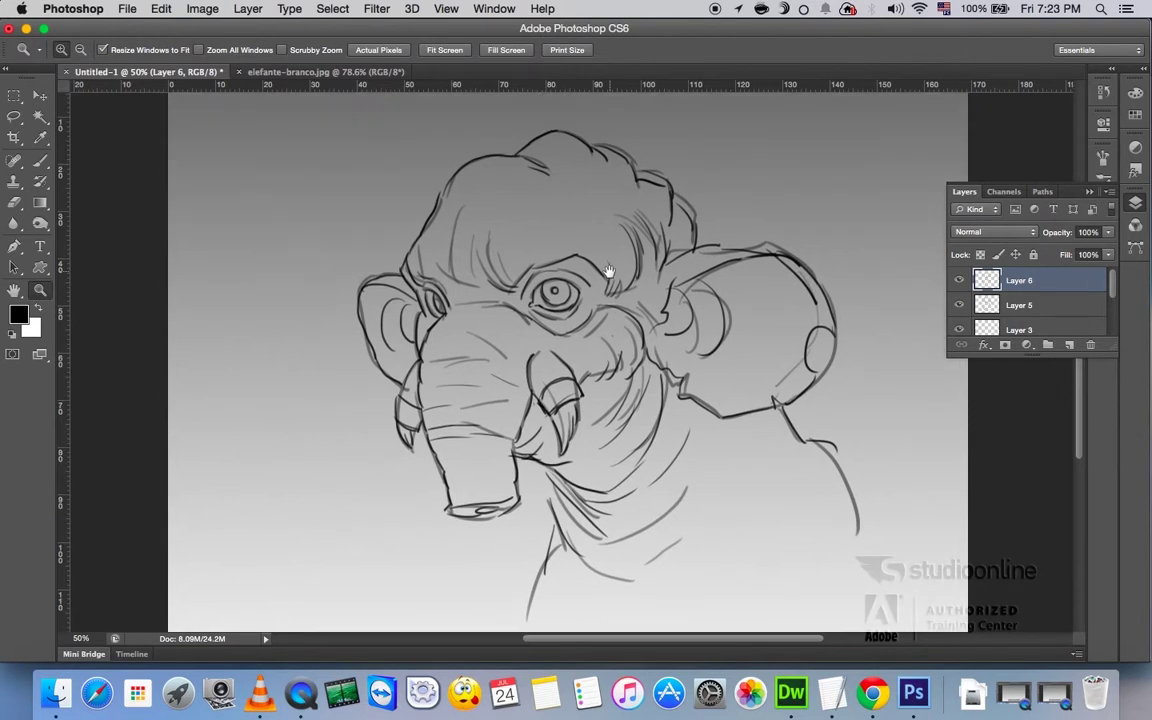
pyautogui.click(959, 305)
pyautogui.click(959, 305)
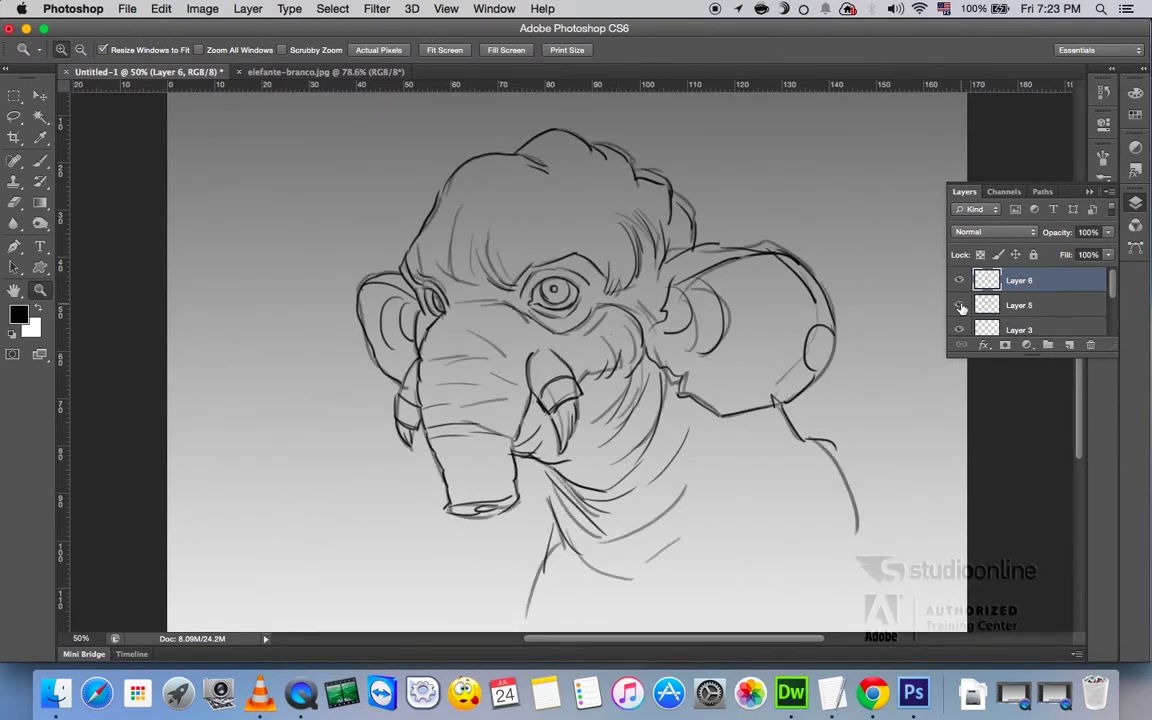
pyautogui.click(960, 305)
pyautogui.click(960, 305)
# - Merge Layer 6 down into Layer 5
pyautogui.click(960, 281)
pyautogui.press('BackSpace')
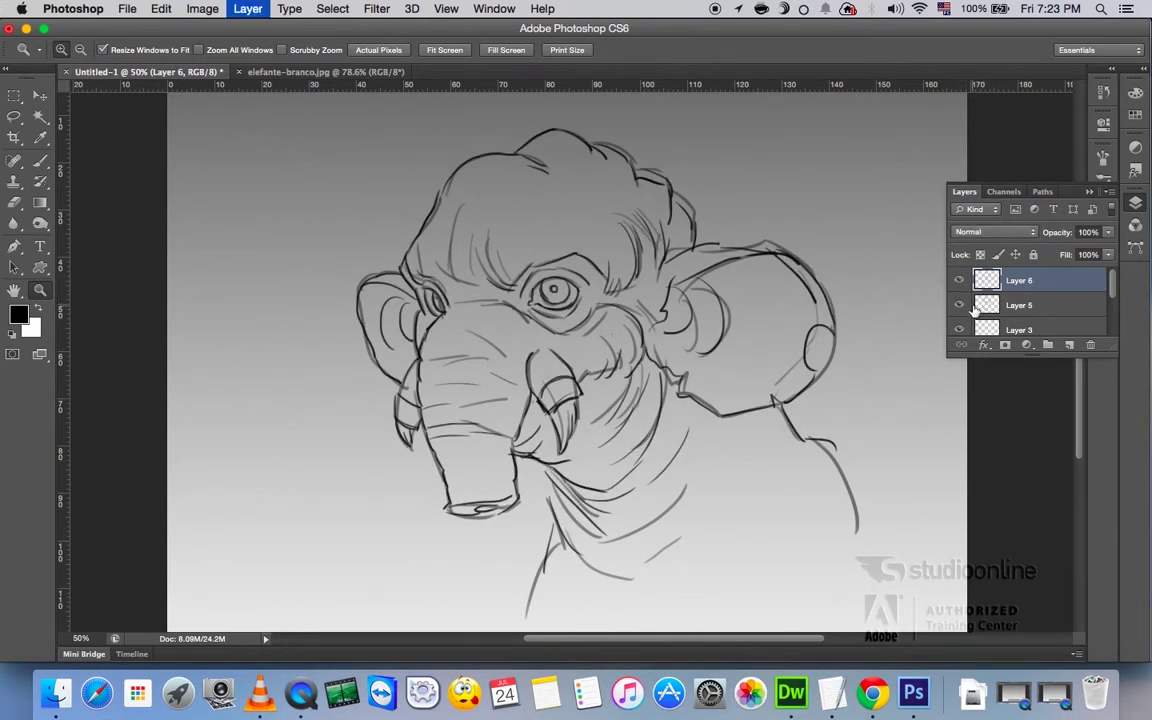
pyautogui.click(960, 281)
pyautogui.click(960, 281)
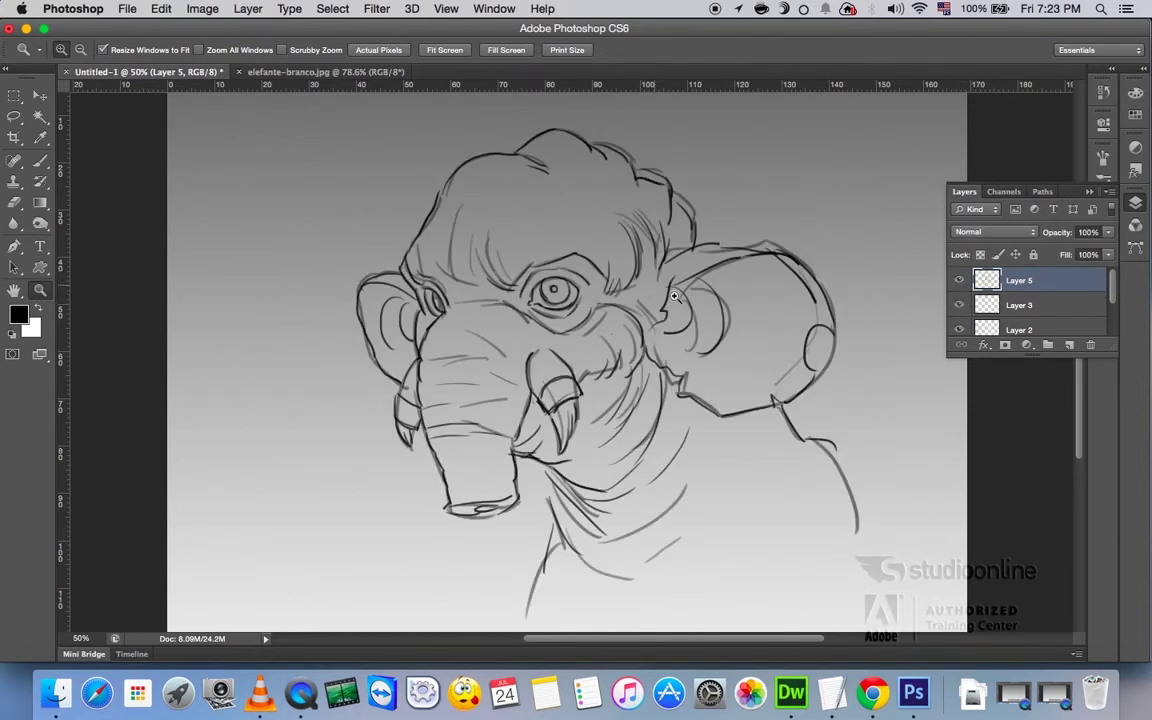